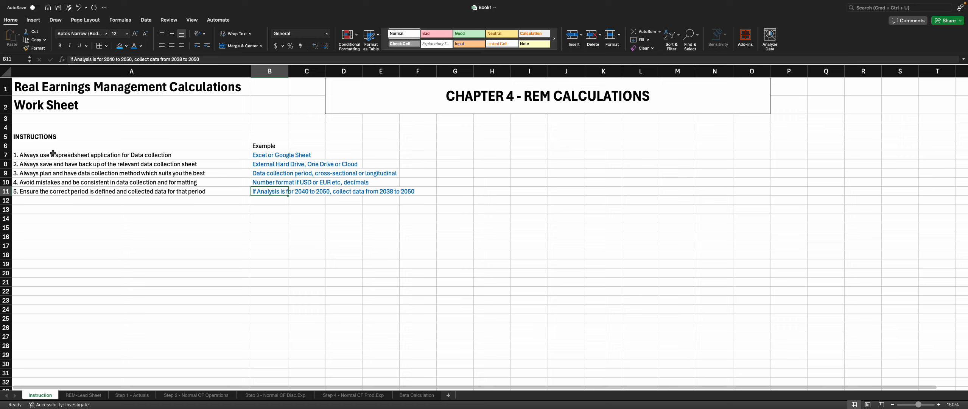
Step: Leave the instructions sheet and open the REM-Lead Sheet
{"action": "left_click", "coordinate": [269, 227]}
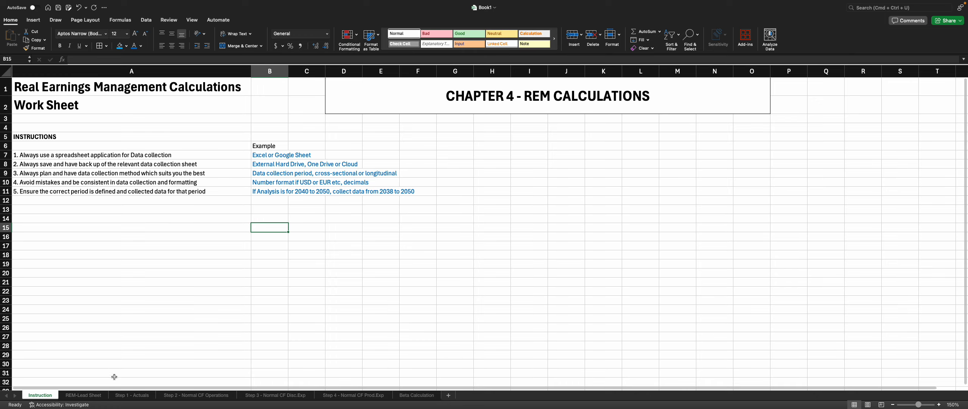
{"action": "left_click", "coordinate": [80, 396]}
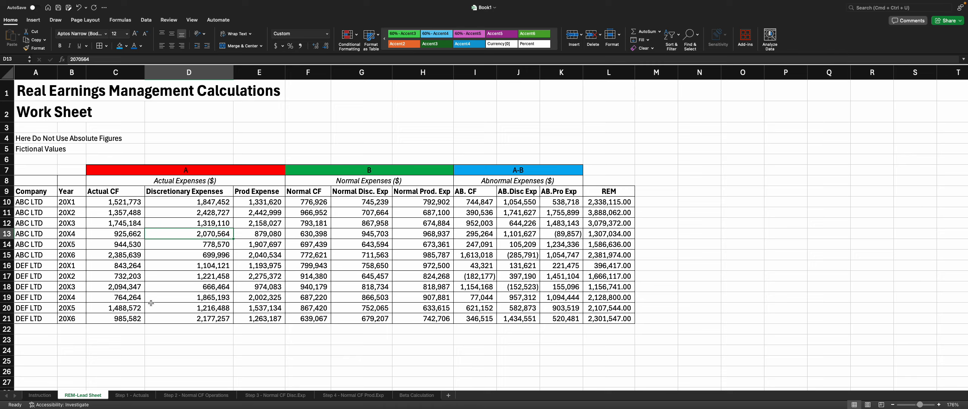
Step: Examine the actual, normal and abnormal expense headings and the abnormal expense formulas on the REM-Lead Sheet
{"action": "left_click", "coordinate": [214, 177]}
{"action": "left_click", "coordinate": [313, 176]}
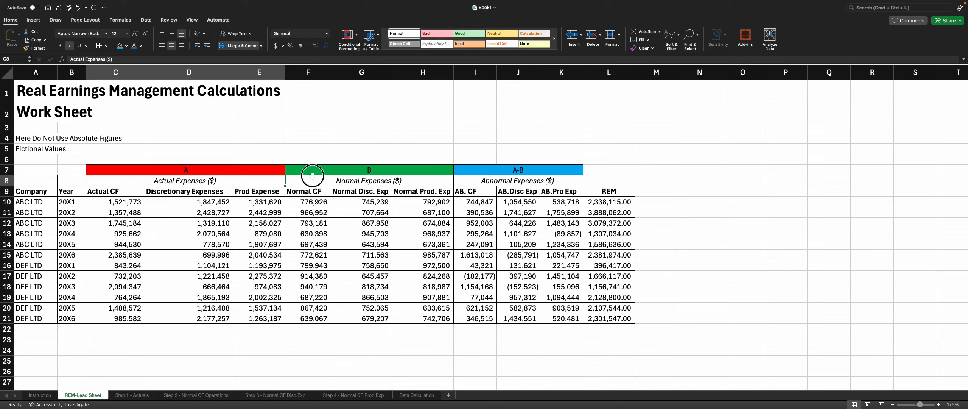
{"action": "left_click", "coordinate": [522, 184]}
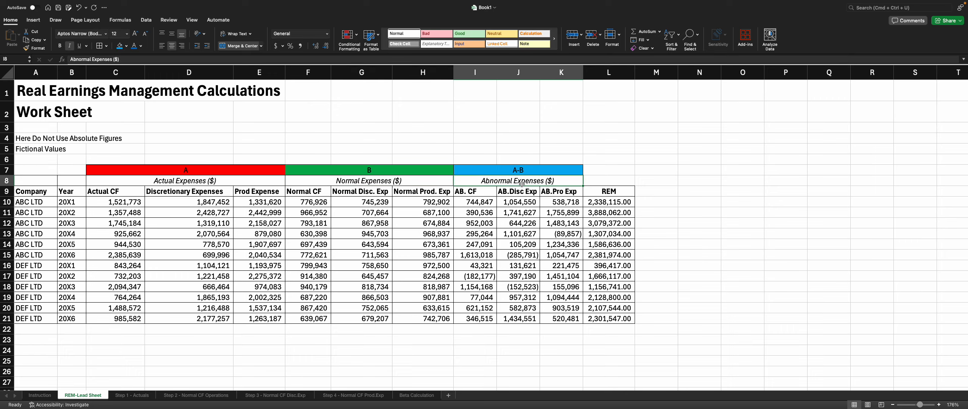
{"action": "left_click", "coordinate": [481, 202]}
{"action": "left_click", "coordinate": [519, 202]}
{"action": "left_click", "coordinate": [577, 204]}
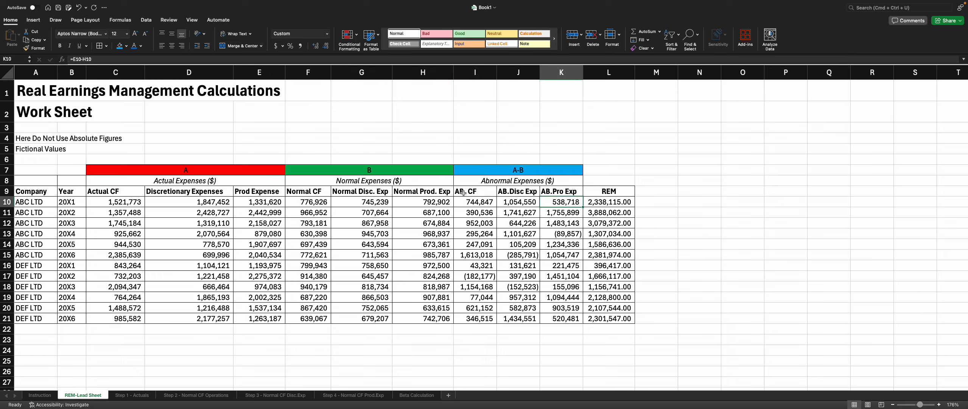
{"action": "left_click", "coordinate": [514, 192]}
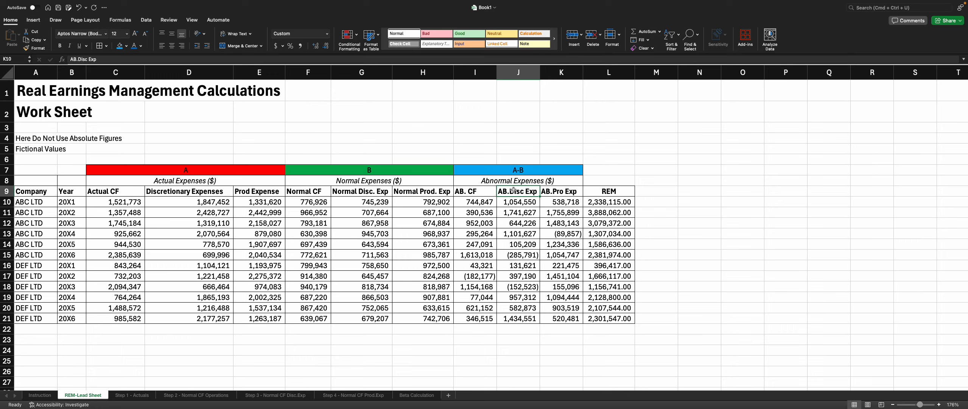
{"action": "left_click", "coordinate": [551, 193]}
{"action": "left_click", "coordinate": [598, 204]}
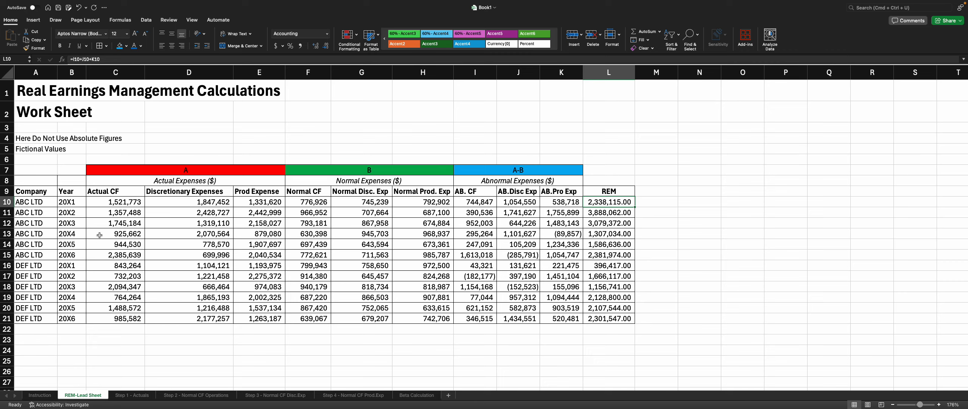
Step: Examine the Actual CF, Discretionary Expenses and REM columns on the REM-Lead Sheet
{"action": "left_click_drag", "start_coordinate": [113, 201], "coordinate": [131, 314]}
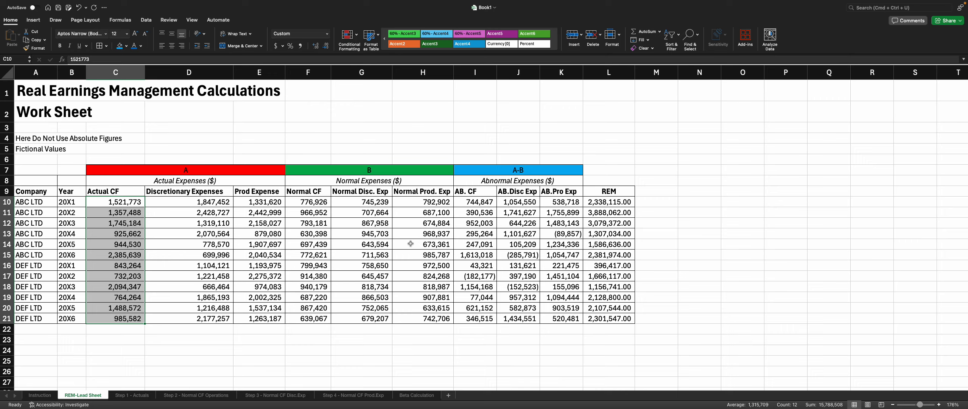
{"action": "left_click", "coordinate": [311, 191]}
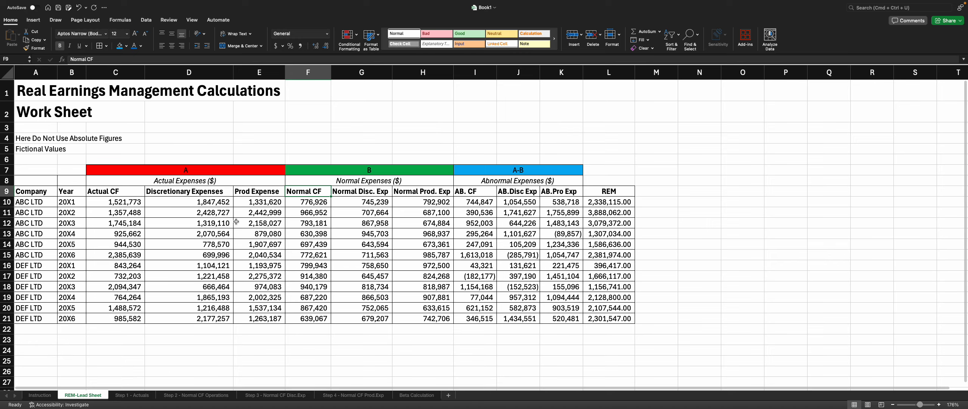
{"action": "left_click", "coordinate": [358, 214]}
{"action": "left_click_drag", "start_coordinate": [609, 198], "coordinate": [608, 322]}
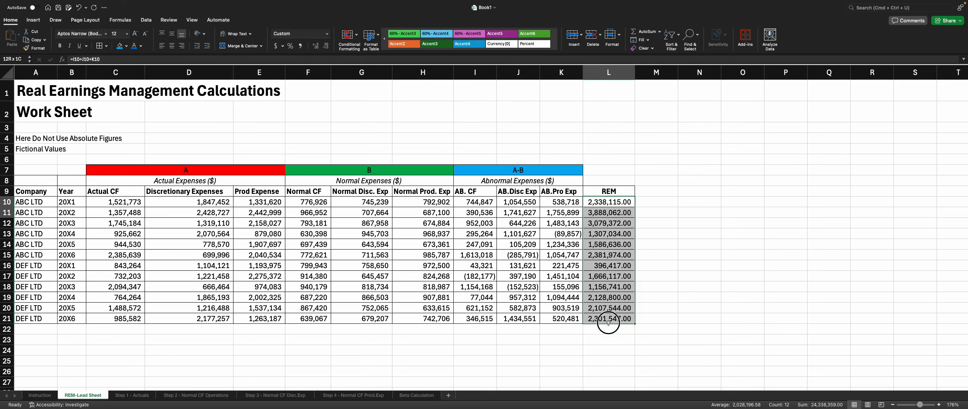
{"action": "left_click", "coordinate": [601, 329]}
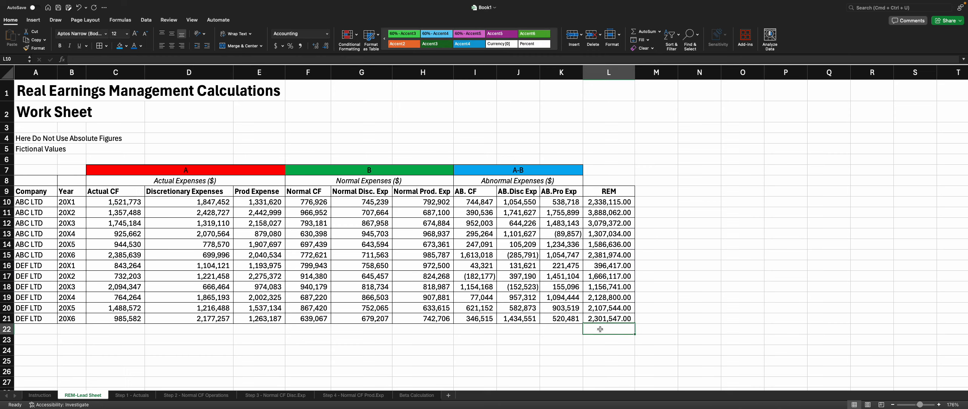
{"action": "left_click", "coordinate": [108, 202]}
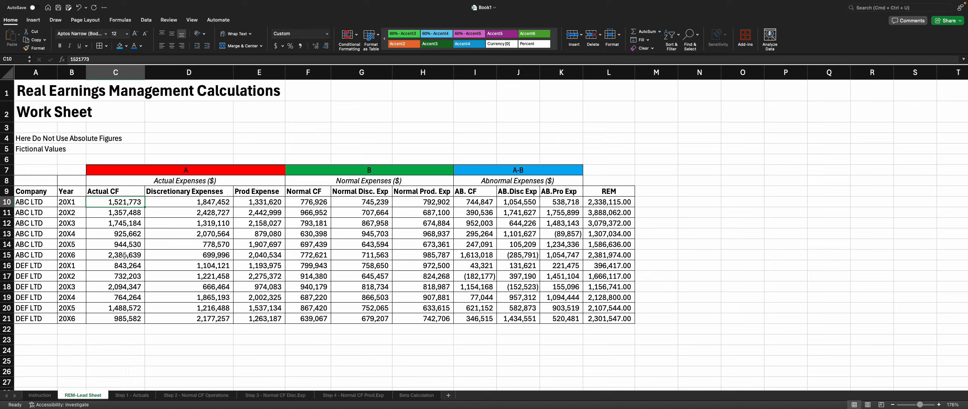
{"action": "left_click", "coordinate": [308, 202]}
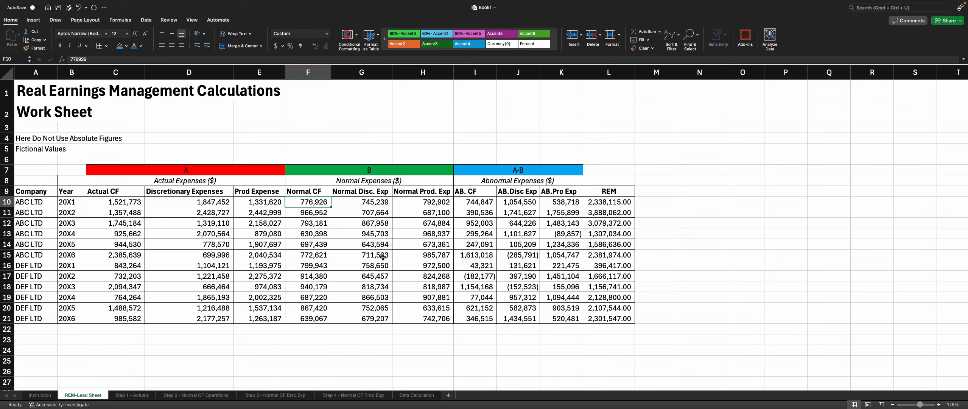
Step: Review the column headings and the expense group headers, briefly switching to the Step 1 - Actuals sheet and back
{"action": "left_click", "coordinate": [113, 193]}
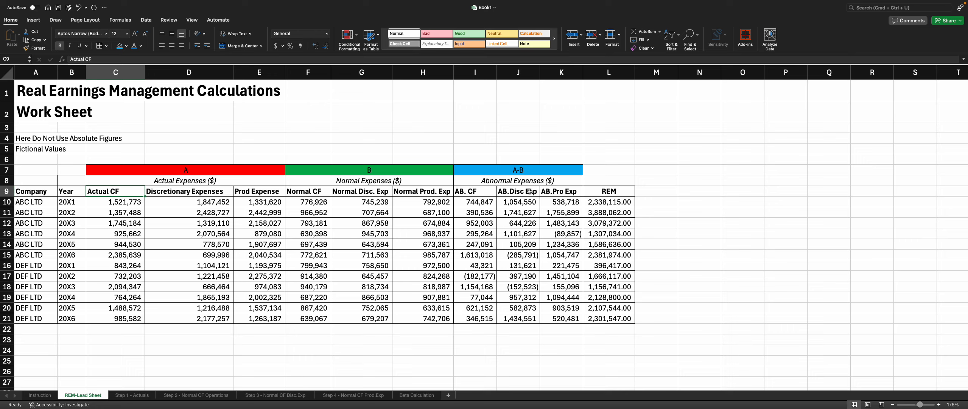
{"action": "left_click", "coordinate": [476, 204]}
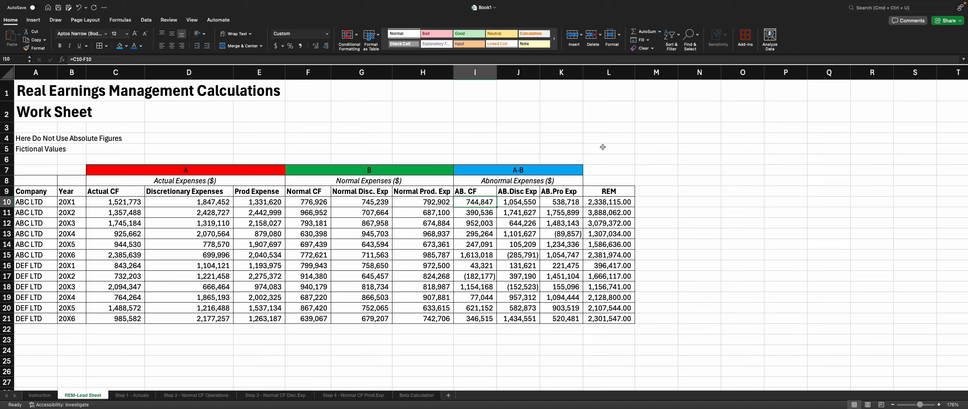
{"action": "left_click", "coordinate": [257, 184]}
{"action": "left_click", "coordinate": [410, 185]}
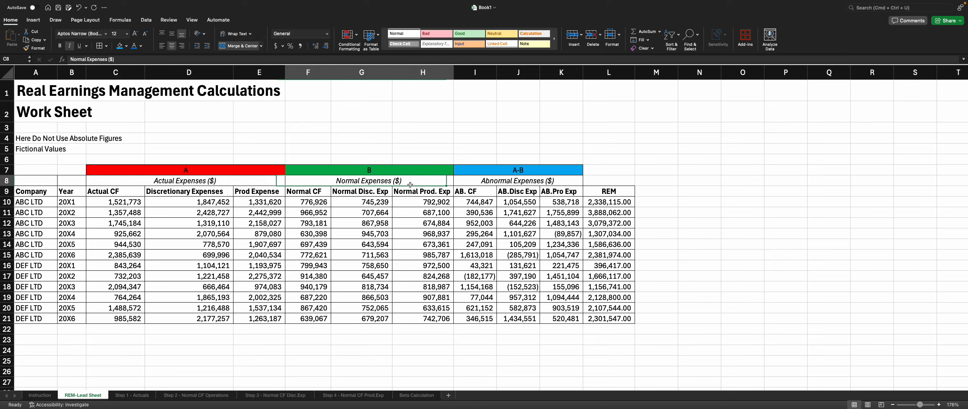
{"action": "left_click", "coordinate": [511, 184]}
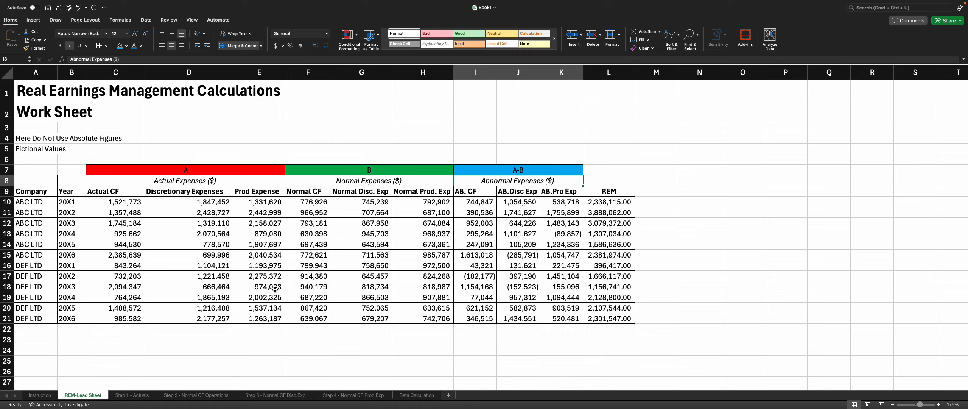
{"action": "left_click", "coordinate": [137, 396]}
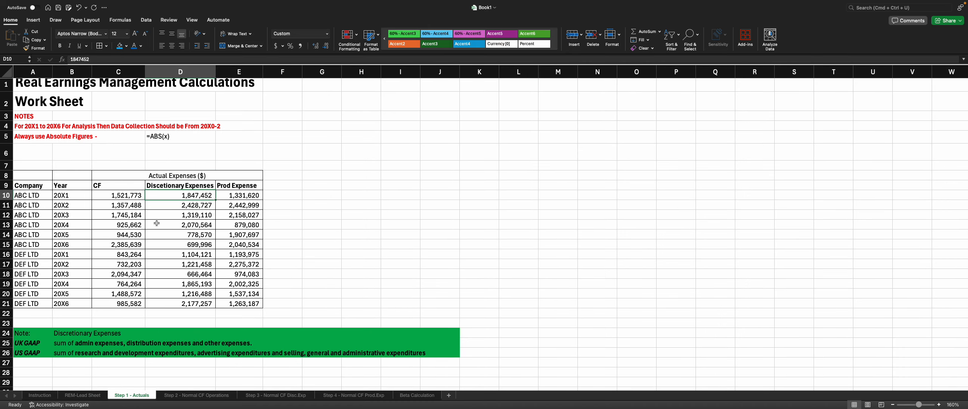
{"action": "left_click", "coordinate": [86, 395]}
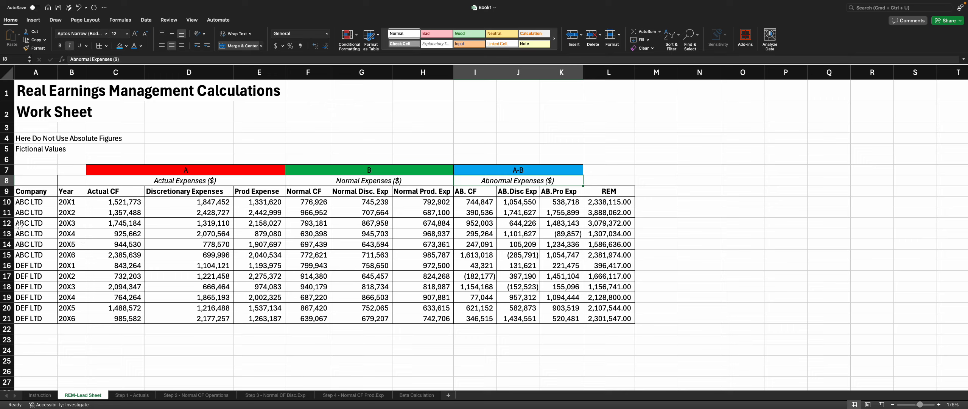
Step: Fill the ABC LTD 20X3 REM cell with yellow and undo the fill
{"action": "left_click", "coordinate": [590, 228]}
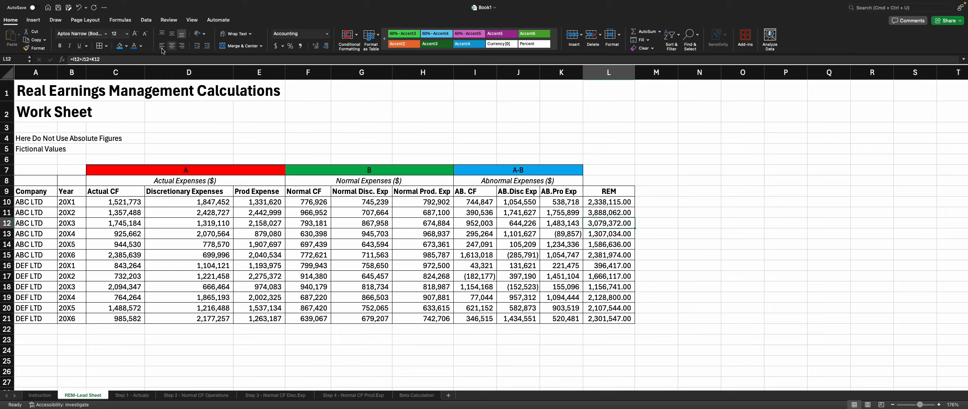
{"action": "left_click", "coordinate": [126, 47]}
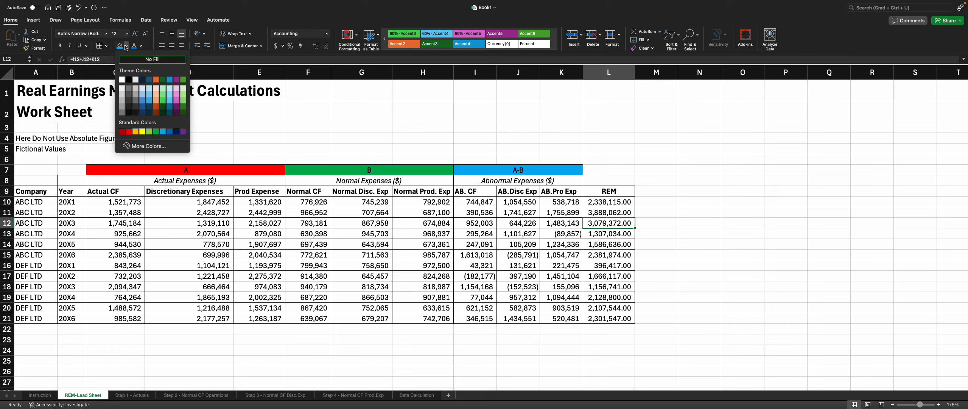
{"action": "left_click", "coordinate": [143, 131]}
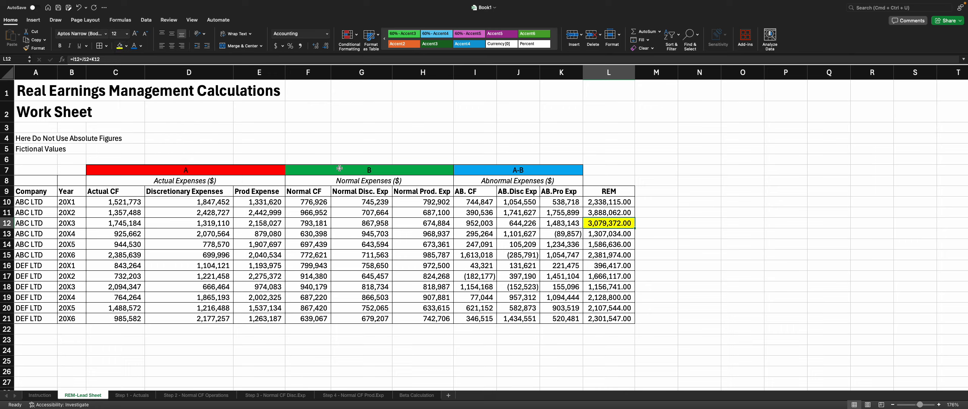
{"action": "key", "text": "super+z"}
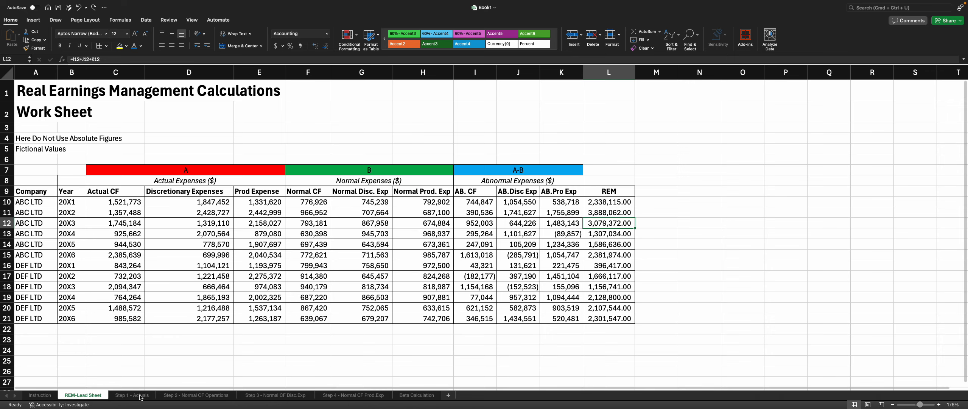
Step: Review the notes on the Step 1 - Actuals sheet, comparing them with the Instruction and REM-Lead sheets
{"action": "left_click", "coordinate": [140, 396]}
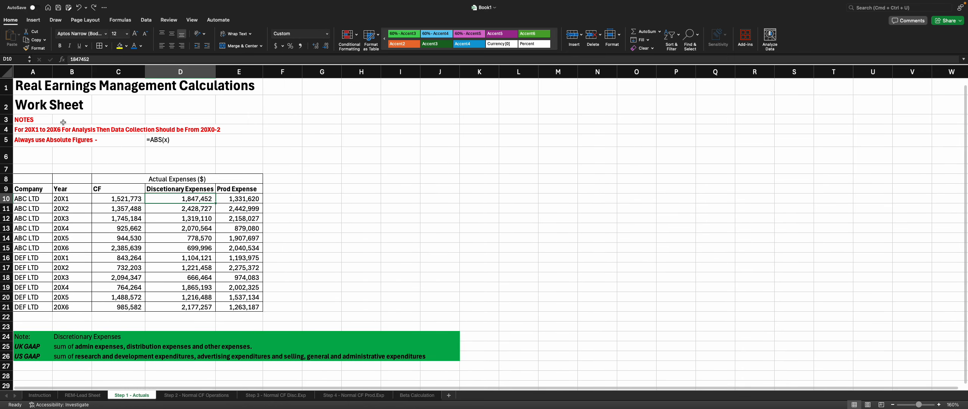
{"action": "left_click", "coordinate": [38, 131]}
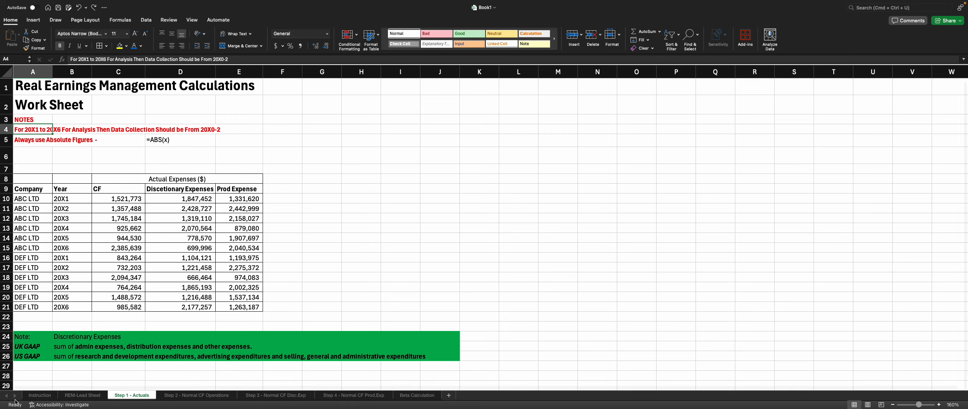
{"action": "left_click", "coordinate": [38, 395]}
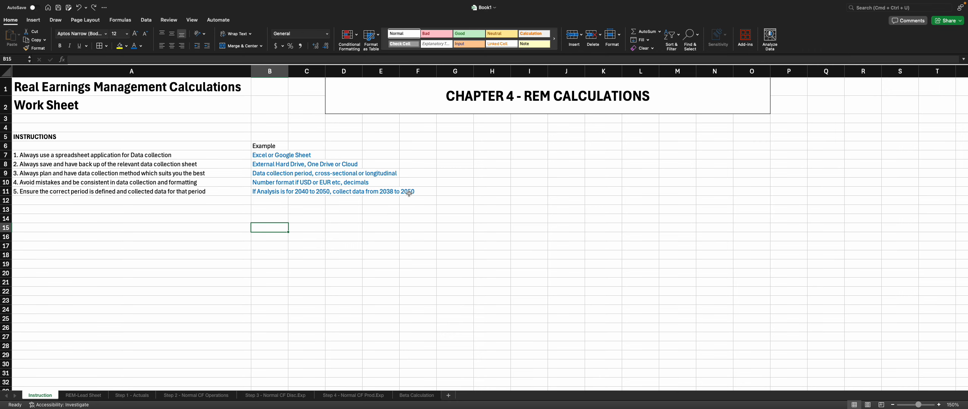
{"action": "left_click", "coordinate": [138, 398]}
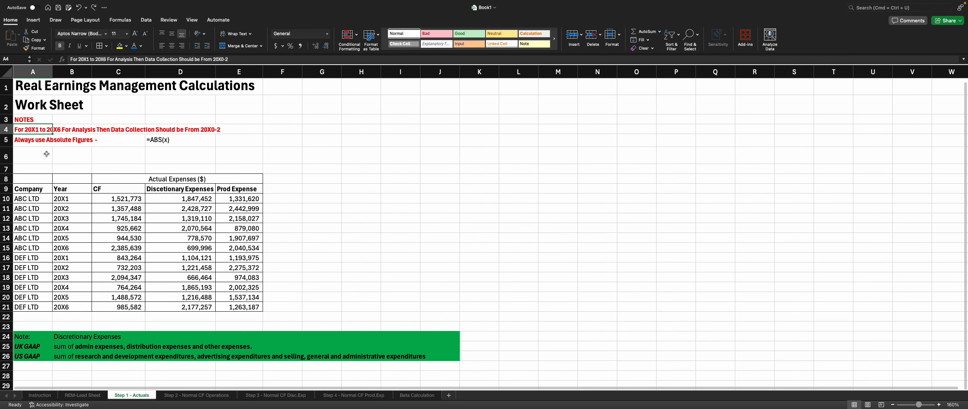
{"action": "left_click", "coordinate": [35, 148]}
{"action": "left_click", "coordinate": [31, 140]}
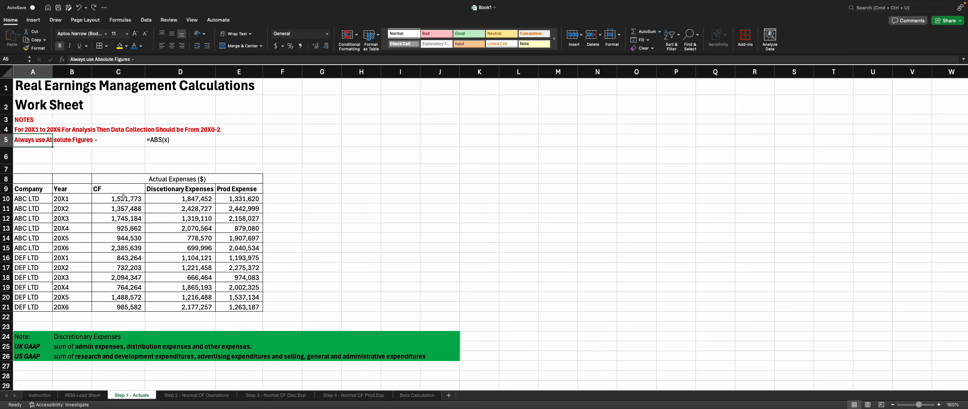
{"action": "left_click", "coordinate": [69, 396]}
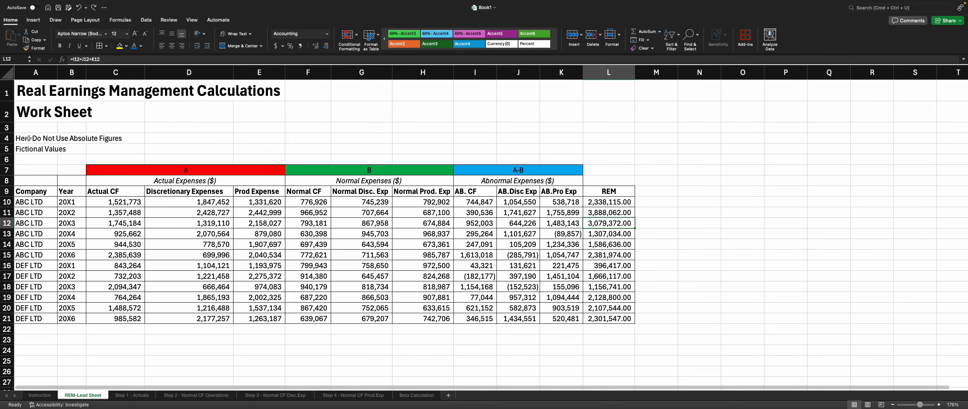
{"action": "left_click", "coordinate": [127, 393]}
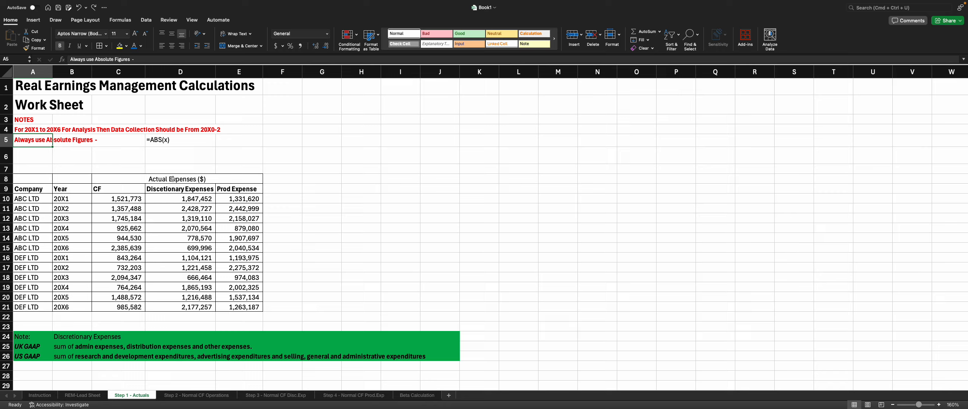
Step: Examine the Actuals column headings and GAAP notes, then open the Step 2 - Normal CF Operations sheet
{"action": "left_click", "coordinate": [107, 191]}
{"action": "left_click", "coordinate": [168, 192]}
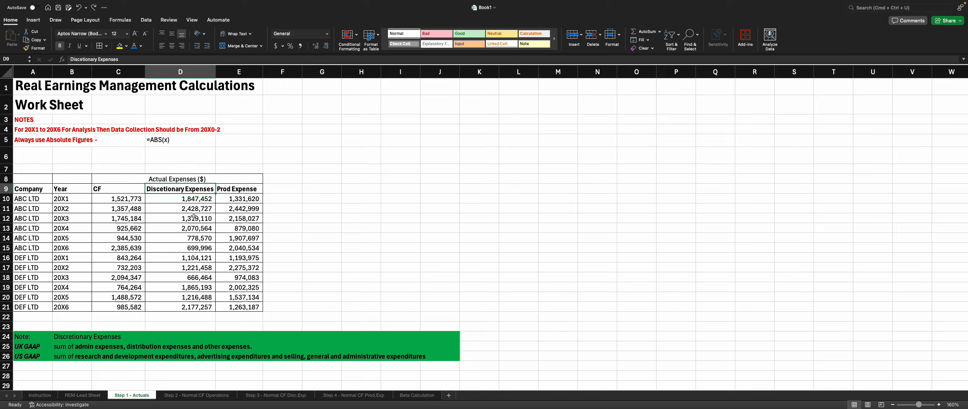
{"action": "left_click", "coordinate": [229, 189]}
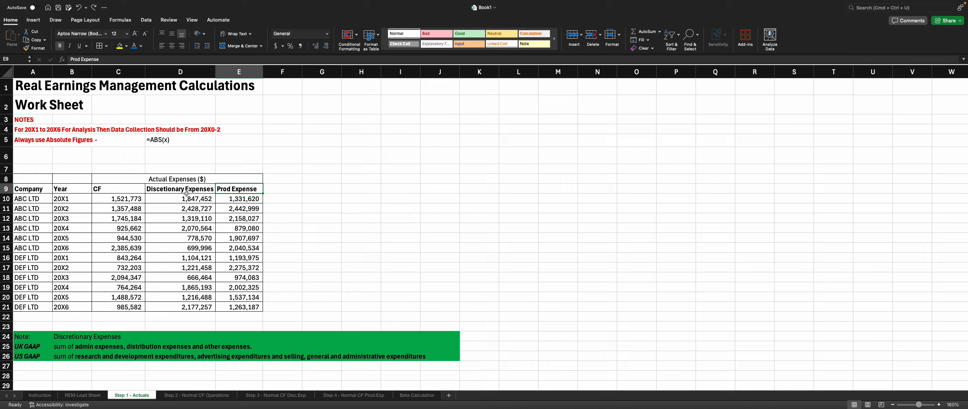
{"action": "left_click", "coordinate": [28, 344]}
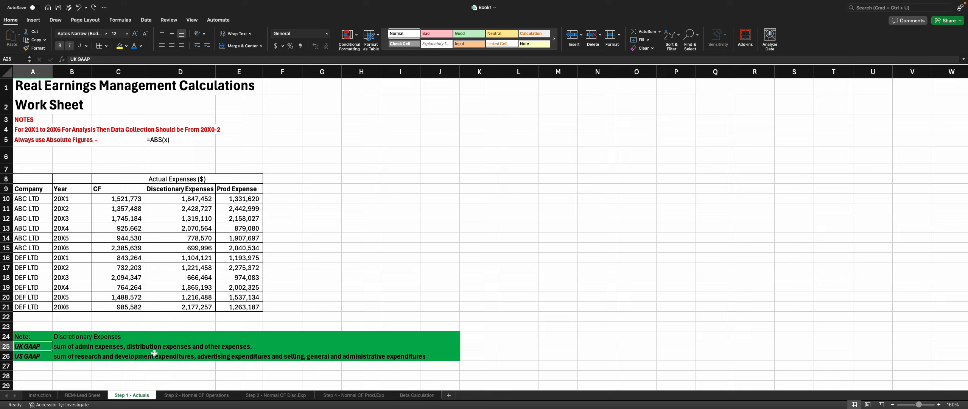
{"action": "left_click", "coordinate": [37, 355]}
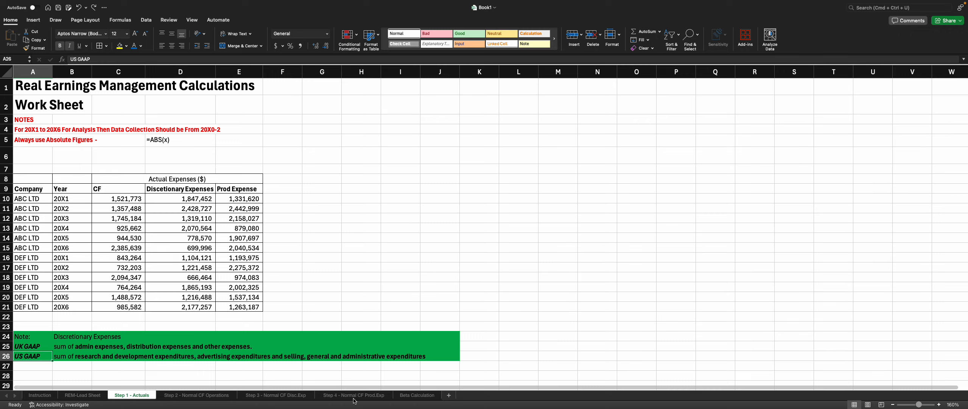
{"action": "left_click", "coordinate": [201, 395]}
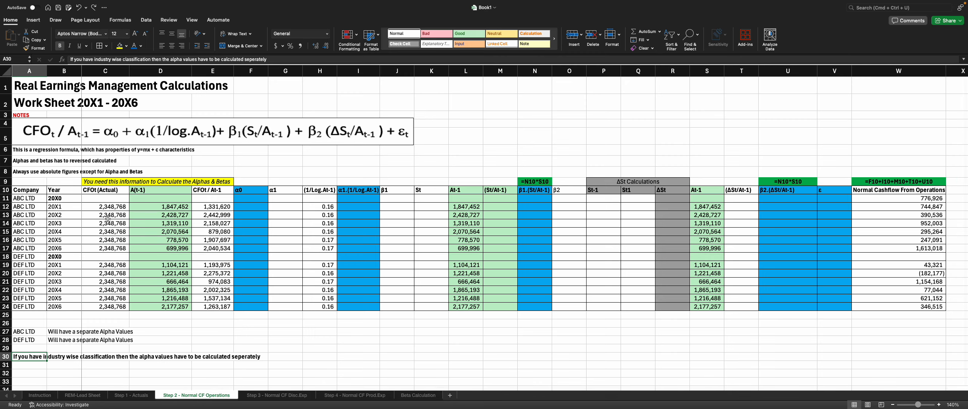
Step: Browse the company-year rows and column headings on the Step 2 - Normal CF Operations sheet
{"action": "left_click", "coordinate": [64, 248]}
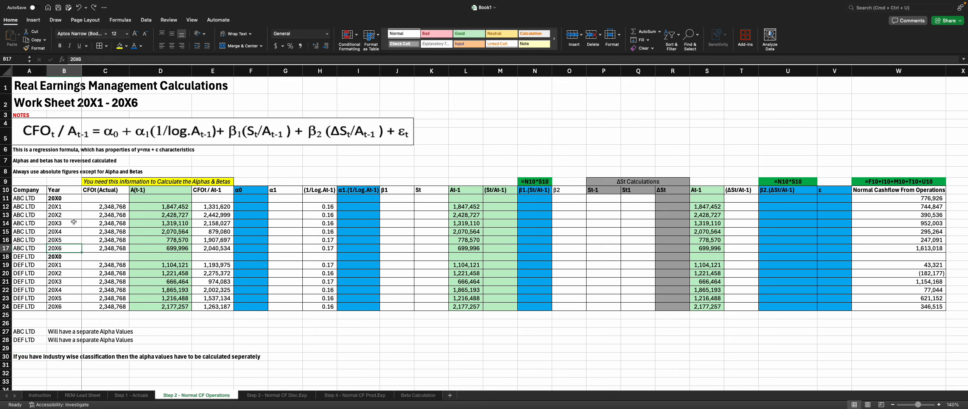
{"action": "key", "text": "Up"}
{"action": "key", "text": "Up"}
{"action": "key", "text": "Up"}
{"action": "key", "text": "Up"}
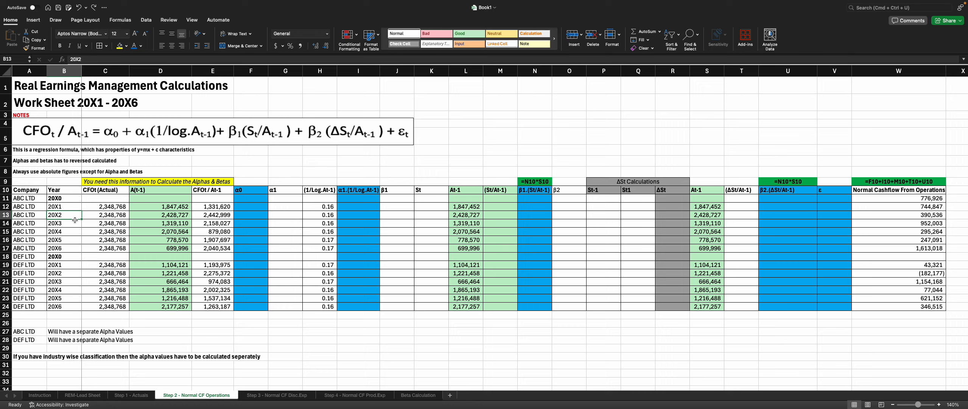
{"action": "key", "text": "Right"}
{"action": "key", "text": "Right"}
{"action": "key", "text": "Right"}
{"action": "key", "text": "Right"}
{"action": "key", "text": "Right"}
{"action": "key", "text": "Right"}
{"action": "key", "text": "Right"}
{"action": "key", "text": "Right"}
{"action": "key", "text": "Right"}
{"action": "key", "text": "Right"}
{"action": "key", "text": "Right"}
{"action": "key", "text": "Right"}
{"action": "key", "text": "Right"}
{"action": "key", "text": "Right"}
{"action": "key", "text": "Right"}
{"action": "key", "text": "Right"}
{"action": "key", "text": "Right"}
{"action": "key", "text": "Right"}
{"action": "key", "text": "Right"}
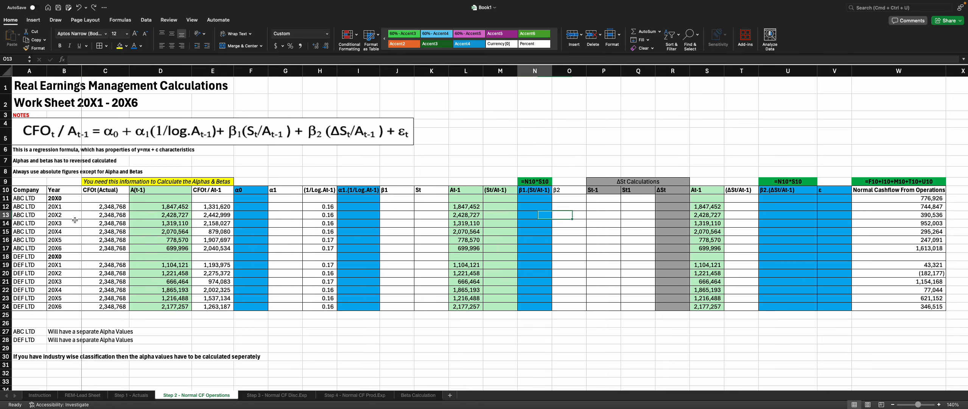
{"action": "key", "text": "Right"}
{"action": "key", "text": "Right"}
{"action": "key", "text": "Right"}
{"action": "key", "text": "Right"}
{"action": "key", "text": "Right"}
{"action": "key", "text": "Left"}
{"action": "key", "text": "Left"}
{"action": "key", "text": "Left"}
{"action": "key", "text": "Left"}
{"action": "key", "text": "Left"}
{"action": "key", "text": "Left"}
{"action": "key", "text": "Left"}
{"action": "key", "text": "Left"}
{"action": "key", "text": "Left"}
{"action": "key", "text": "Left"}
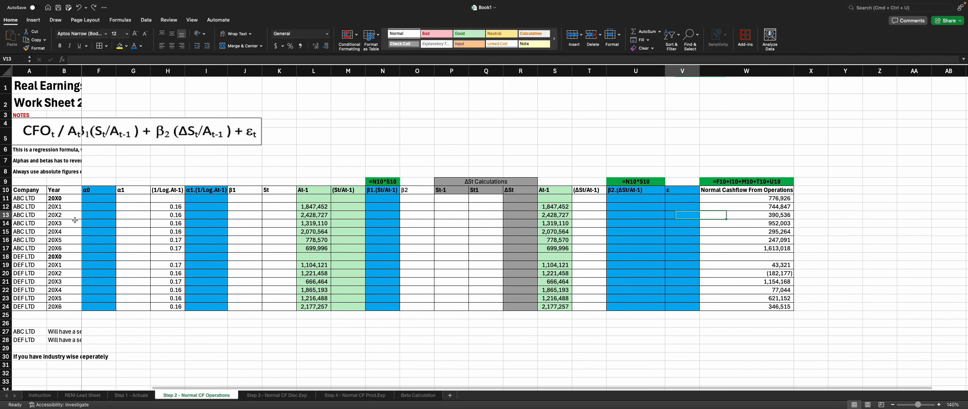
{"action": "key", "text": "Left"}
{"action": "key", "text": "Left"}
{"action": "key", "text": "Left"}
{"action": "key", "text": "Left"}
{"action": "key", "text": "Left"}
{"action": "key", "text": "Left"}
{"action": "key", "text": "Left"}
{"action": "key", "text": "Left"}
{"action": "key", "text": "Left"}
{"action": "key", "text": "Left"}
{"action": "key", "text": "Left"}
{"action": "key", "text": "Left"}
{"action": "key", "text": "Left"}
{"action": "key", "text": "Left"}
{"action": "key", "text": "Left"}
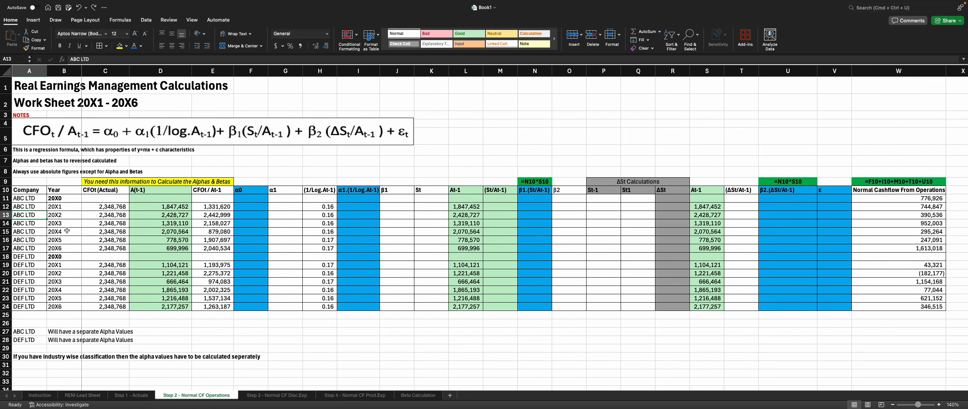
{"action": "left_click", "coordinate": [51, 139]}
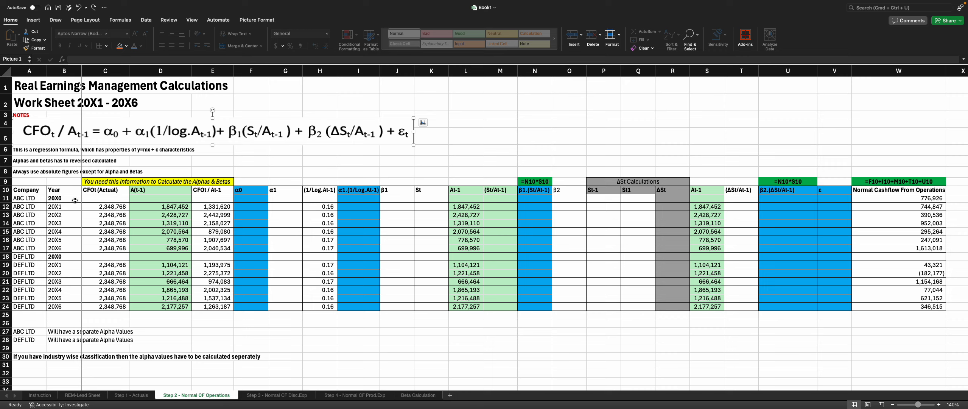
{"action": "left_click_drag", "start_coordinate": [75, 200], "coordinate": [66, 259]}
{"action": "left_click", "coordinate": [78, 291]}
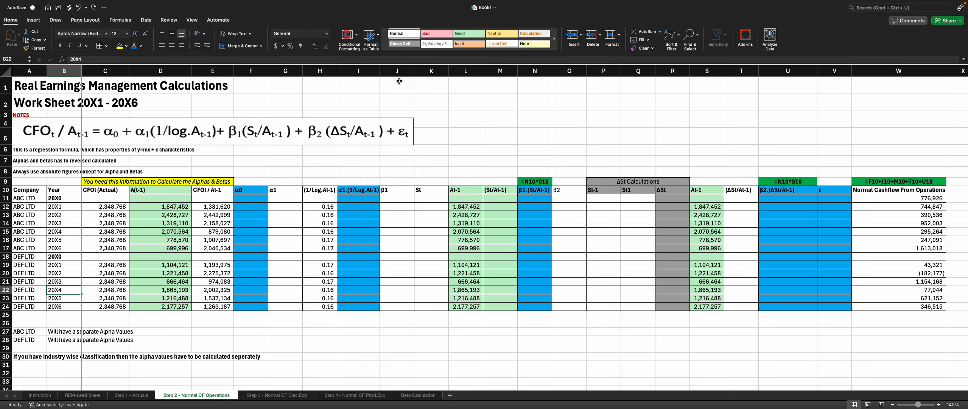
Step: Enter Y=mx+C in cell I1 beside the regression note, then delete it again
{"action": "left_click", "coordinate": [359, 87]}
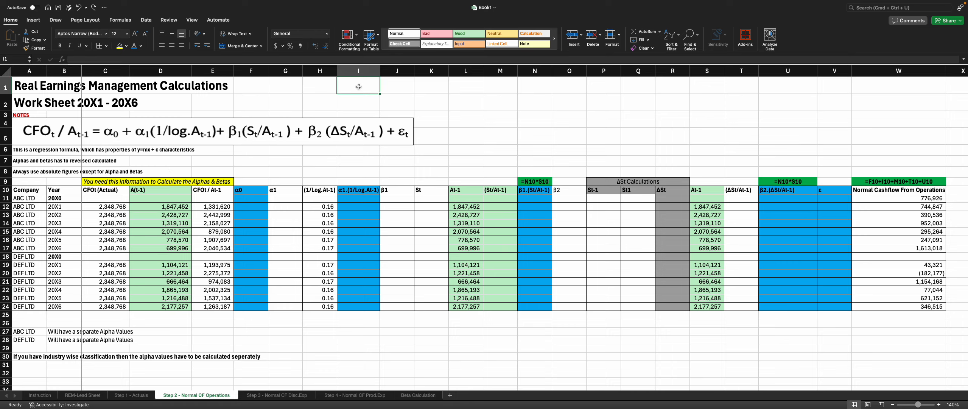
{"action": "type", "text": "Y="}
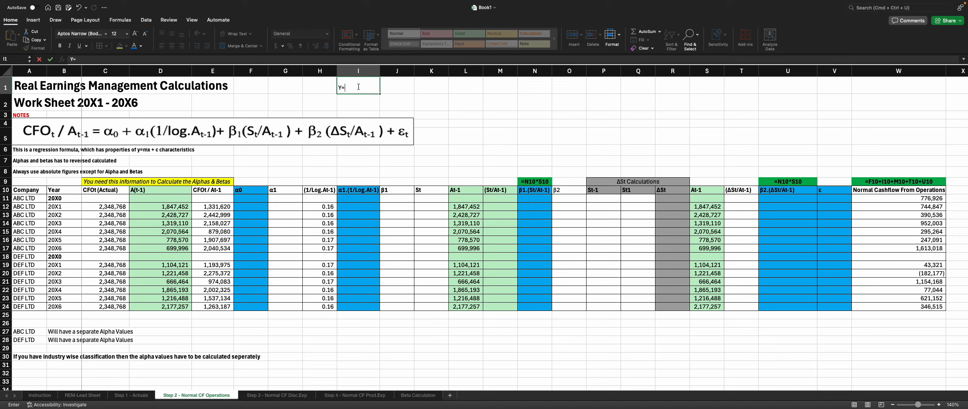
{"action": "type", "text": "mx+C"}
{"action": "key", "text": "Return"}
{"action": "left_click", "coordinate": [363, 89]}
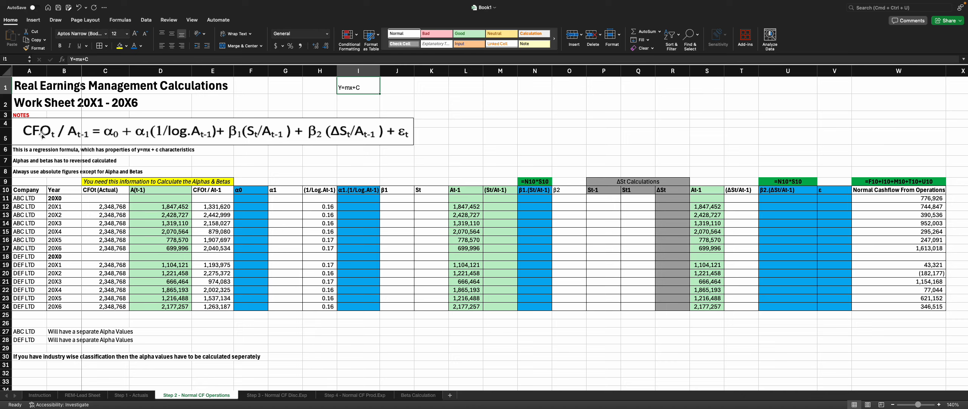
{"action": "left_click", "coordinate": [40, 152]}
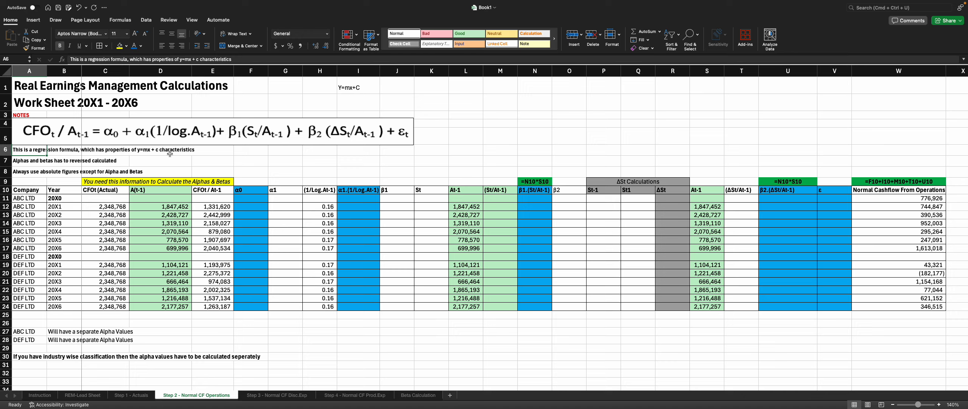
{"action": "left_click", "coordinate": [365, 91]}
{"action": "key", "text": "Delete"}
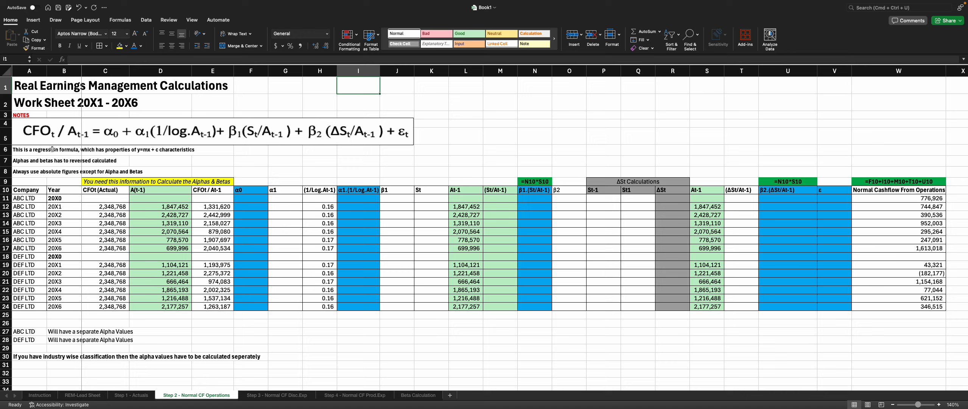
Step: Inspect the A(t-1), CFO(Actual), CFO/At-1 and 1/Log.At-1 cells and their formulas
{"action": "left_click", "coordinate": [115, 194]}
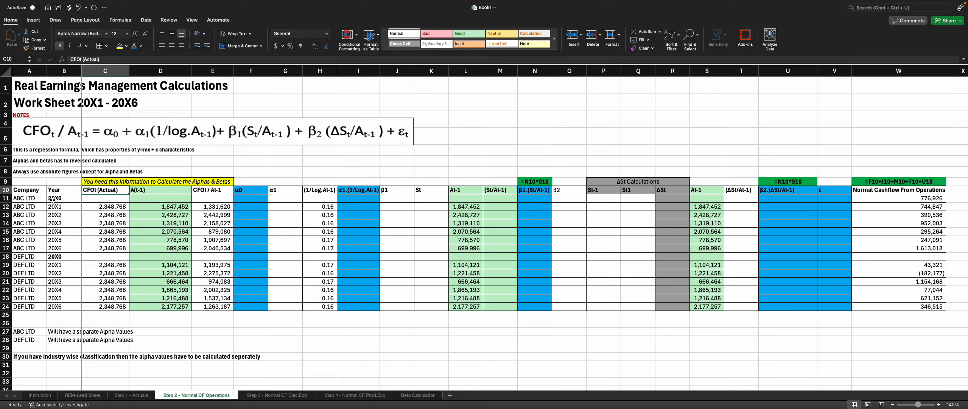
{"action": "left_click", "coordinate": [151, 205]}
{"action": "left_click", "coordinate": [218, 193]}
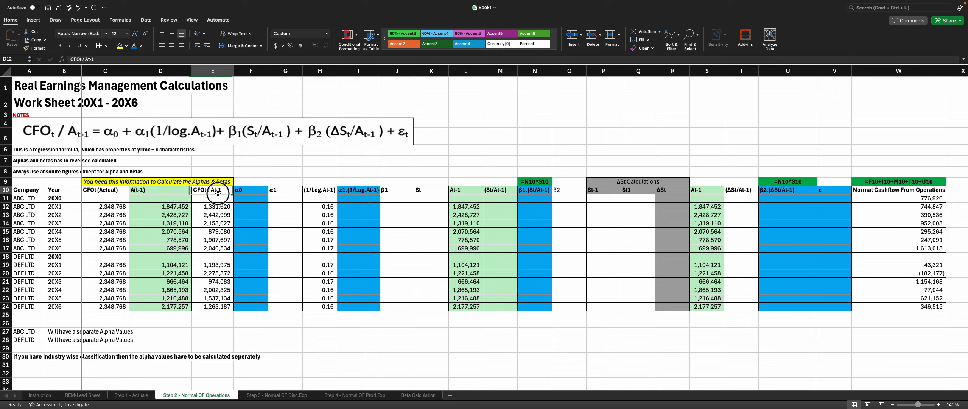
{"action": "left_click", "coordinate": [96, 213]}
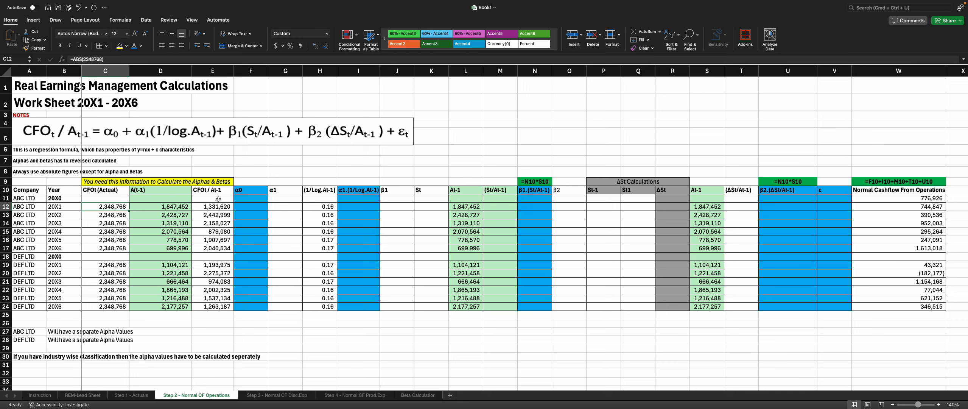
{"action": "left_click", "coordinate": [213, 209]}
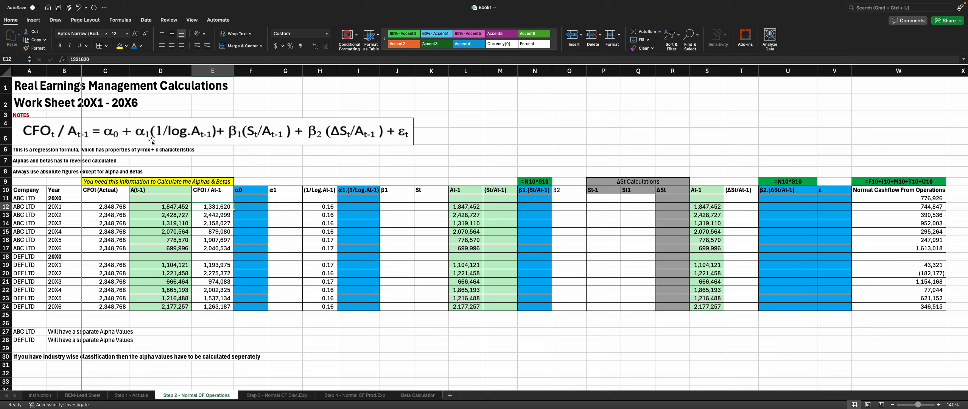
{"action": "left_click_drag", "start_coordinate": [276, 192], "coordinate": [278, 213]}
{"action": "left_click", "coordinate": [313, 214]}
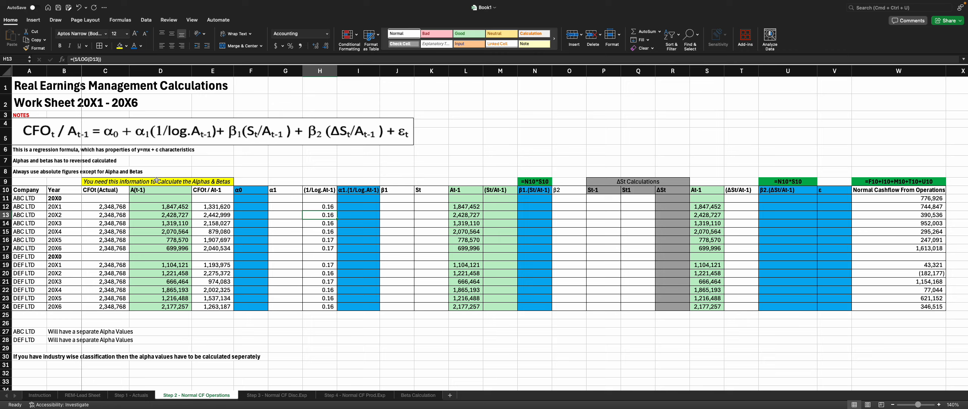
{"action": "left_click", "coordinate": [92, 181]}
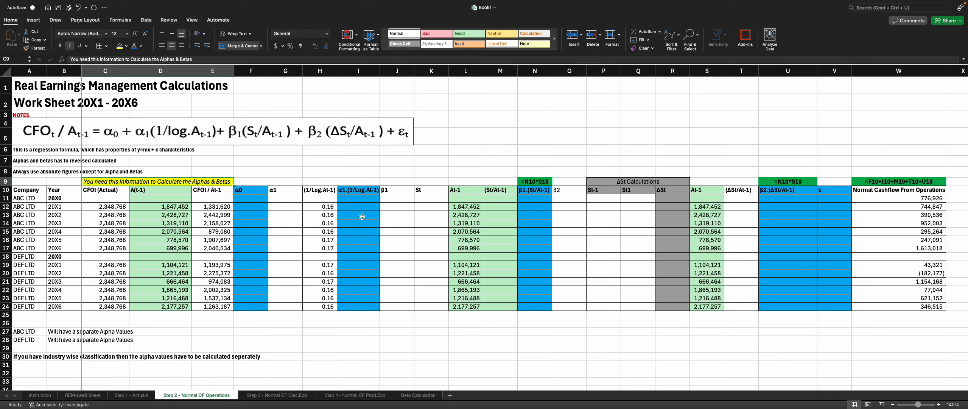
Step: Select the 1/Log.At-1, α1, β1, St and At-1 column ranges to examine their values
{"action": "left_click_drag", "start_coordinate": [330, 210], "coordinate": [324, 310]}
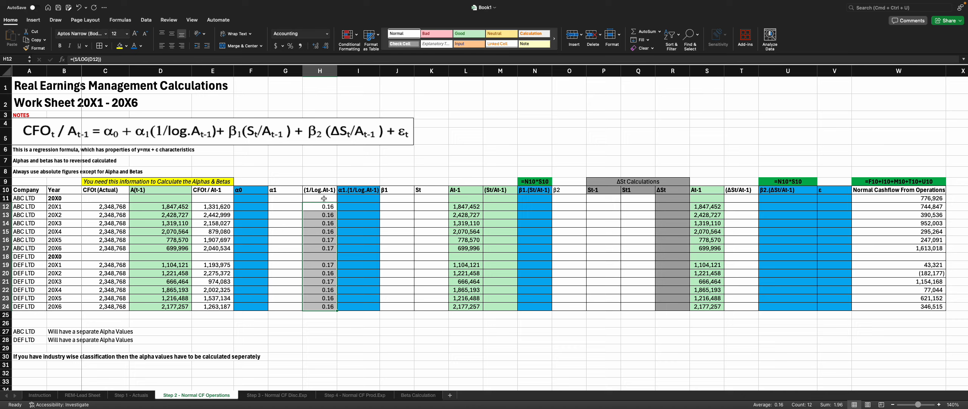
{"action": "left_click", "coordinate": [370, 191]}
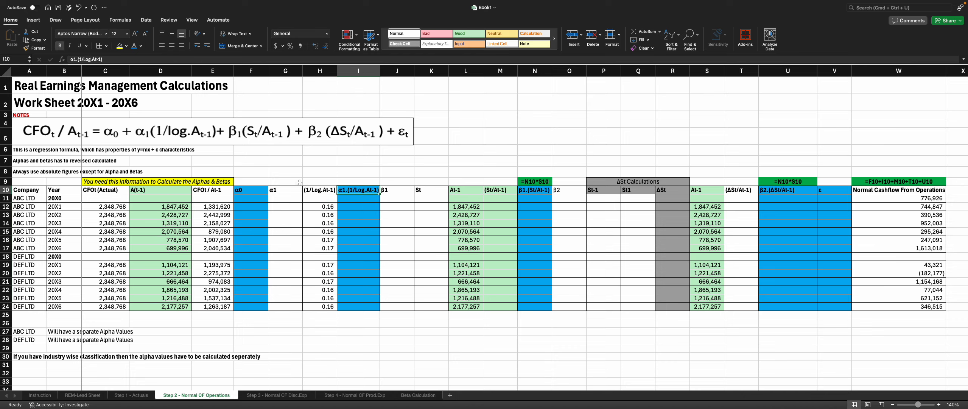
{"action": "left_click", "coordinate": [276, 189]}
{"action": "left_click_drag", "start_coordinate": [276, 190], "coordinate": [277, 307]}
{"action": "left_click_drag", "start_coordinate": [328, 189], "coordinate": [321, 306]}
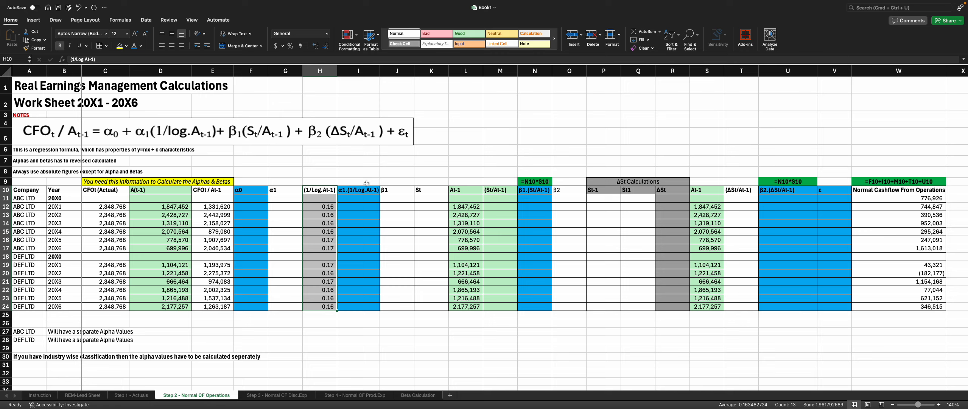
{"action": "left_click_drag", "start_coordinate": [366, 181], "coordinate": [354, 310]}
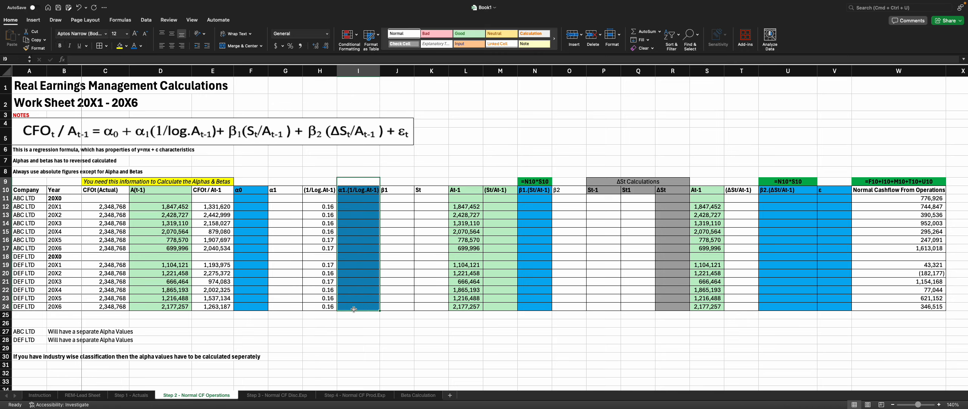
{"action": "left_click", "coordinate": [391, 190]}
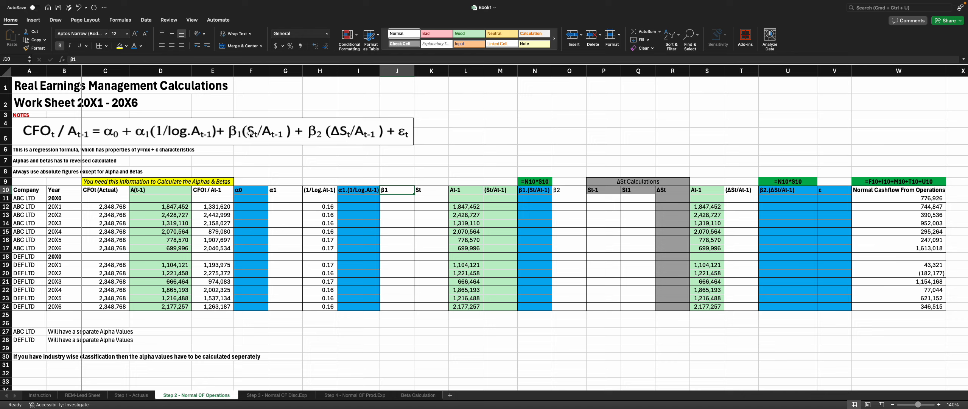
{"action": "left_click", "coordinate": [422, 190]}
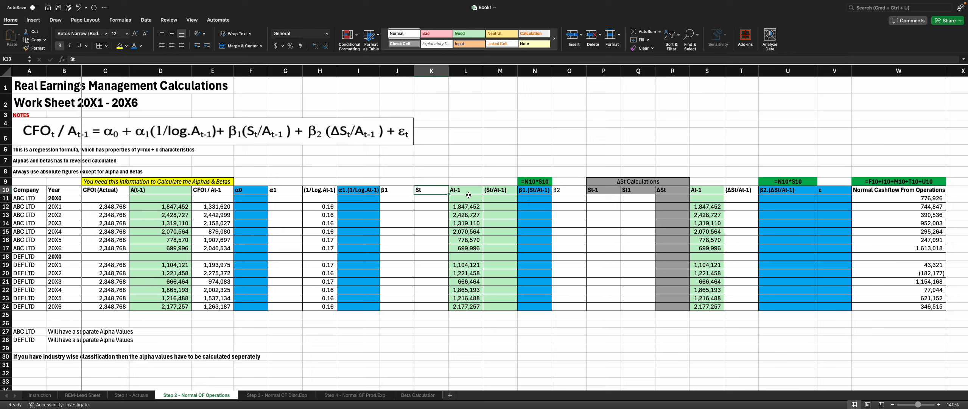
{"action": "left_click_drag", "start_coordinate": [469, 192], "coordinate": [466, 246]}
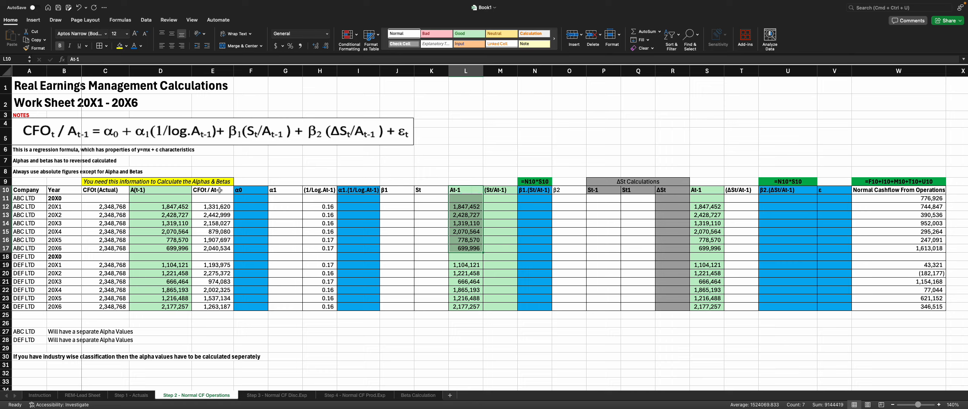
Step: Compare the A(t-1), At-1, St/At-1 and second At-1 column ranges by selecting each in turn
{"action": "left_click_drag", "start_coordinate": [163, 190], "coordinate": [174, 306]}
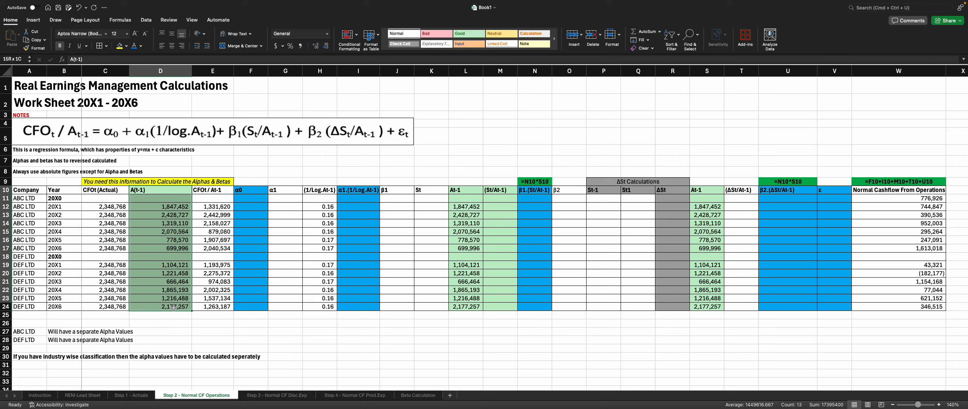
{"action": "left_click_drag", "start_coordinate": [467, 190], "coordinate": [452, 310]}
{"action": "left_click", "coordinate": [412, 332]}
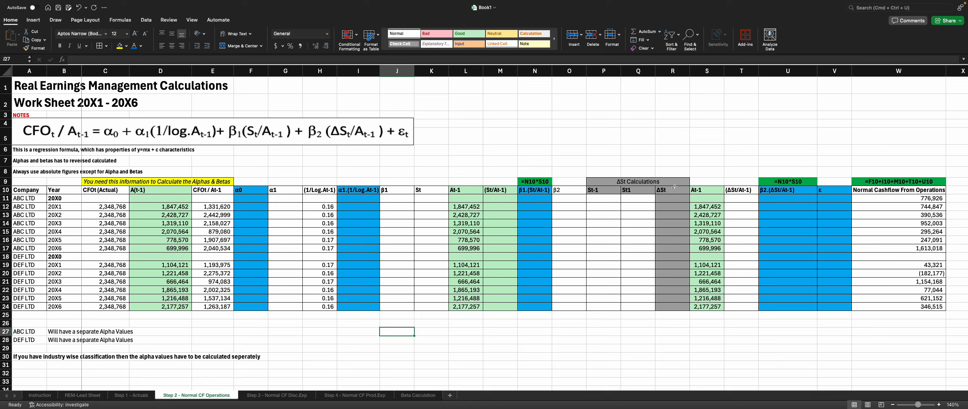
{"action": "left_click_drag", "start_coordinate": [468, 189], "coordinate": [471, 306]}
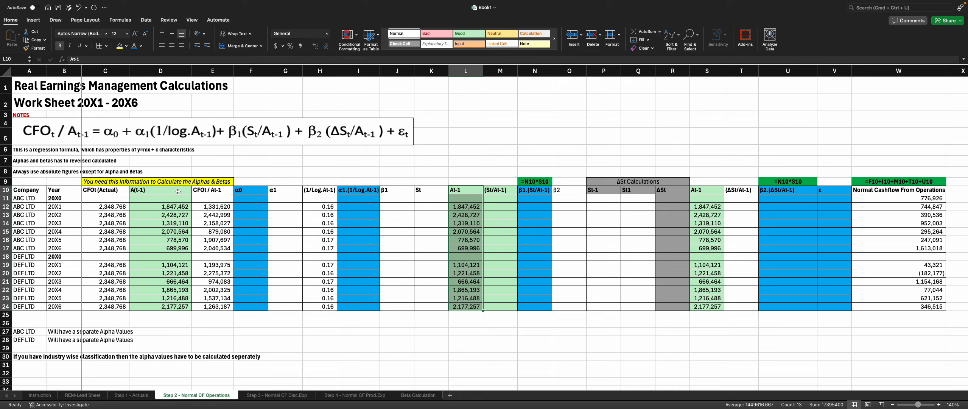
{"action": "left_click_drag", "start_coordinate": [177, 191], "coordinate": [172, 307]}
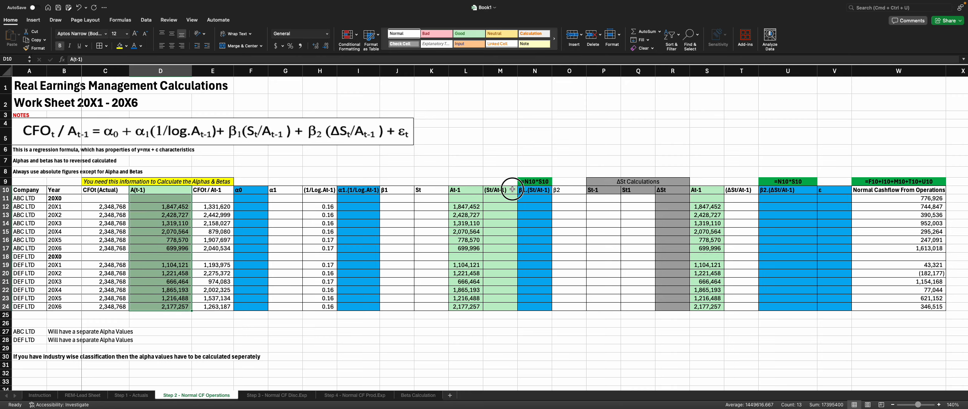
{"action": "left_click_drag", "start_coordinate": [507, 189], "coordinate": [506, 303]}
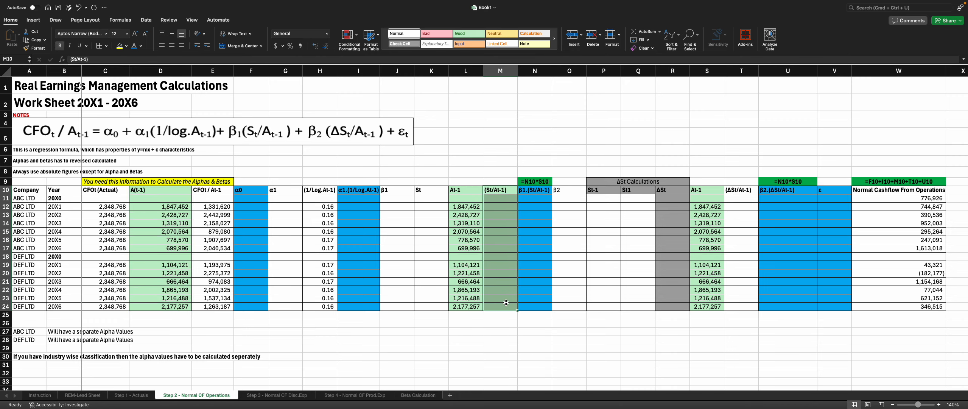
{"action": "left_click", "coordinate": [126, 46]}
{"action": "left_click", "coordinate": [152, 60]}
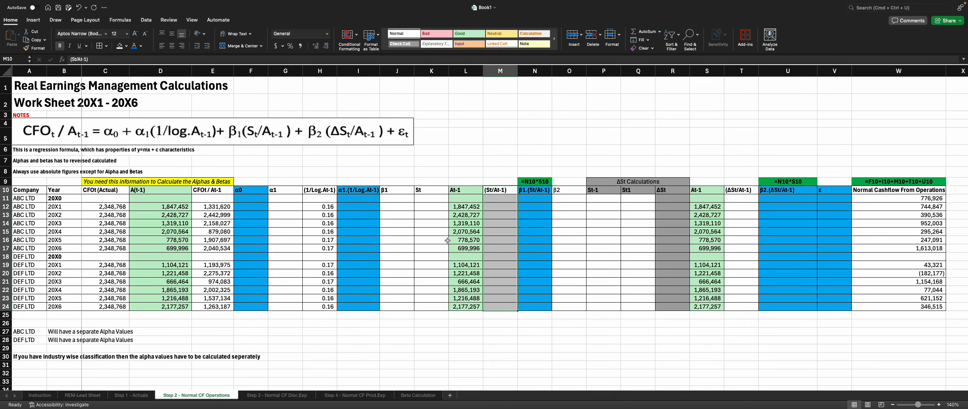
{"action": "left_click_drag", "start_coordinate": [465, 190], "coordinate": [469, 306]}
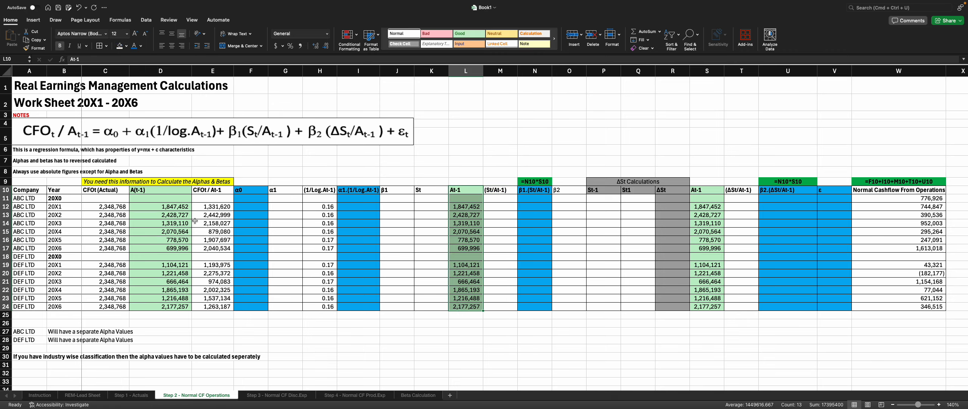
{"action": "left_click_drag", "start_coordinate": [155, 190], "coordinate": [162, 309]}
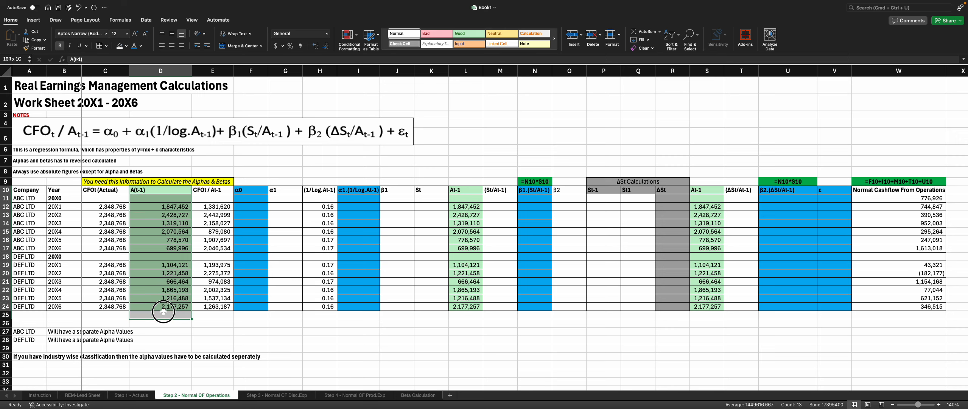
{"action": "left_click_drag", "start_coordinate": [456, 190], "coordinate": [458, 308]}
{"action": "left_click_drag", "start_coordinate": [711, 191], "coordinate": [709, 315]}
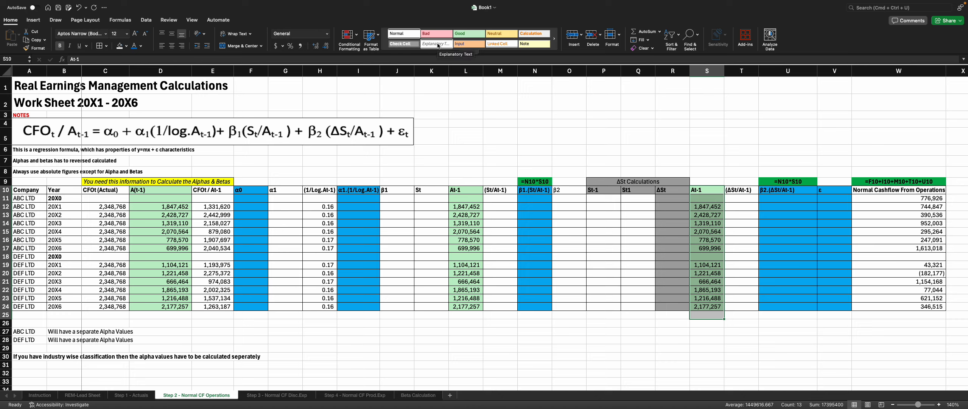
{"action": "left_click", "coordinate": [250, 207]}
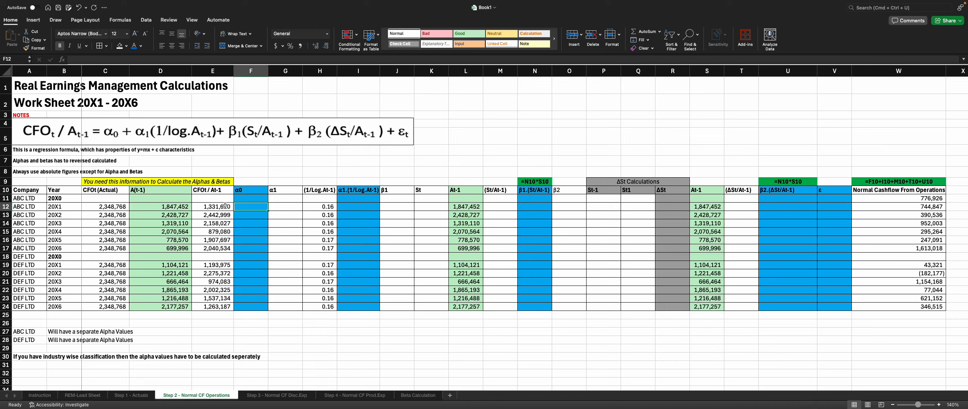
Step: Examine the At-1, St/At-1, β1.(St/At-1), St and β1 columns and the header formula above β1.(St/At-1)
{"action": "left_click", "coordinate": [455, 223]}
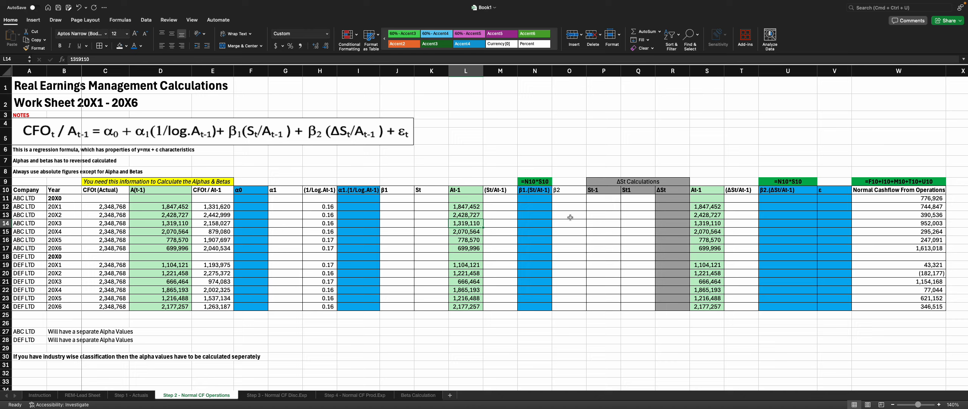
{"action": "left_click", "coordinate": [509, 193]}
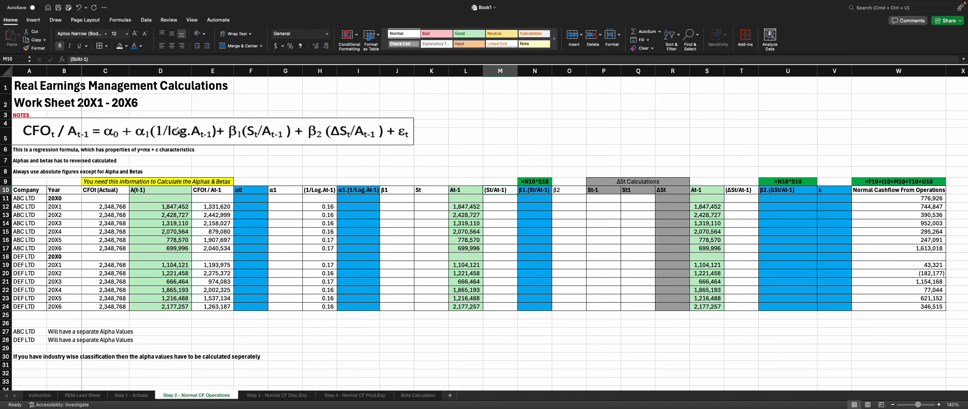
{"action": "left_click", "coordinate": [529, 208]}
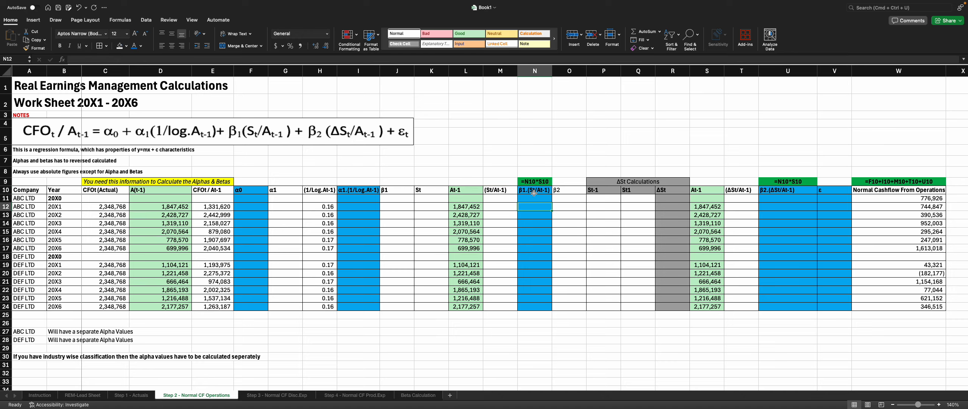
{"action": "left_click_drag", "start_coordinate": [500, 198], "coordinate": [501, 307]}
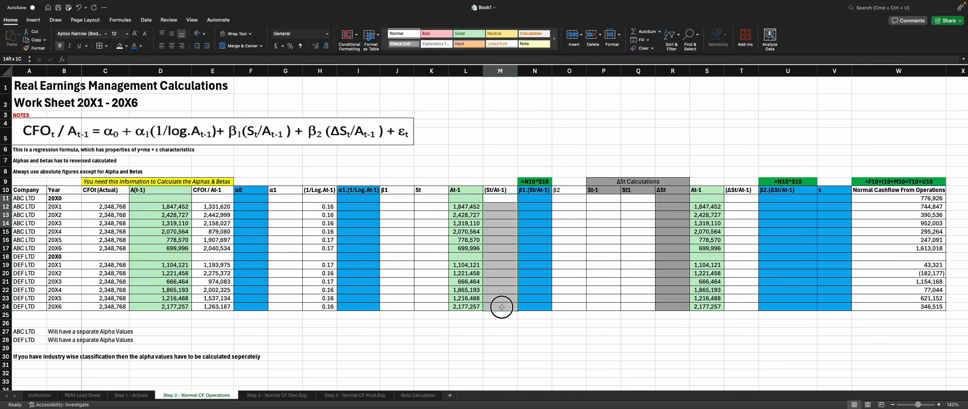
{"action": "left_click", "coordinate": [529, 208]}
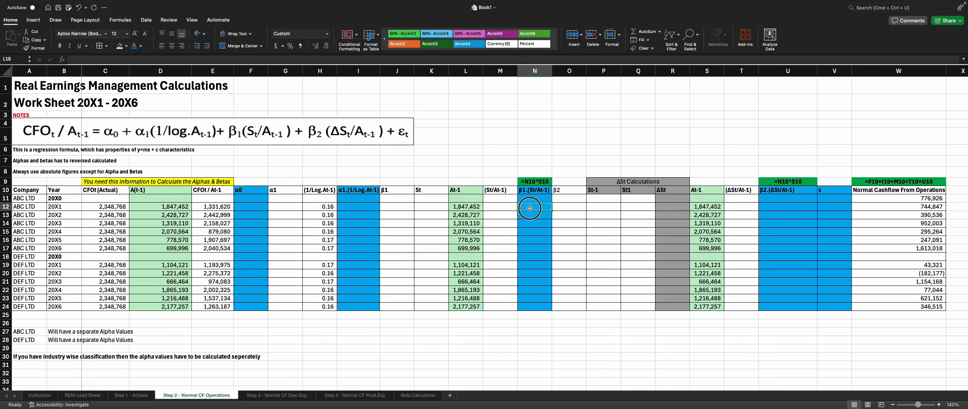
{"action": "left_click_drag", "start_coordinate": [530, 208], "coordinate": [533, 306]}
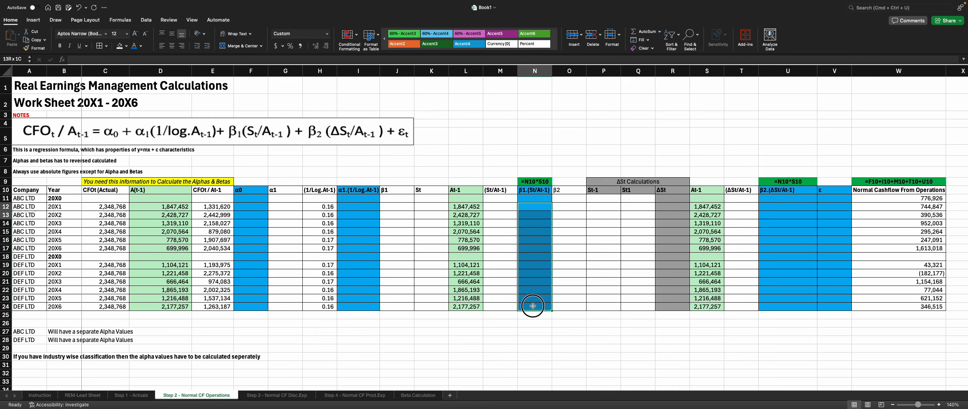
{"action": "left_click", "coordinate": [417, 197]}
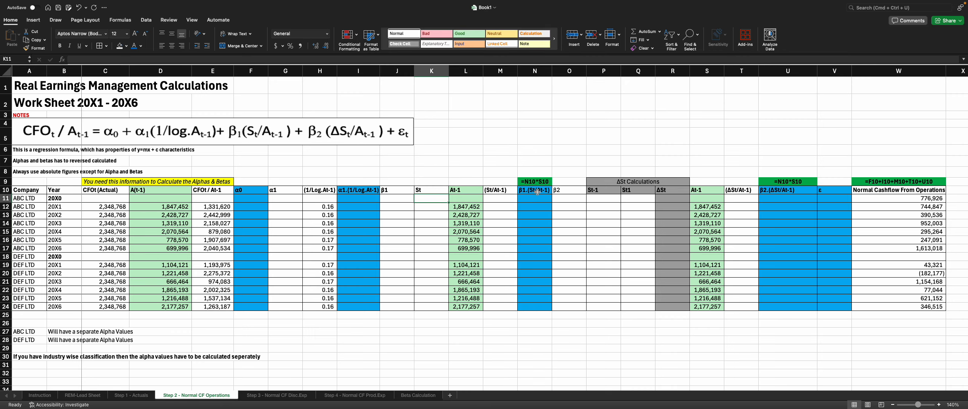
{"action": "left_click", "coordinate": [407, 189]}
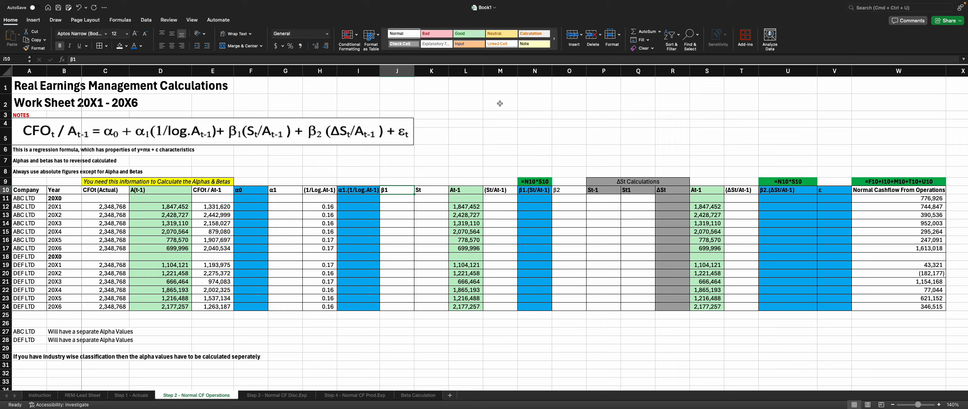
{"action": "left_click", "coordinate": [532, 183]}
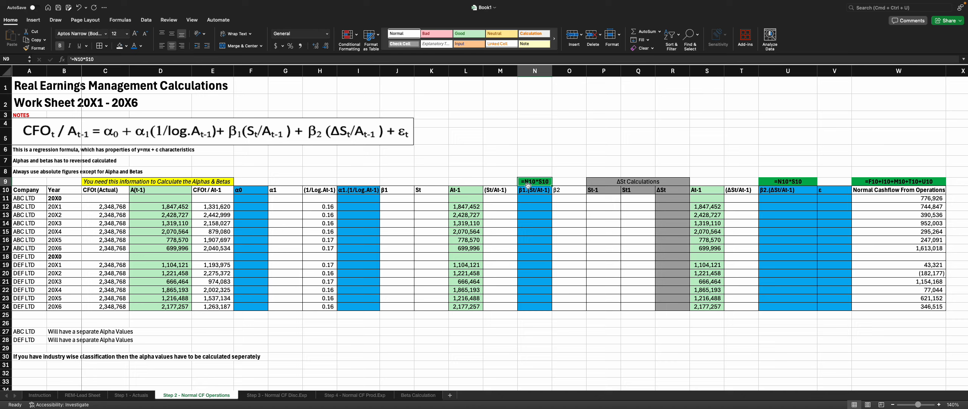
Step: Change the formula note above the β1.(St/At-1) column to =J10*M10
{"action": "double_click", "coordinate": [536, 181]}
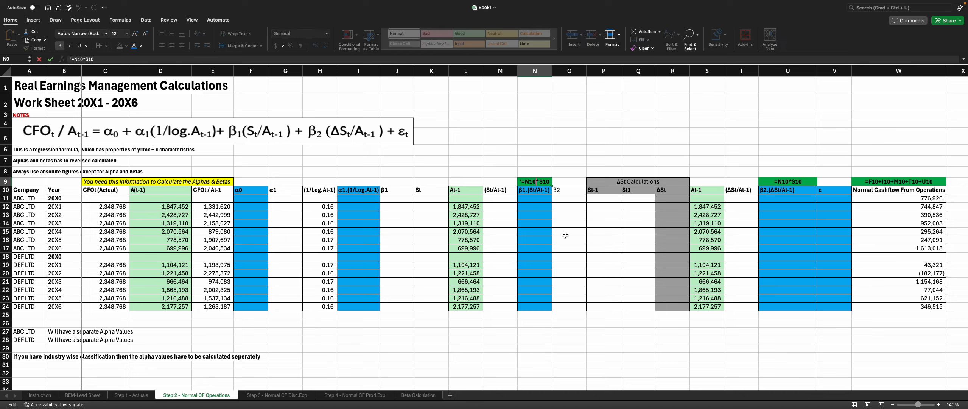
{"action": "type", "text": "\\"}
{"action": "key", "text": "BackSpace"}
{"action": "key", "text": "BackSpace"}
{"action": "key", "text": "BackSpace"}
{"action": "key", "text": "BackSpace"}
{"action": "type", "text": "J"}
{"action": "type", "text": "10*S"}
{"action": "type", "text": "\\"}
{"action": "key", "text": "BackSpace"}
{"action": "key", "text": "BackSpace"}
{"action": "type", "text": "M"}
{"action": "key", "text": "Return"}
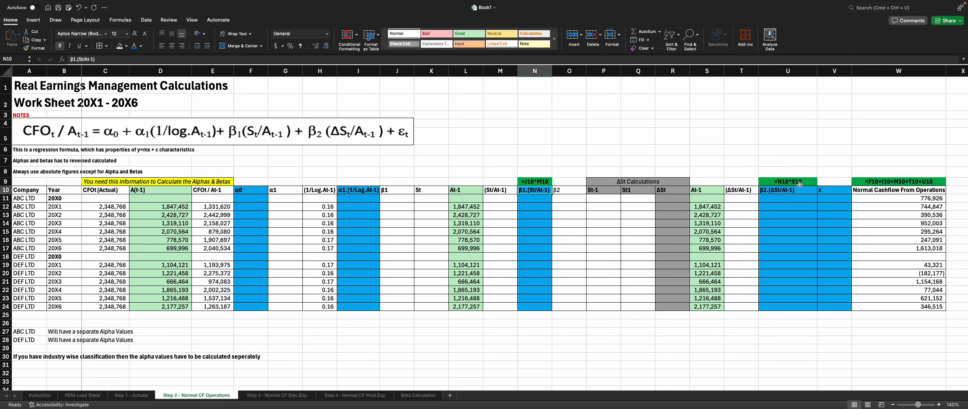
Step: Enter =RANDBETWEEN(2675763,5674883) in K12 to generate a sample St value
{"action": "left_click", "coordinate": [800, 184]}
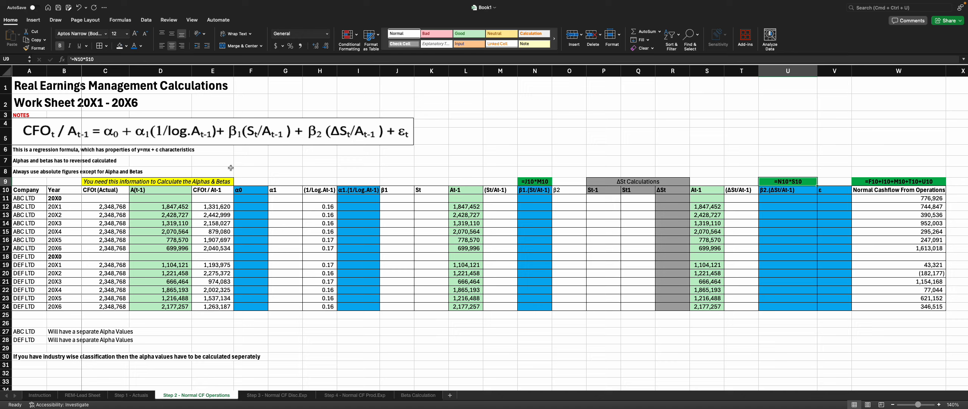
{"action": "left_click", "coordinate": [427, 212]}
{"action": "left_click", "coordinate": [428, 208]}
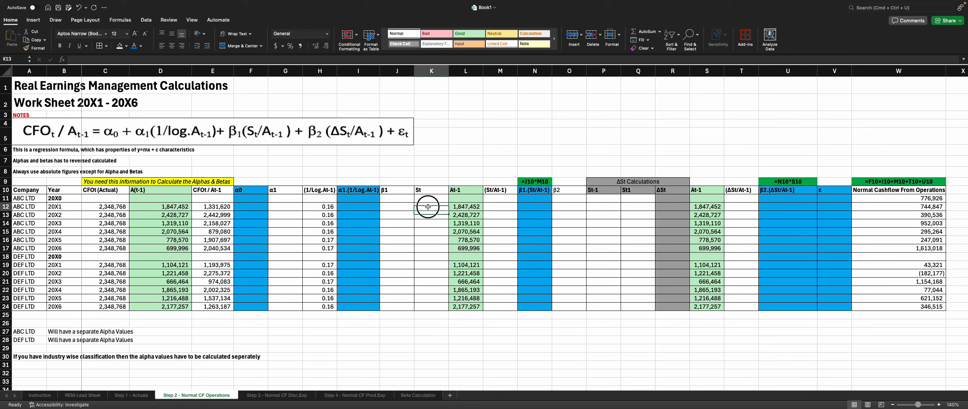
{"action": "type", "text": "=Rans"}
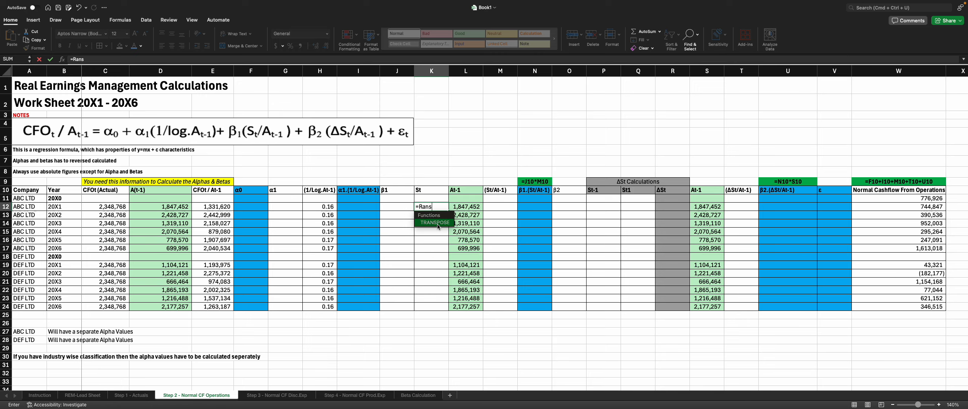
{"action": "key", "text": "BackSpace"}
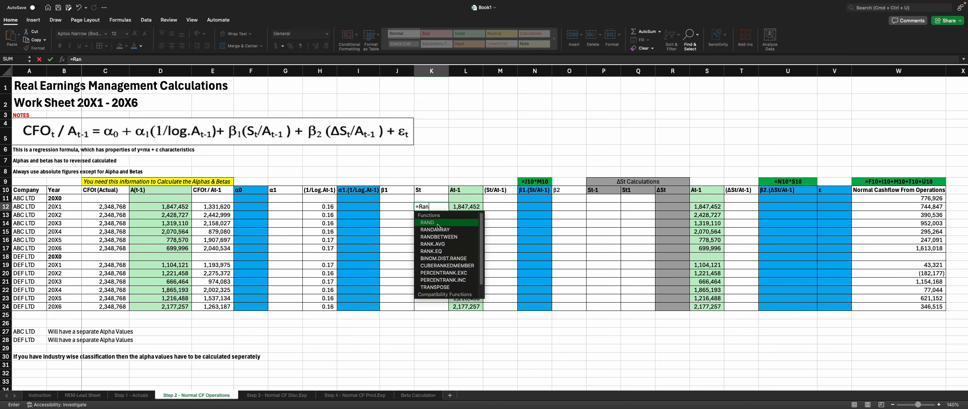
{"action": "key", "text": "Down"}
{"action": "key", "text": "Down"}
{"action": "key", "text": "Tab"}
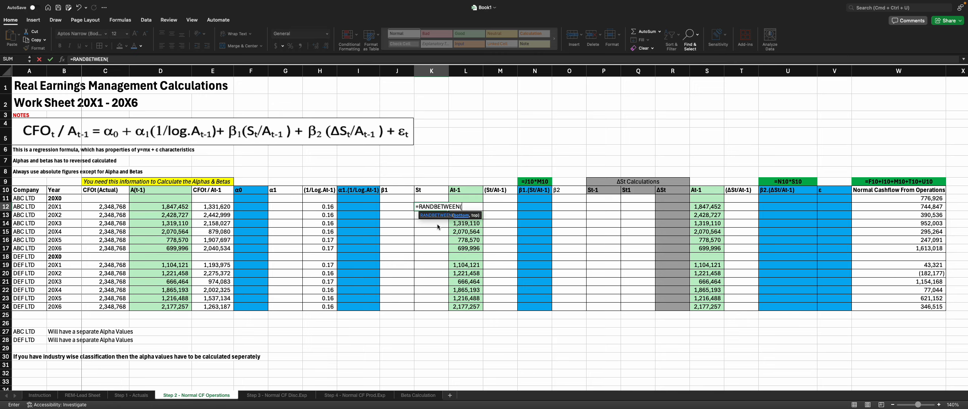
{"action": "type", "text": "26757632,567"}
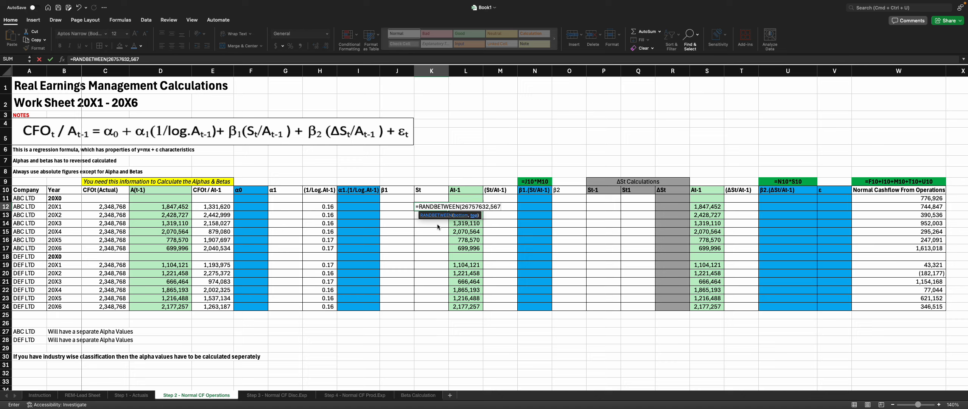
{"action": "type", "text": "4883"}
{"action": "left_click", "coordinate": [488, 206]}
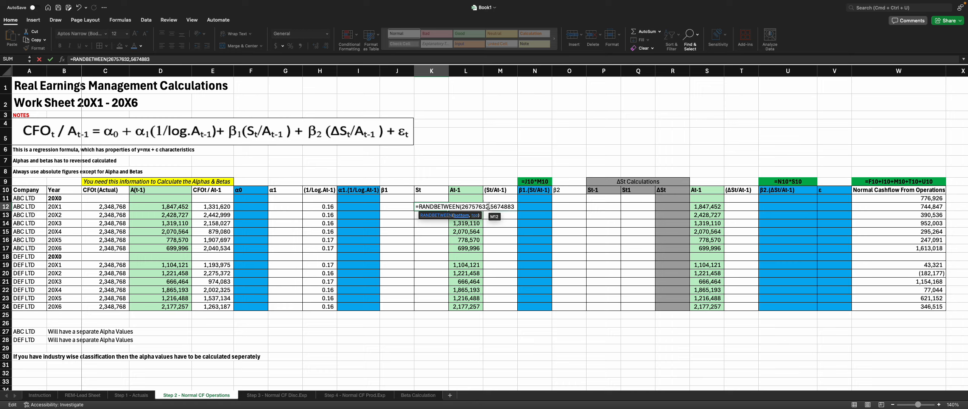
{"action": "key", "text": "BackSpace"}
{"action": "key", "text": "Return"}
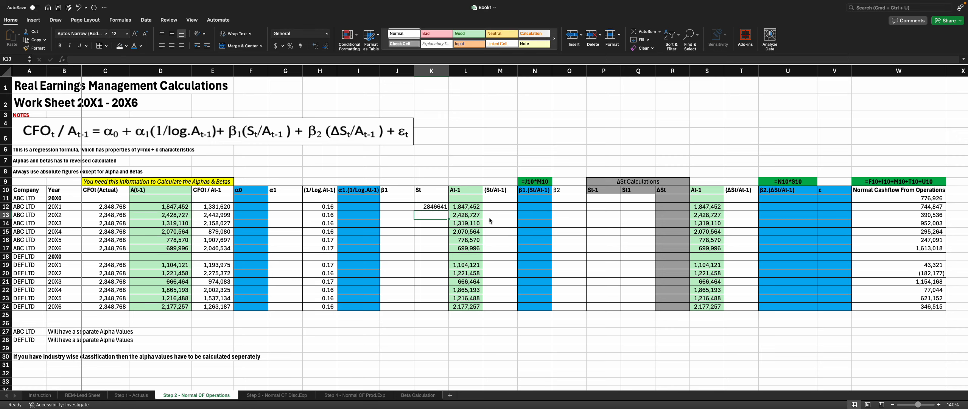
Step: Copy the St formula down to row 24 and format K12:L24 with thousands separators and no decimals
{"action": "left_click", "coordinate": [439, 209]}
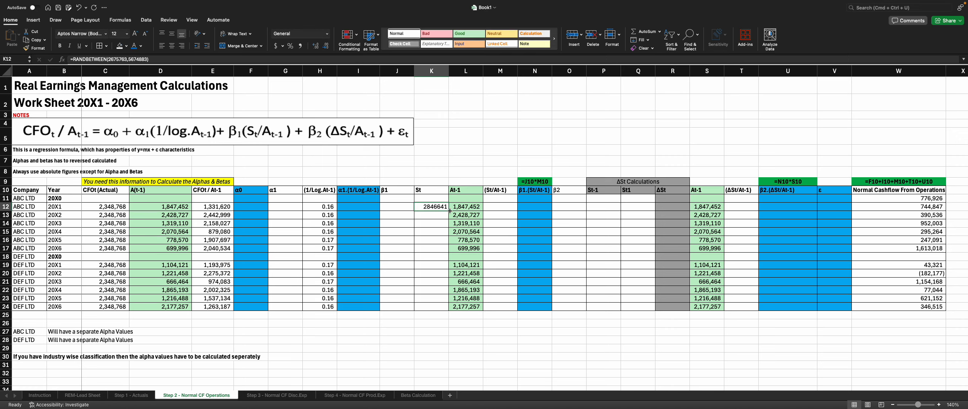
{"action": "left_click_drag", "start_coordinate": [448, 213], "coordinate": [448, 311]}
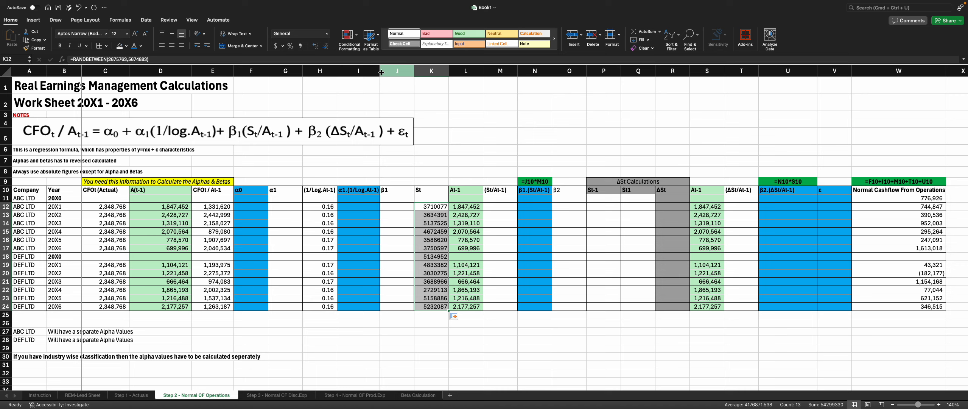
{"action": "left_click", "coordinate": [300, 46]}
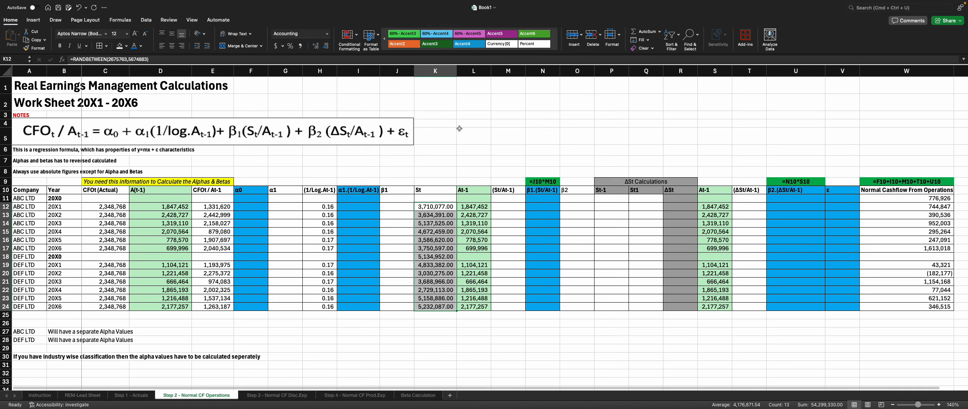
{"action": "left_click", "coordinate": [499, 220]}
{"action": "left_click_drag", "start_coordinate": [438, 210], "coordinate": [475, 307]}
{"action": "left_click", "coordinate": [325, 47]}
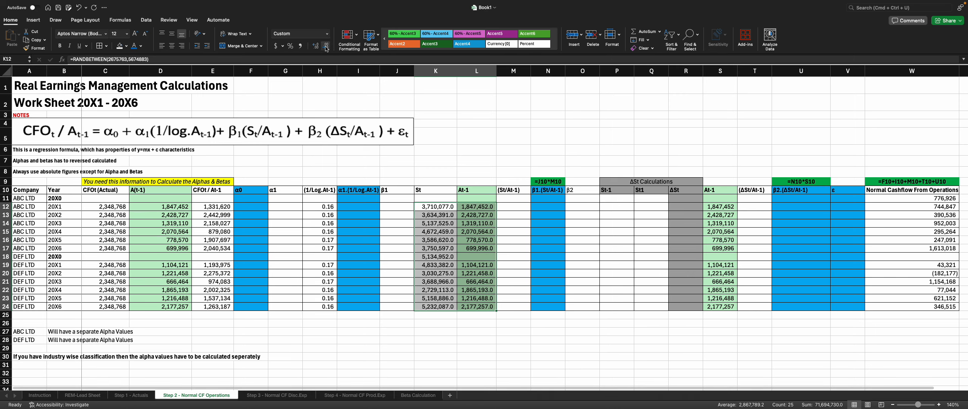
{"action": "left_click", "coordinate": [326, 47]}
{"action": "left_click", "coordinate": [526, 215]}
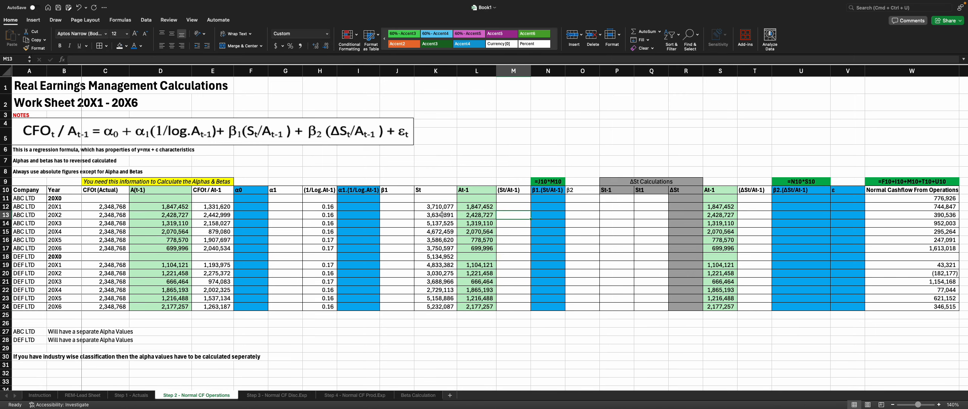
{"action": "left_click", "coordinate": [421, 207]}
{"action": "left_click", "coordinate": [72, 59]}
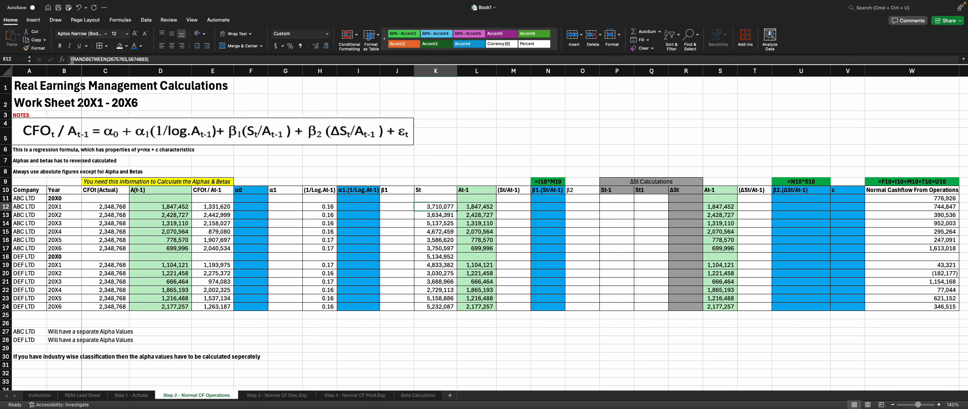
{"action": "type", "text": "A"}
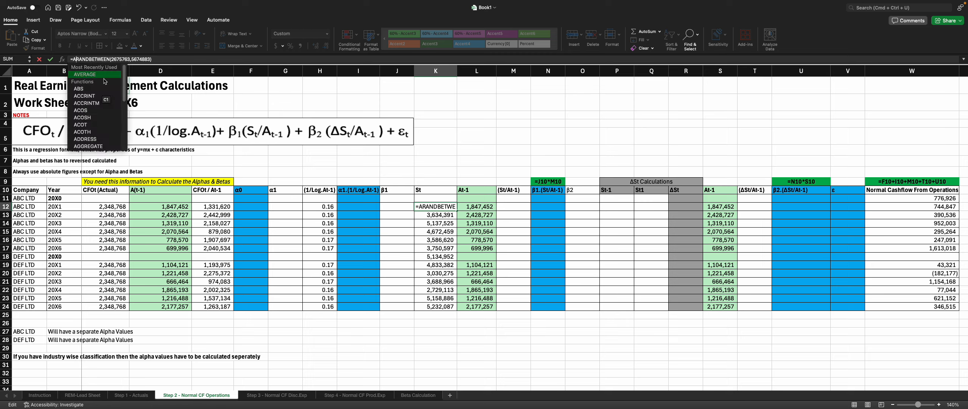
{"action": "type", "text": "b"}
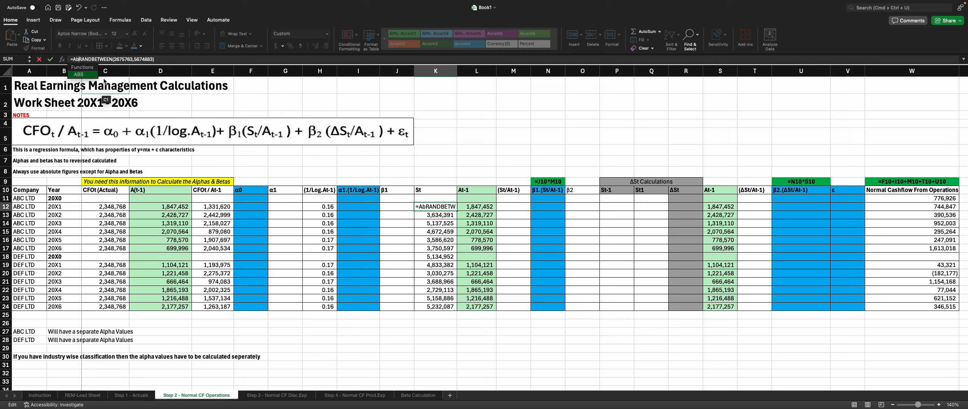
{"action": "key", "text": "BackSpace"}
{"action": "key", "text": "BackSpace"}
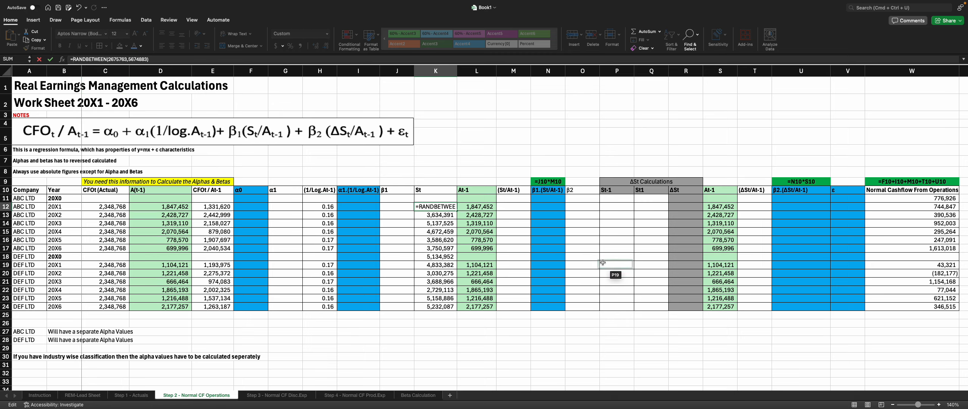
{"action": "key", "text": "Escape"}
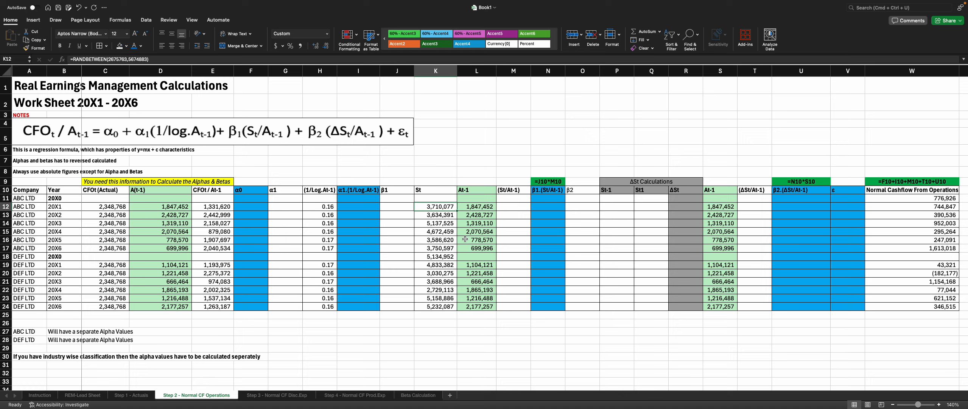
Step: Enter =ABS(K12/L12) in M12 to calculate St/At-1 for the first ABC LTD year
{"action": "left_click", "coordinate": [487, 248]}
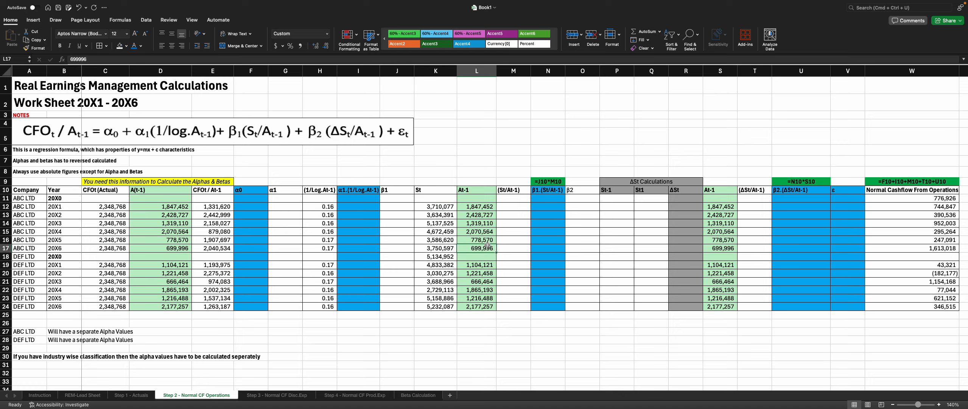
{"action": "left_click", "coordinate": [548, 208]}
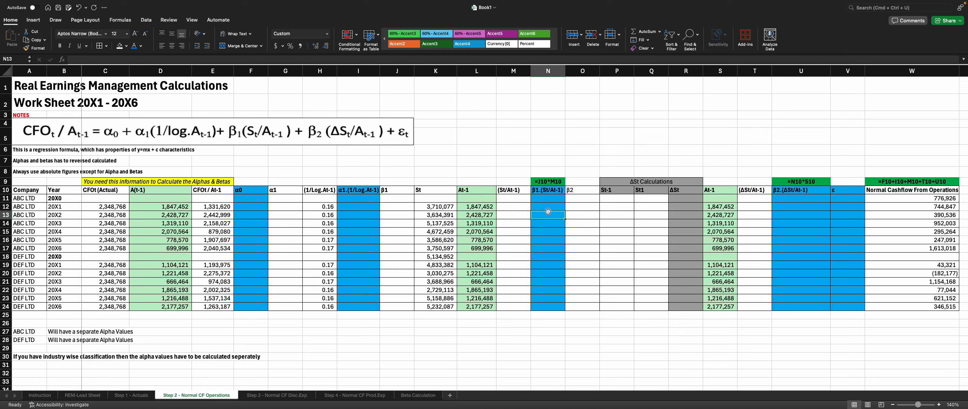
{"action": "left_click", "coordinate": [432, 208]}
{"action": "left_click", "coordinate": [524, 207]}
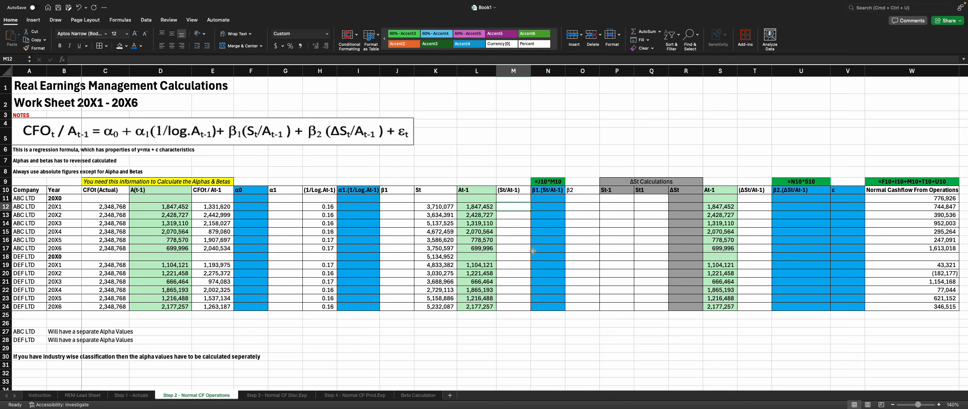
{"action": "type", "text": "="}
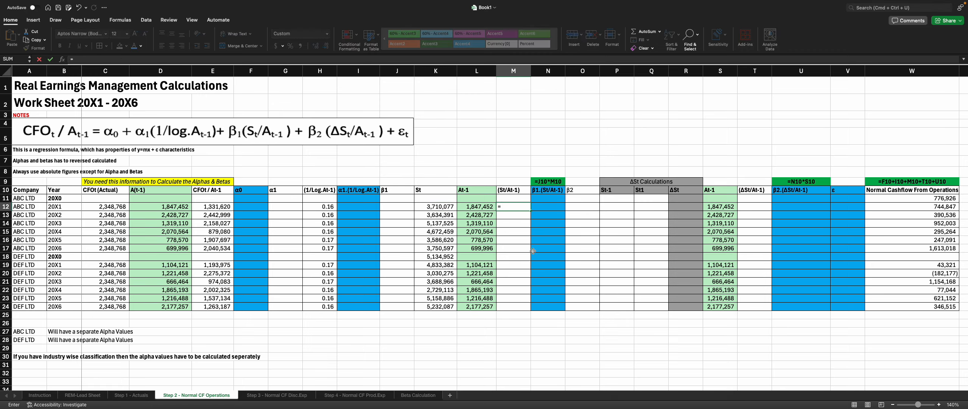
{"action": "type", "text": "ABS("}
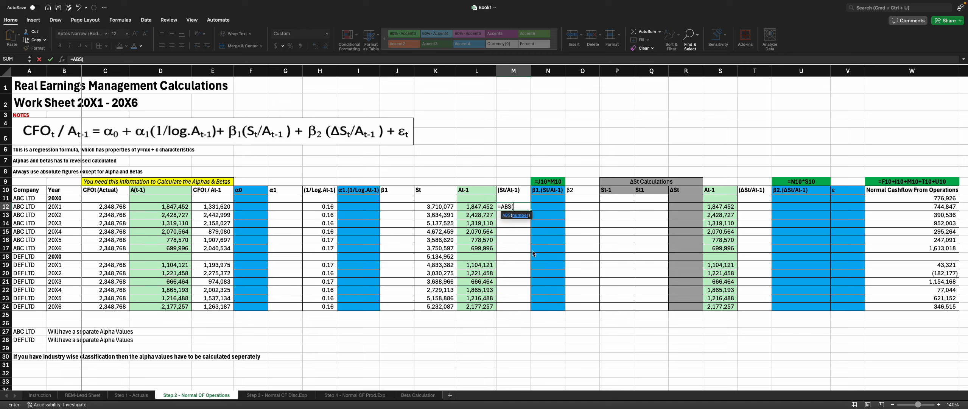
{"action": "type", "text": "K12/"}
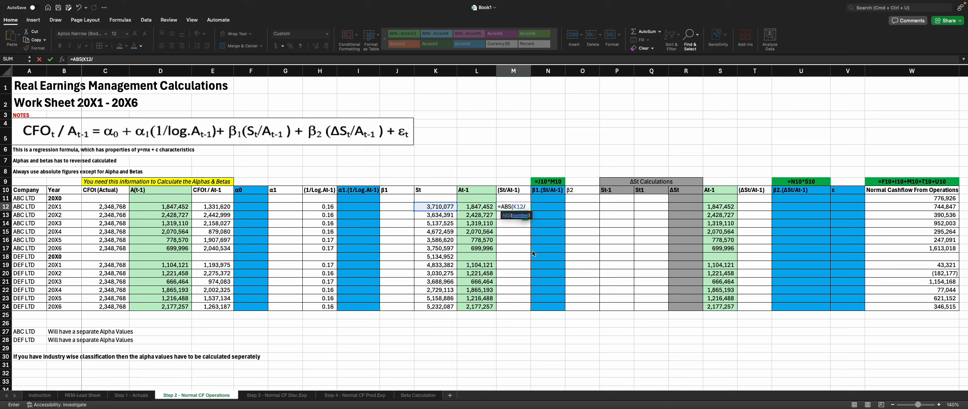
{"action": "key", "text": "Left"}
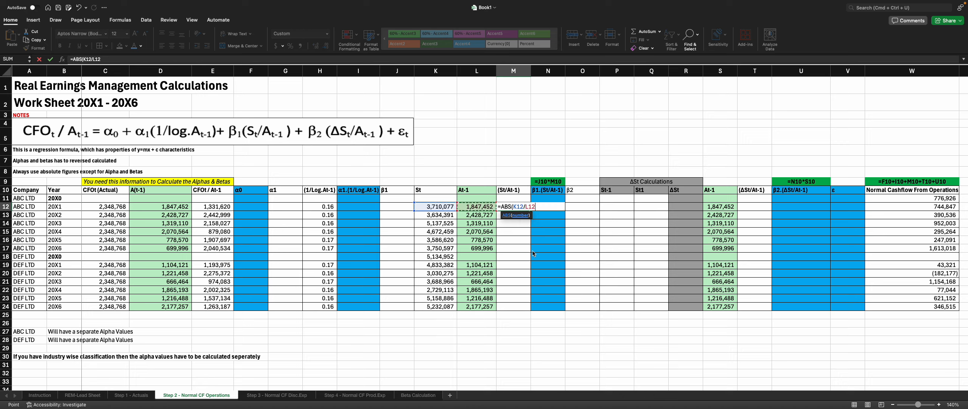
{"action": "type", "text": ")"}
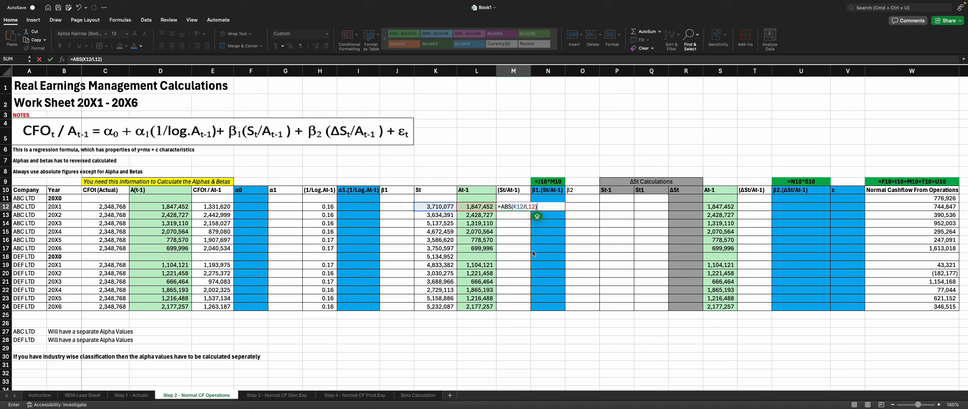
{"action": "key", "text": "Return"}
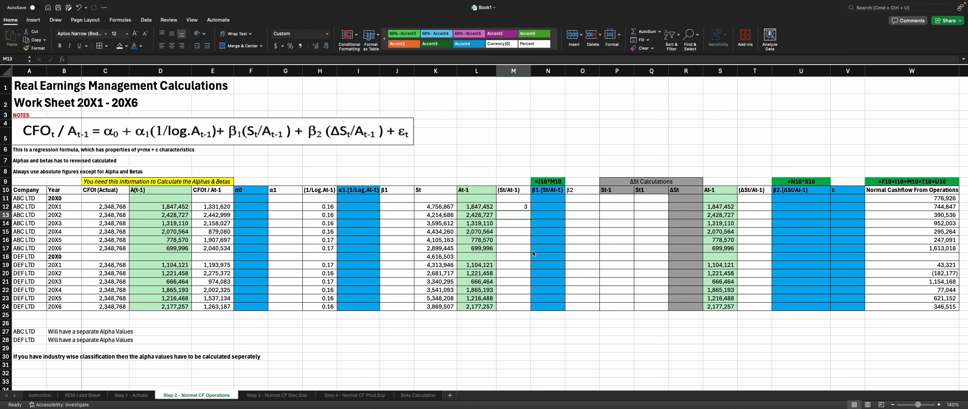
Step: Format the St/At-1 result in M12 to show five decimal places
{"action": "left_click", "coordinate": [522, 208]}
{"action": "left_click", "coordinate": [316, 46]}
{"action": "left_click", "coordinate": [317, 46]}
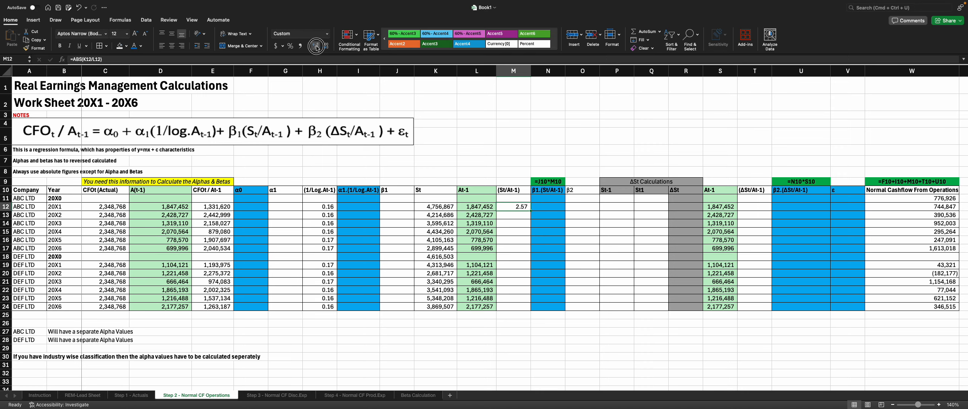
{"action": "left_click", "coordinate": [316, 46]}
{"action": "left_click", "coordinate": [316, 46]}
{"action": "left_click", "coordinate": [316, 46]}
Step: Fill the St/At-1 formula down to row 24 and clear the error cell M18 in the DEF LTD 20X0 row
{"action": "left_click_drag", "start_coordinate": [530, 210], "coordinate": [530, 309]}
{"action": "left_click", "coordinate": [513, 257]}
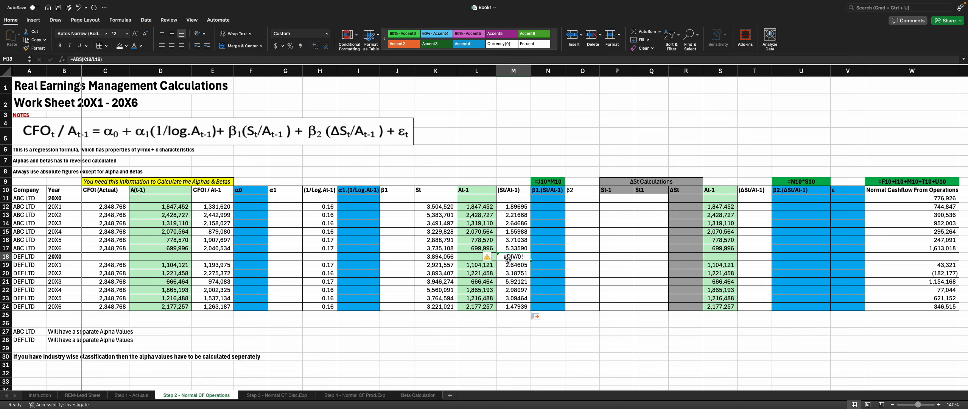
{"action": "key", "text": "Delete"}
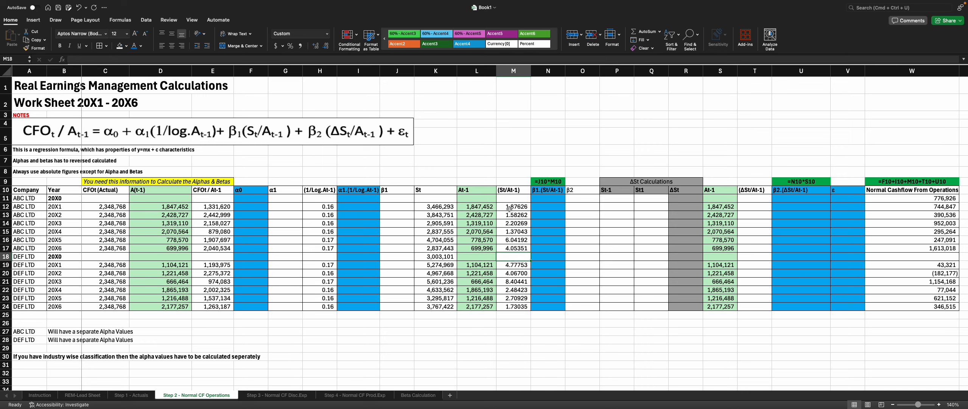
Step: Convert the St formulas in K12:K24 to fixed values by pasting them back as values
{"action": "left_click_drag", "start_coordinate": [435, 207], "coordinate": [439, 307]}
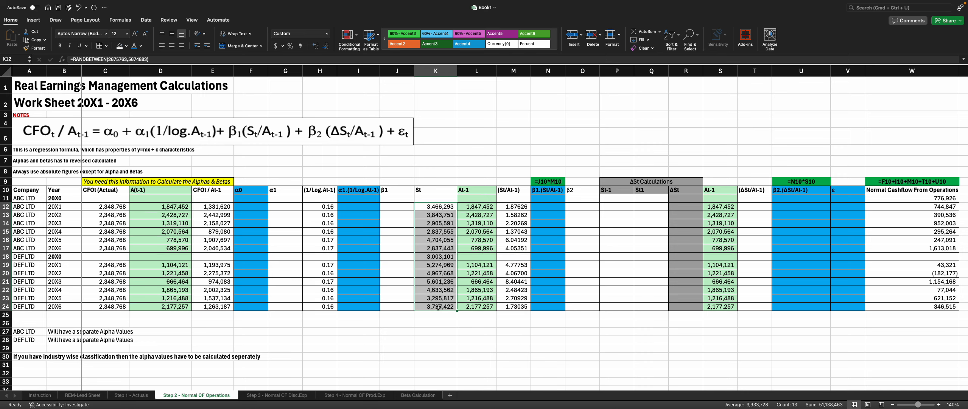
{"action": "key", "text": "super+c"}
{"action": "key", "text": "super+v"}
{"action": "left_click", "coordinate": [466, 316]}
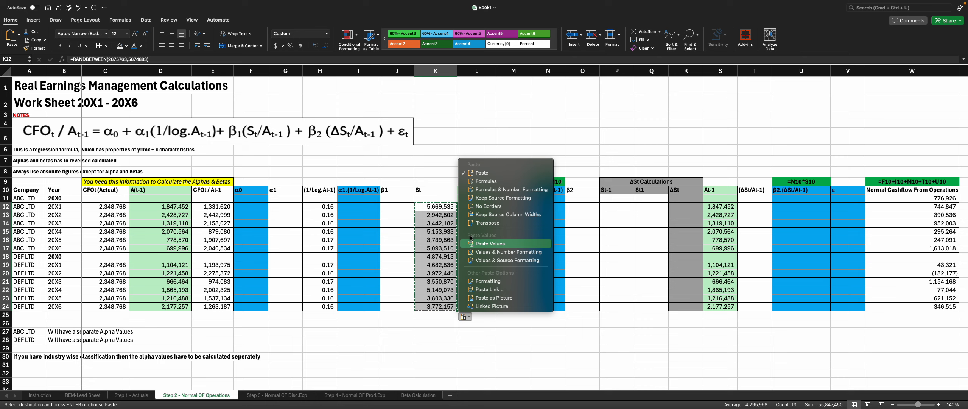
{"action": "left_click", "coordinate": [477, 243]}
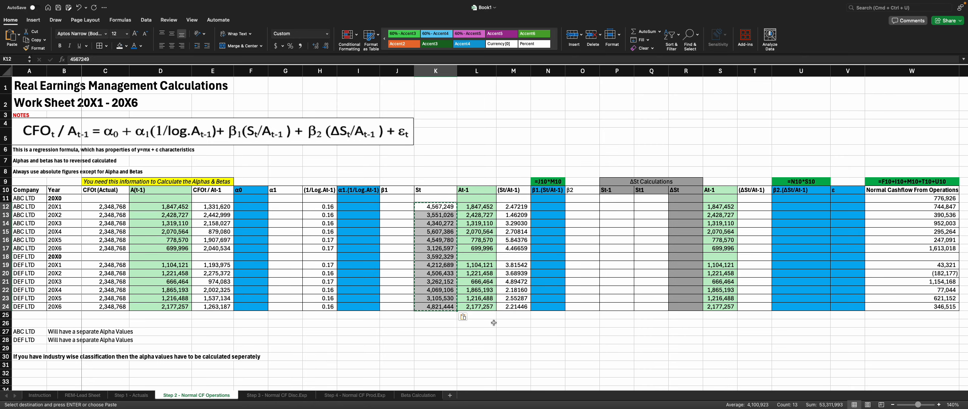
{"action": "left_click", "coordinate": [494, 322]}
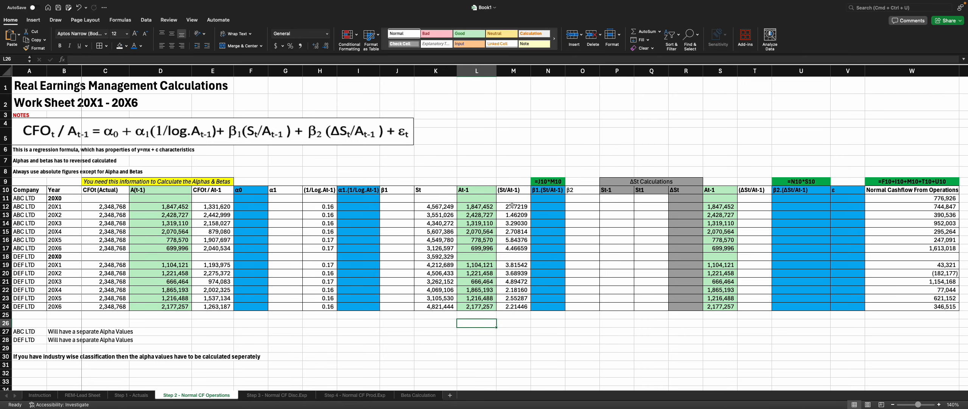
Step: Rename the two ΔSt Calculations column headers to St and St-1
{"action": "left_click_drag", "start_coordinate": [513, 206], "coordinate": [517, 306]}
{"action": "left_click", "coordinate": [397, 209]}
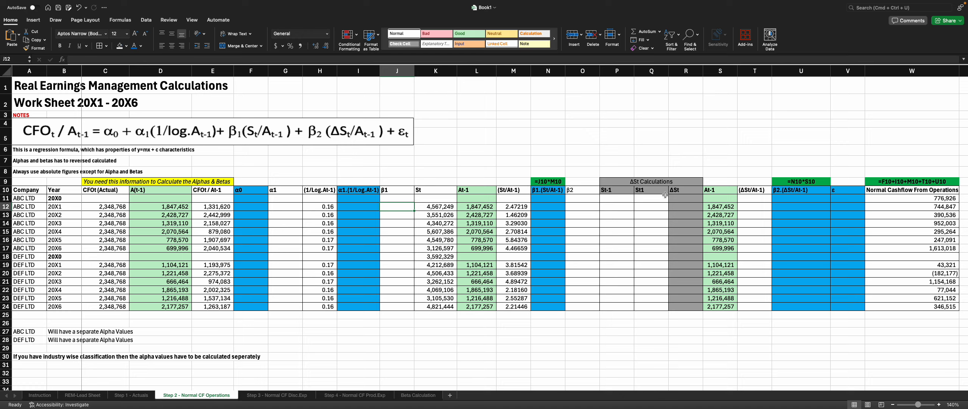
{"action": "left_click", "coordinate": [617, 191]}
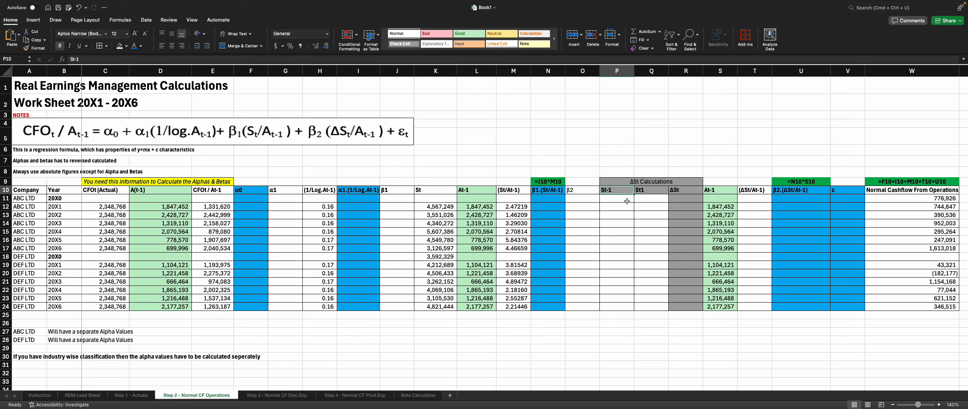
{"action": "type", "text": "ST"}
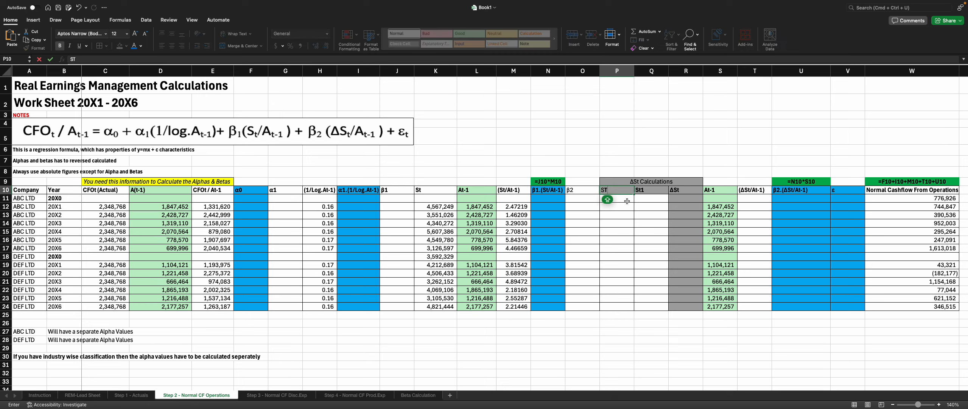
{"action": "key", "text": "BackSpace"}
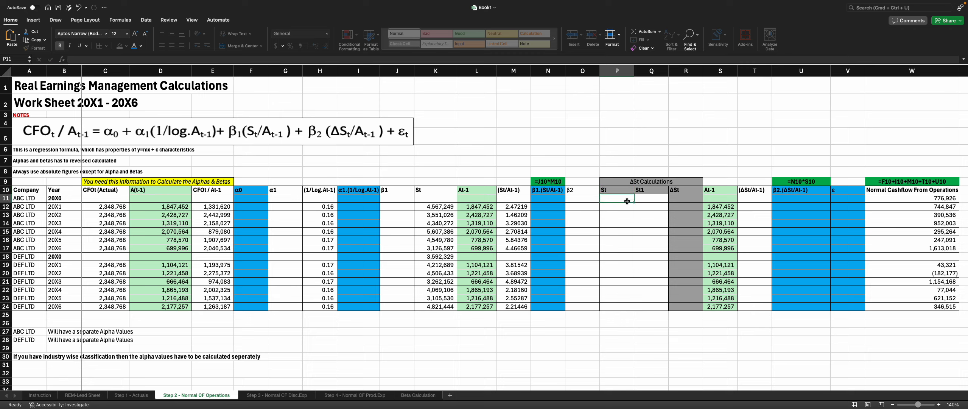
{"action": "key", "text": "Tab"}
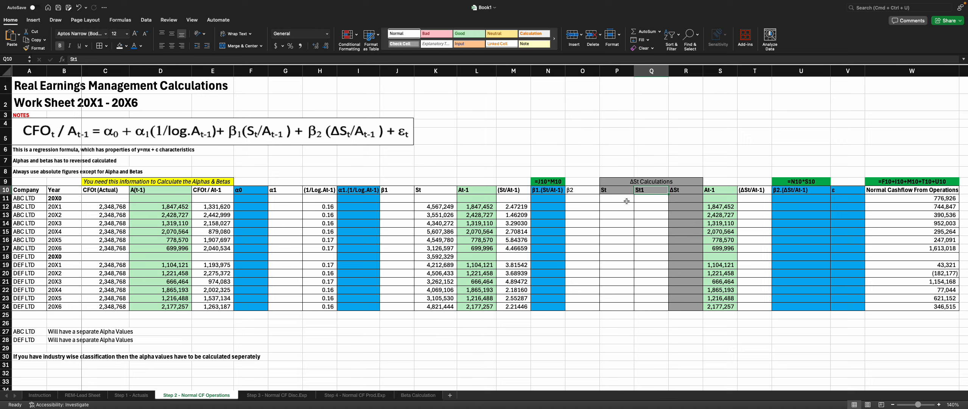
{"action": "double_click", "coordinate": [653, 190]}
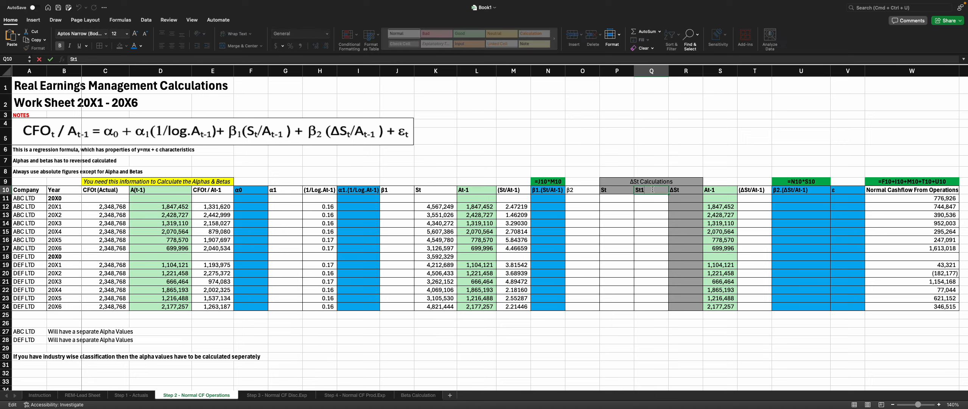
{"action": "key", "text": "Return"}
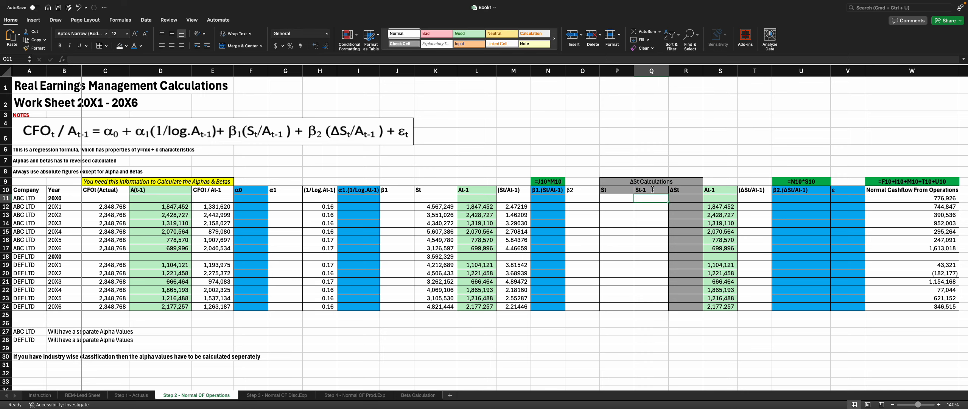
Step: Copy the St values from K12:K24 into the new St column P12:P24
{"action": "left_click", "coordinate": [616, 200]}
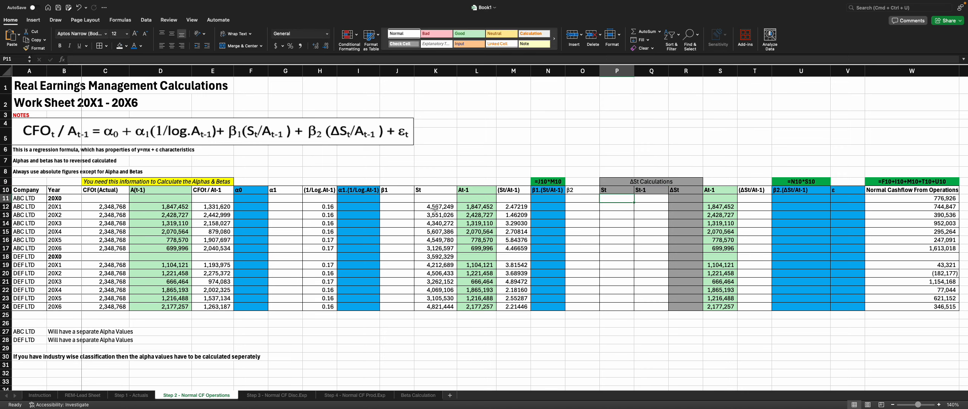
{"action": "left_click_drag", "start_coordinate": [436, 208], "coordinate": [446, 307]}
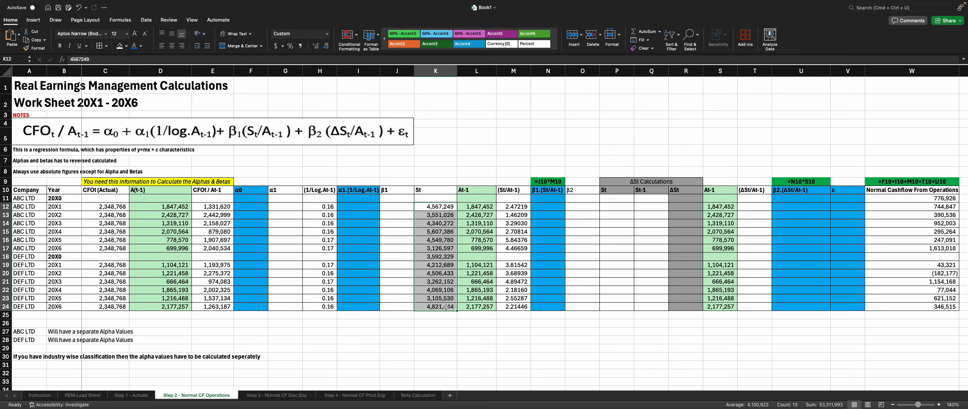
{"action": "key", "text": "super+c"}
{"action": "left_click_drag", "start_coordinate": [615, 206], "coordinate": [613, 309]}
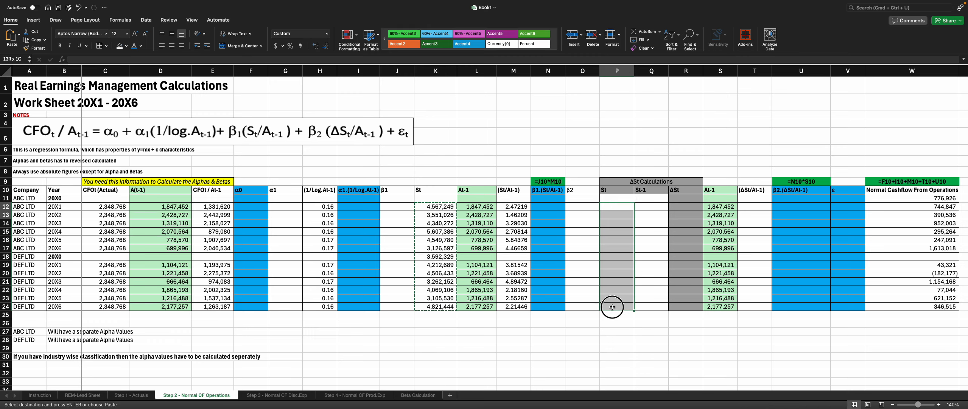
{"action": "key", "text": "super+v"}
Step: Enter =RANDBETWEEN(1243567,7564988) in Q12 to generate a sample St-1 value
{"action": "key", "text": "Right"}
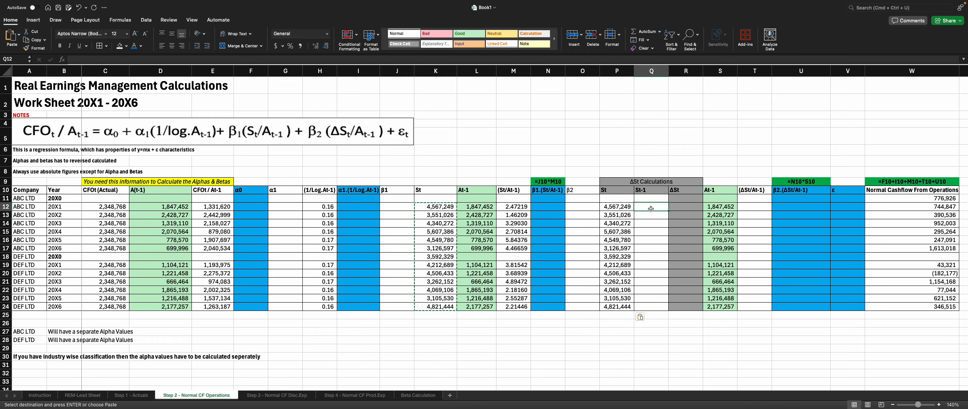
{"action": "type", "text": "="}
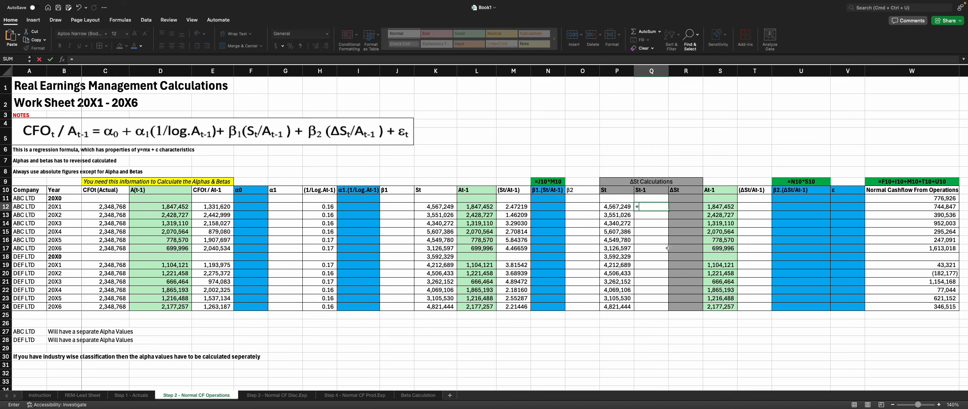
{"action": "type", "text": "Ran"}
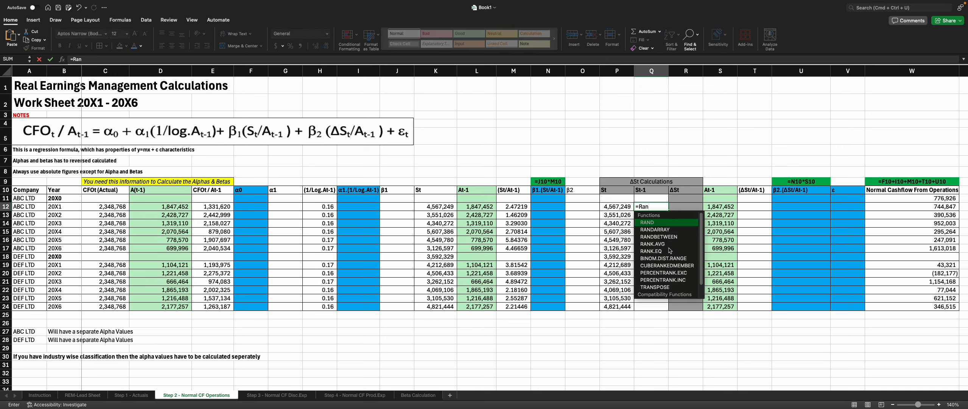
{"action": "key", "text": "Down"}
{"action": "key", "text": "Down"}
{"action": "key", "text": "Tab"}
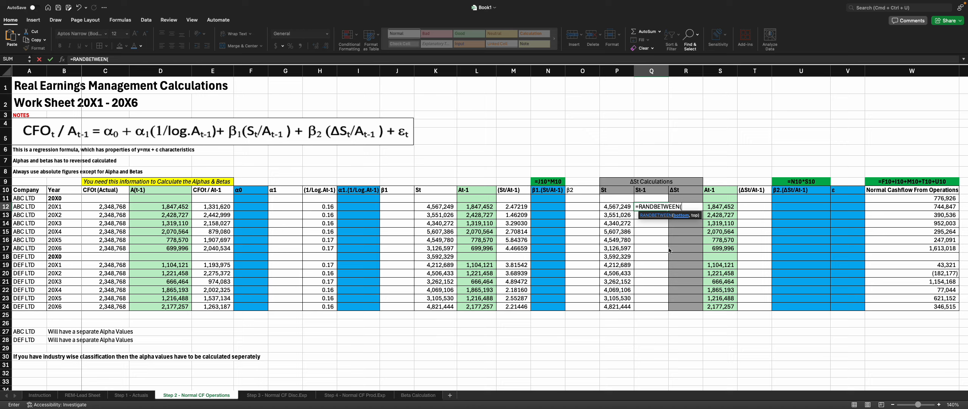
{"action": "type", "text": "124356"}
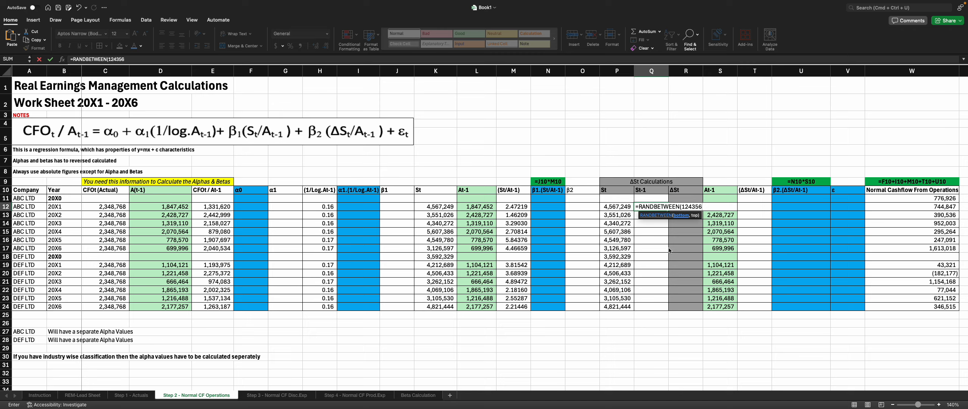
{"action": "type", "text": "7,7564988)"}
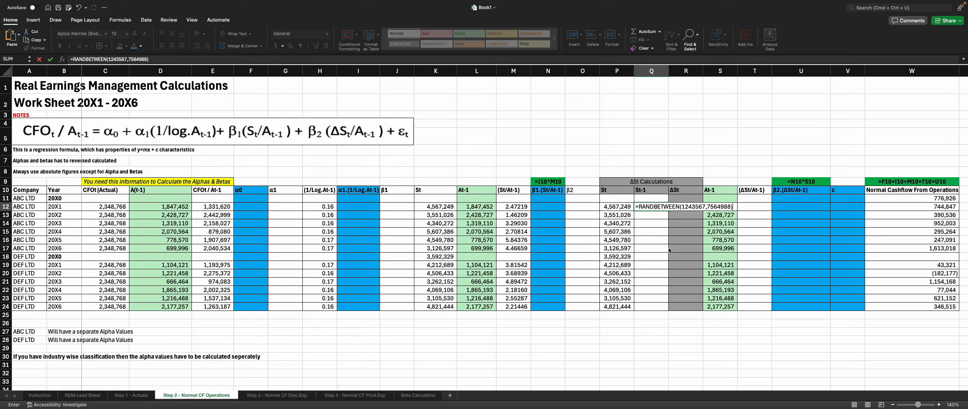
{"action": "key", "text": "Return"}
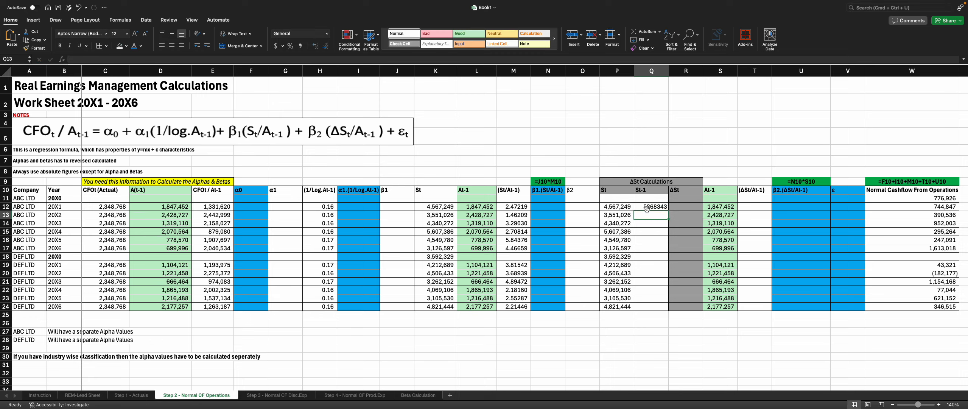
Step: Fill the RANDBETWEEN formula from Q12 down to Q24 without copying formatting
{"action": "left_click", "coordinate": [648, 207]}
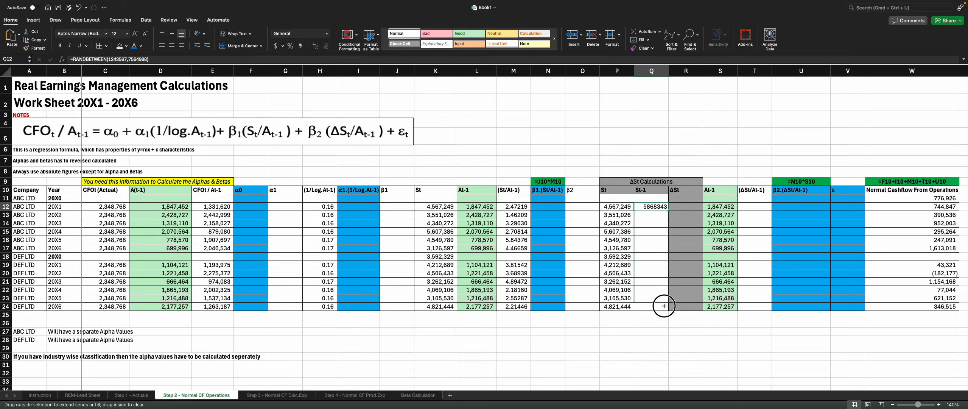
{"action": "left_click_drag", "start_coordinate": [664, 306], "coordinate": [664, 305]}
{"action": "key", "text": "super+c"}
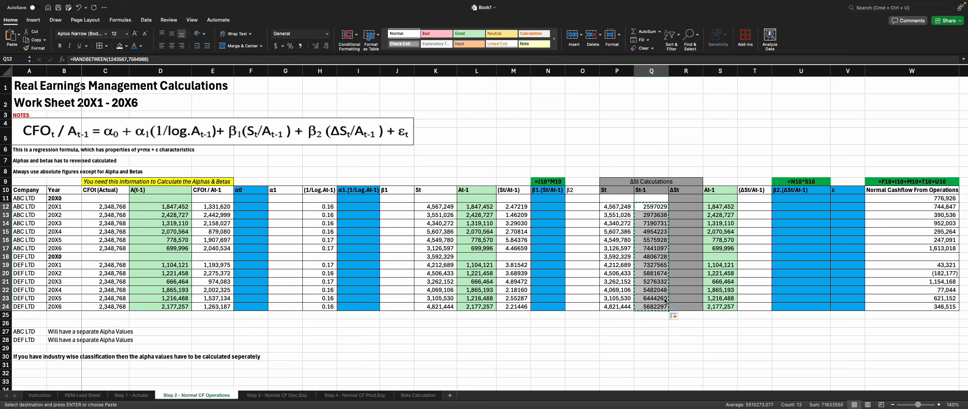
{"action": "left_click", "coordinate": [675, 315]}
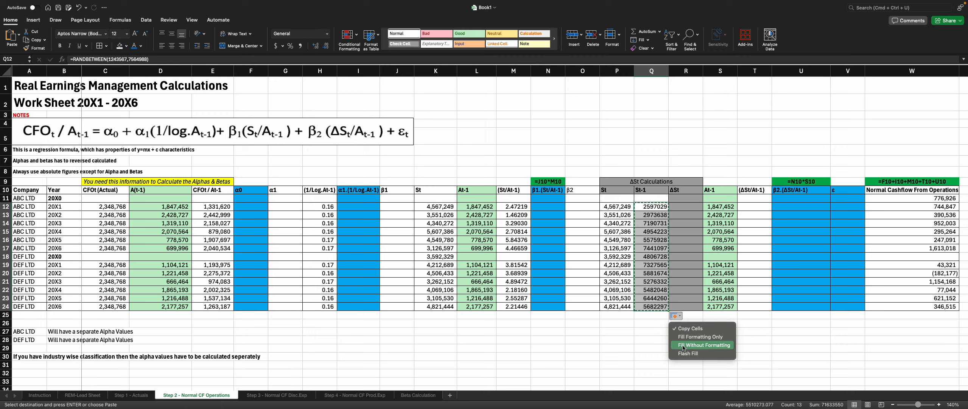
{"action": "left_click", "coordinate": [687, 331]}
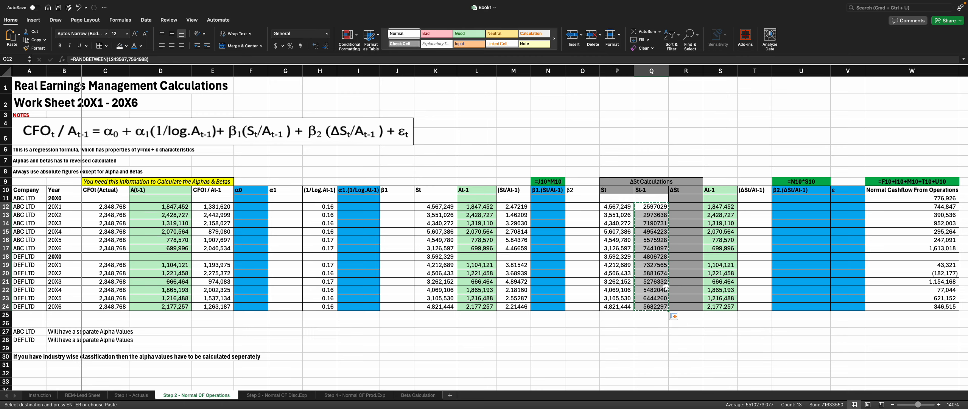
Step: Paste the St-1 results in Q12:Q24 back as fixed values and apply comma number style
{"action": "left_click", "coordinate": [676, 316]}
{"action": "left_click", "coordinate": [696, 244]}
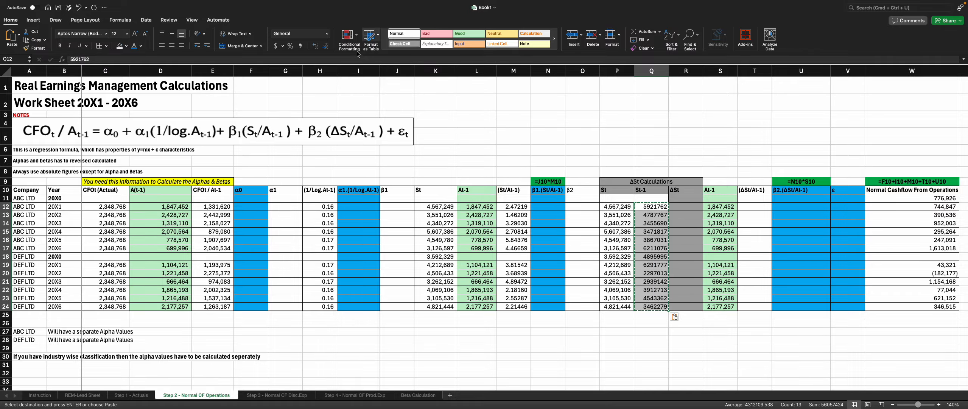
{"action": "left_click", "coordinate": [302, 46]}
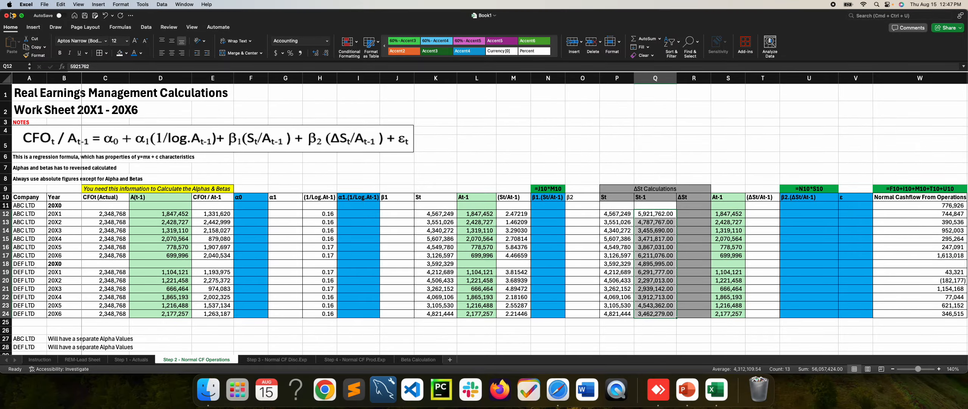
{"action": "left_click", "coordinate": [23, 16]}
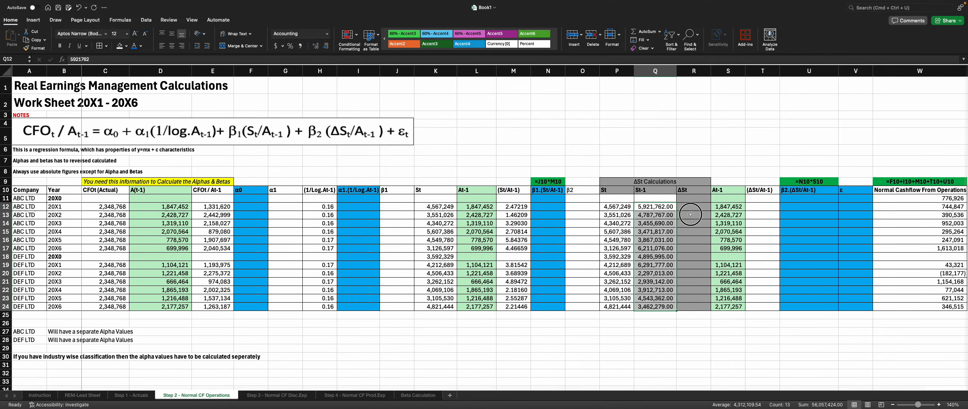
{"action": "left_click", "coordinate": [691, 207]}
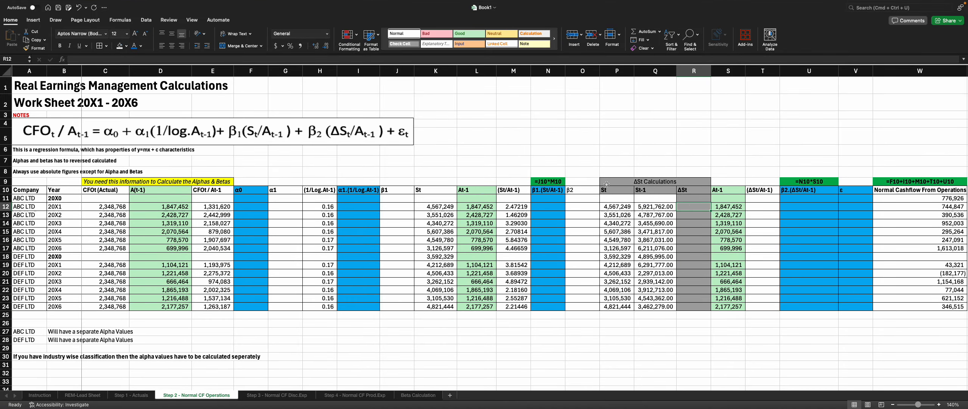
{"action": "left_click", "coordinate": [611, 152]}
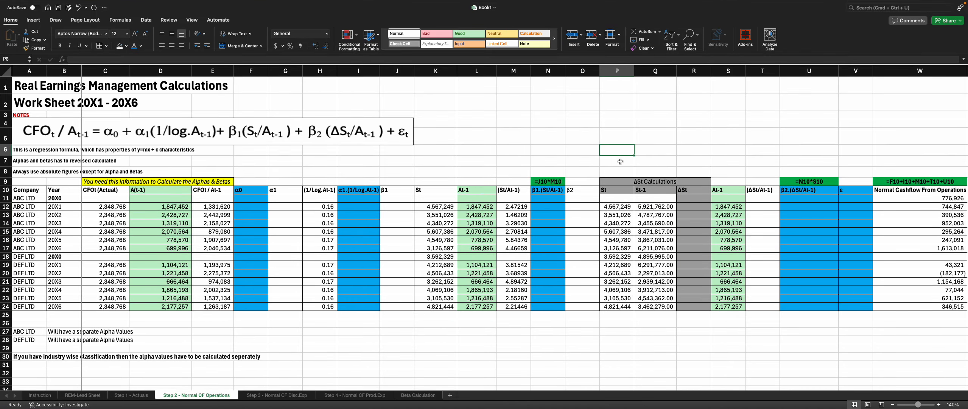
{"action": "type", "text": "200"}
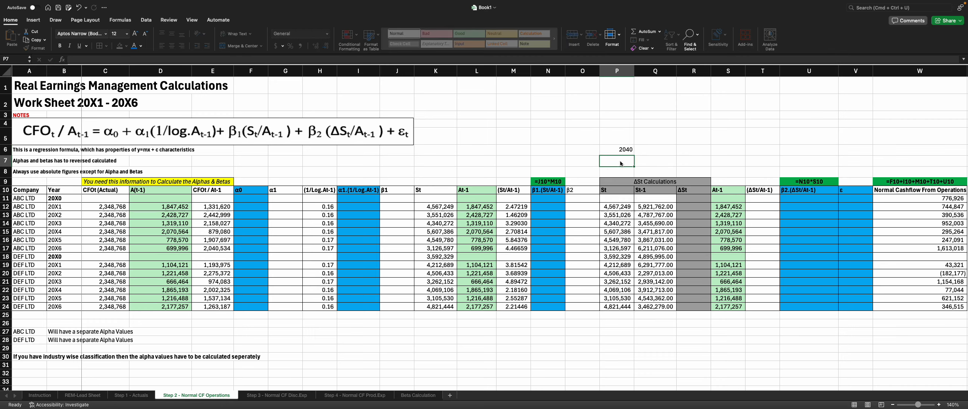
{"action": "key", "text": "Up"}
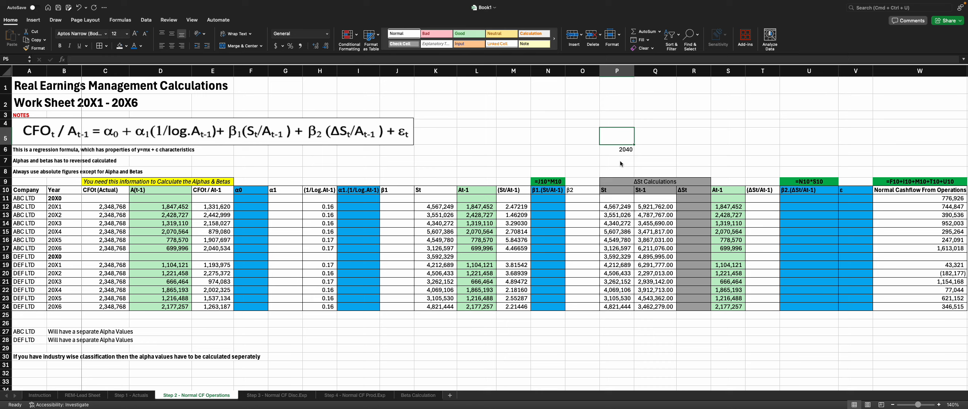
{"action": "type", "text": "2039"}
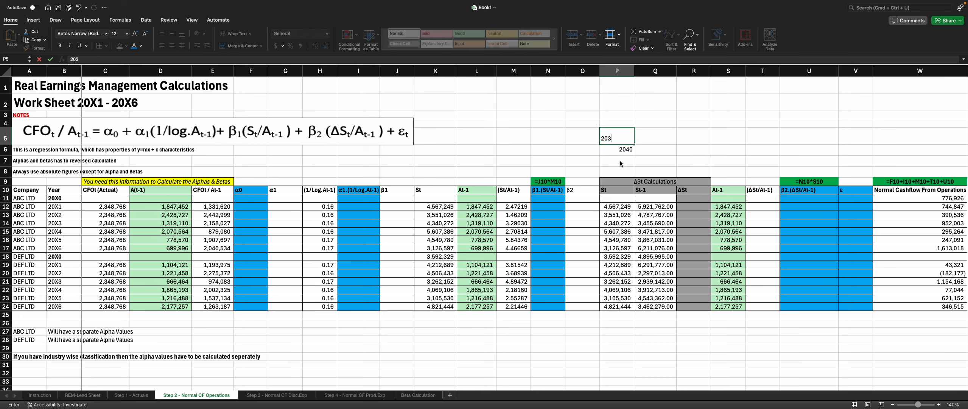
{"action": "key", "text": "Down"}
{"action": "key", "text": "Down"}
{"action": "key", "text": "Down"}
{"action": "key", "text": "Down"}
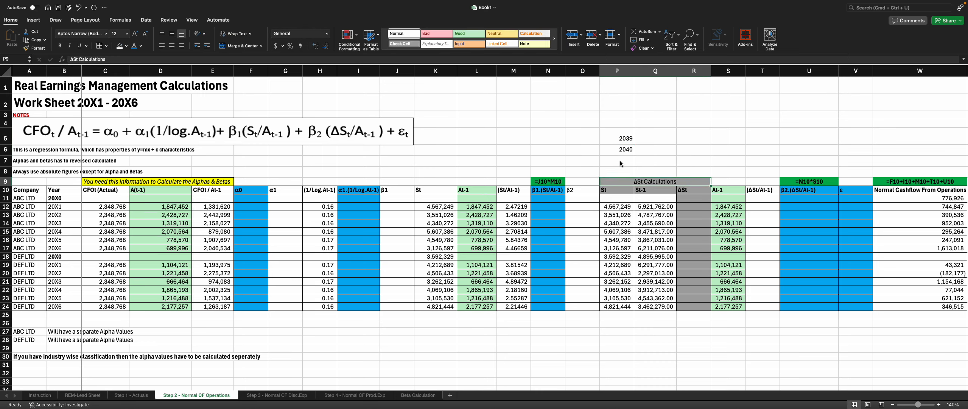
{"action": "key", "text": "Up"}
{"action": "key", "text": "Up"}
{"action": "key", "text": "Up"}
{"action": "key", "text": "shift+Up"}
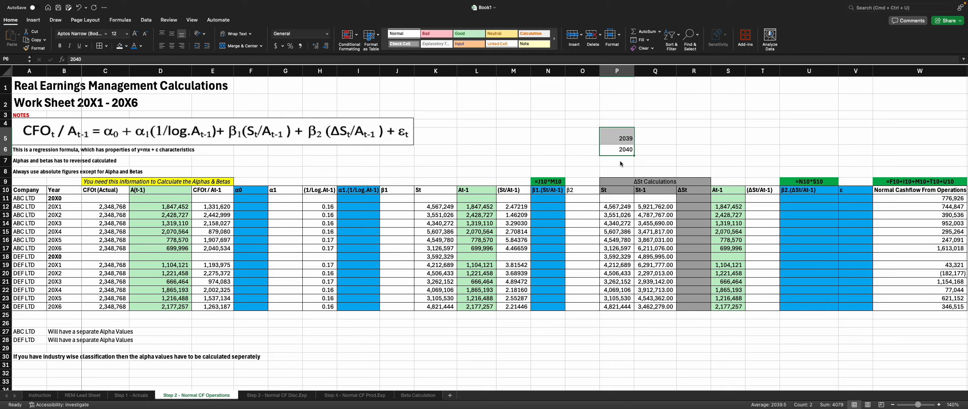
{"action": "key", "text": "Delete"}
Step: Enter =ABS(P12-Q12) in R12 to compute ΔSt as the absolute change in sales
{"action": "left_click", "coordinate": [694, 206]}
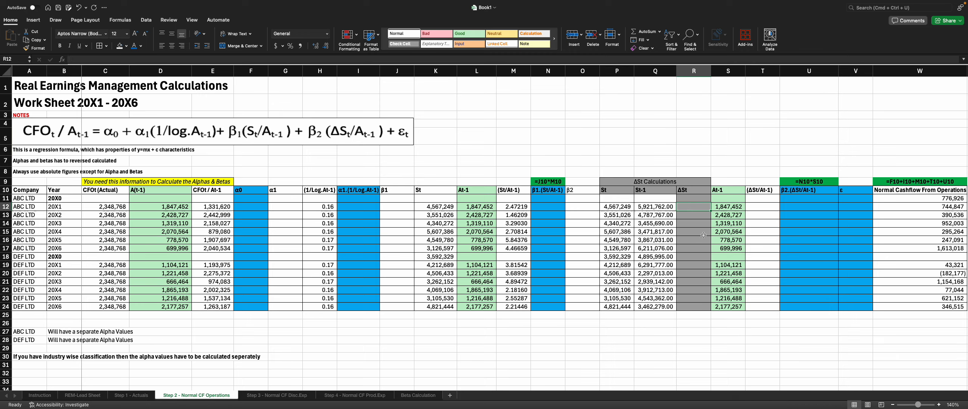
{"action": "type", "text": "="}
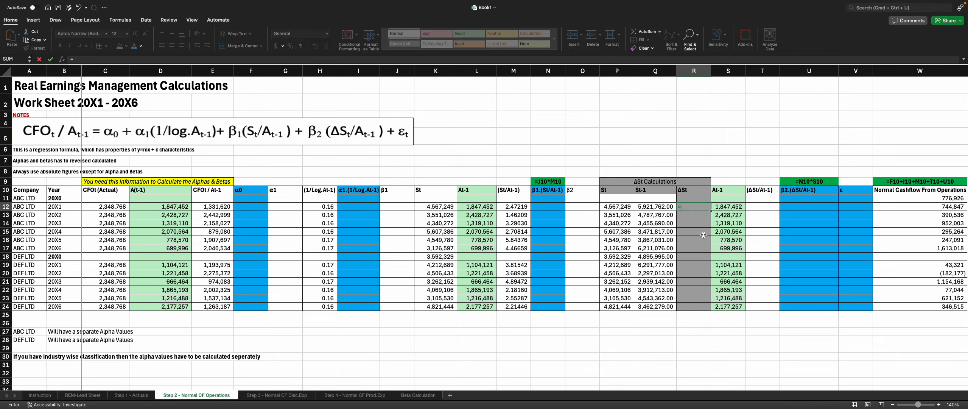
{"action": "key", "text": "Left"}
{"action": "key", "text": "Left"}
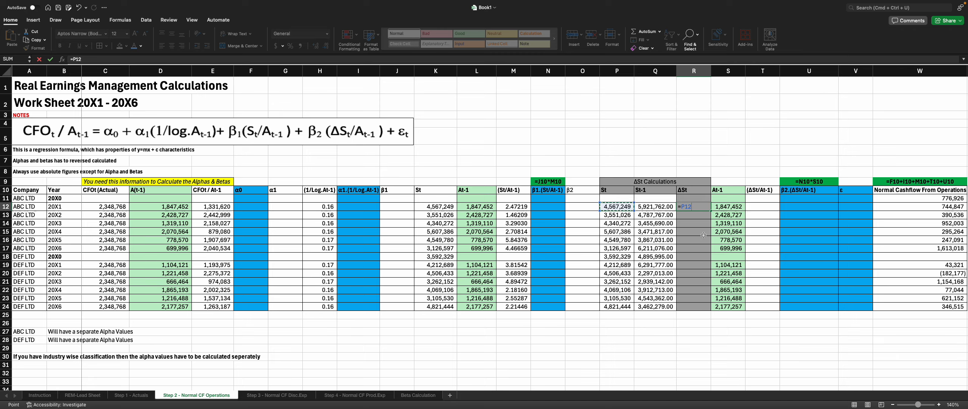
{"action": "type", "text": "-"}
{"action": "key", "text": "Left"}
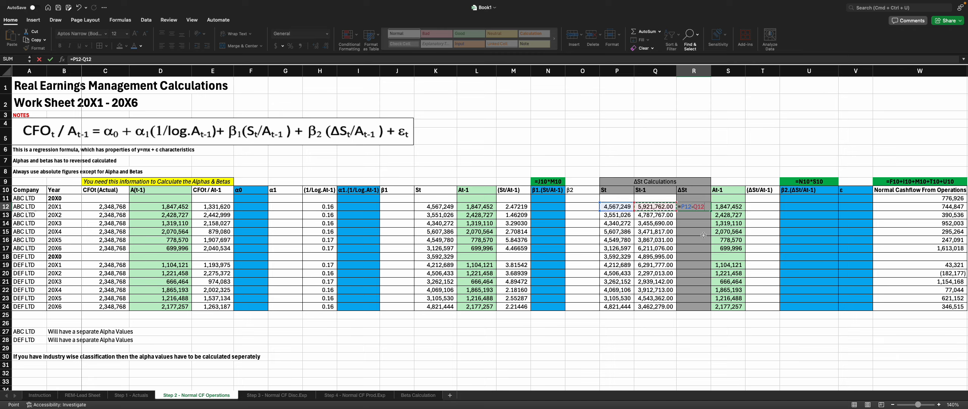
{"action": "left_click", "coordinate": [682, 205]}
{"action": "type", "text": "AbS"}
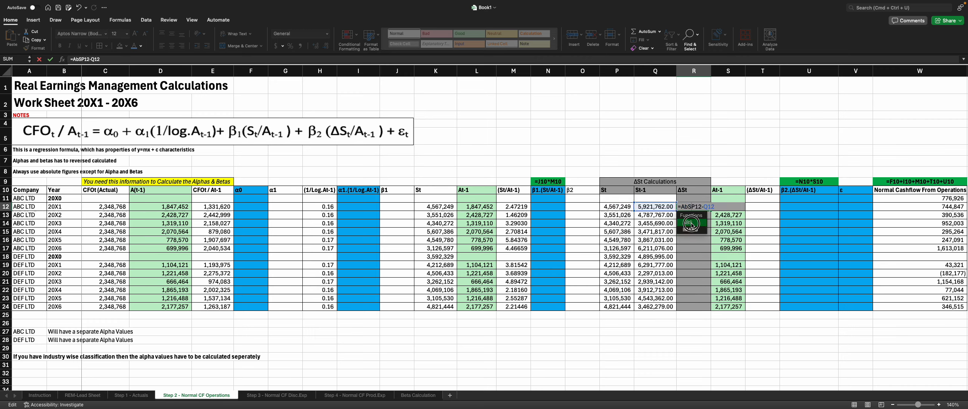
{"action": "double_click", "coordinate": [692, 224]}
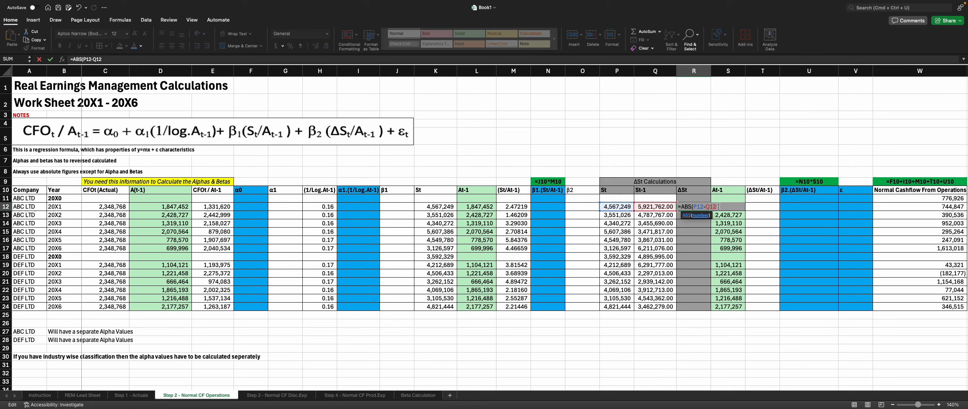
{"action": "type", "text": ")"}
{"action": "key", "text": "ctrl+Return"}
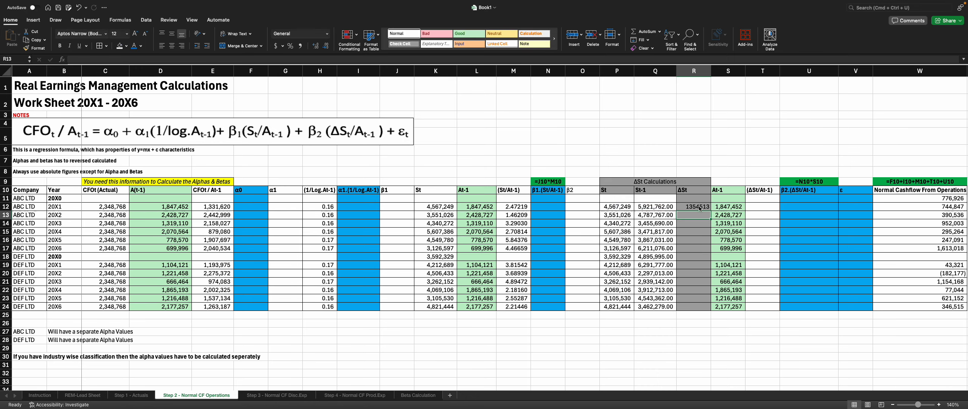
Step: Fill the ΔSt formula down to R24 and clear the St, St-1 and ΔSt entries in the 20X0 row 18
{"action": "mouse_move", "coordinate": [713, 212]}
{"action": "left_mouse_down"}
{"action": "mouse_move", "coordinate": [711, 303]}
{"action": "mouse_move", "coordinate": [707, 212]}
{"action": "left_mouse_up"}
{"action": "left_click", "coordinate": [706, 208]}
{"action": "double_click", "coordinate": [710, 210]}
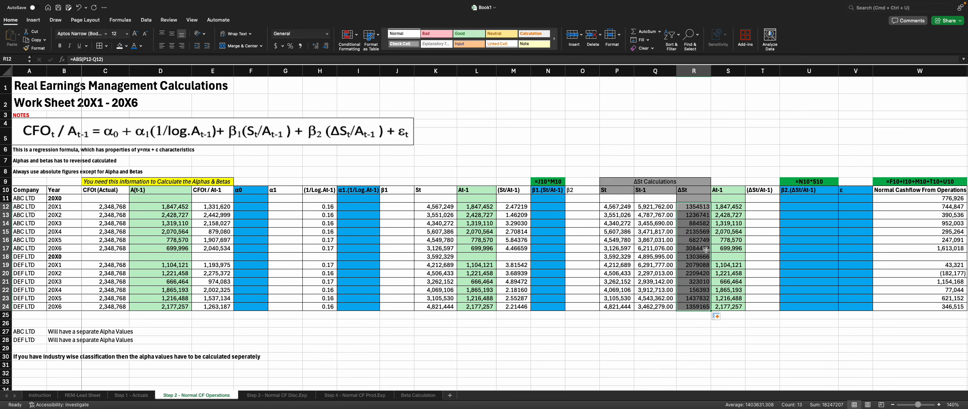
{"action": "left_click_drag", "start_coordinate": [617, 256], "coordinate": [688, 256]}
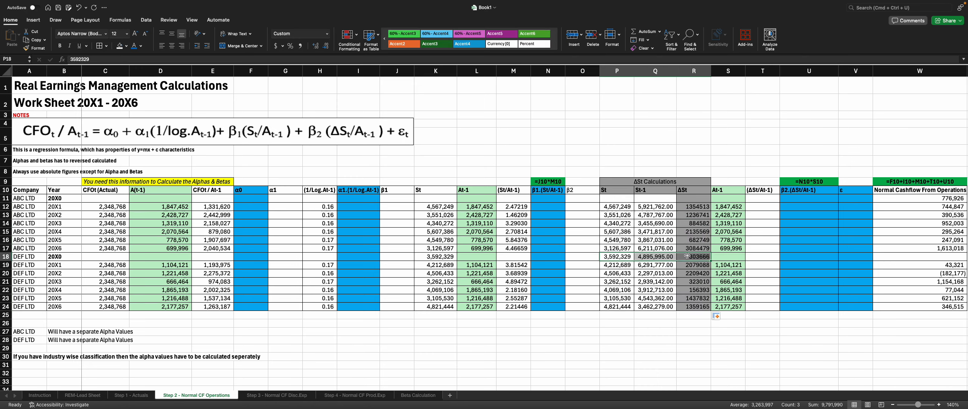
{"action": "key", "text": "Delete"}
Step: Apply comma style to the ΔSt column and remove decimal places from the St-1 and ΔSt values
{"action": "left_click_drag", "start_coordinate": [697, 210], "coordinate": [698, 307]}
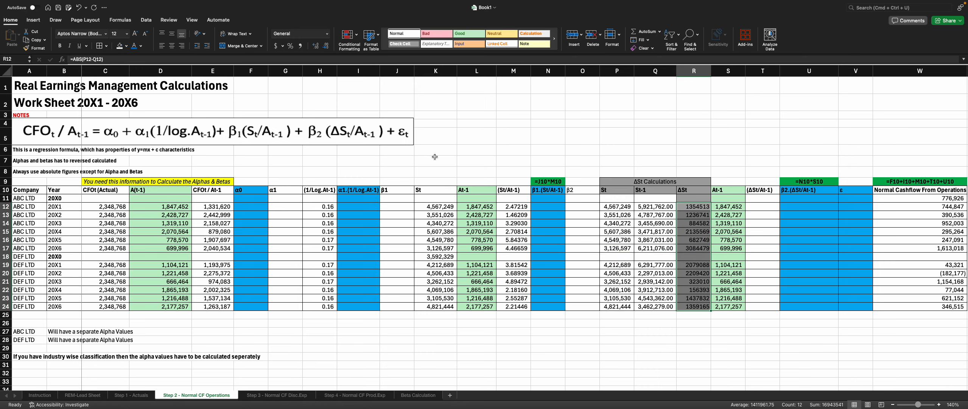
{"action": "left_click", "coordinate": [302, 46]}
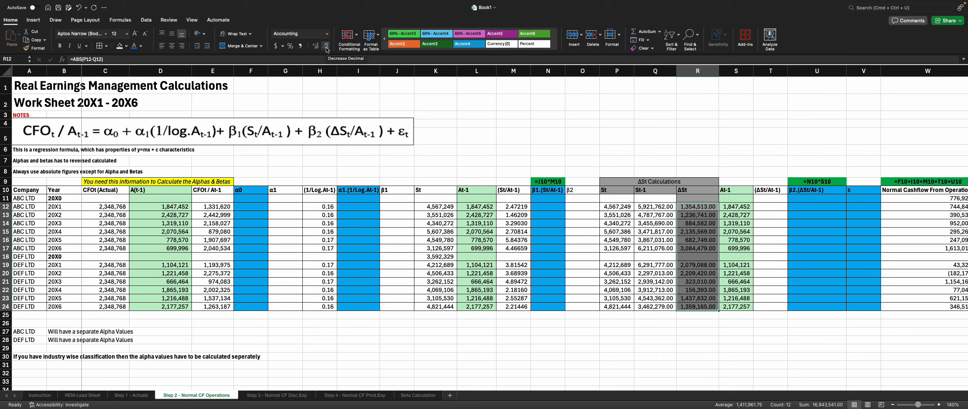
{"action": "left_click_drag", "start_coordinate": [658, 207], "coordinate": [698, 308]}
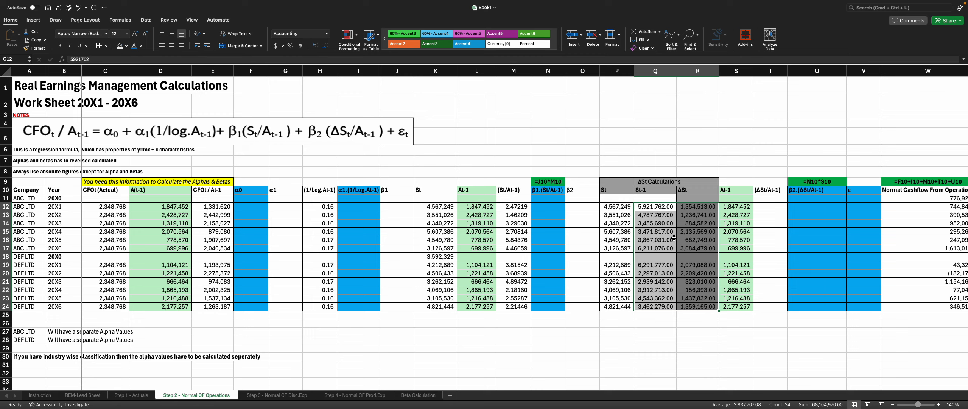
{"action": "left_click", "coordinate": [326, 46]}
{"action": "left_click", "coordinate": [326, 45]}
{"action": "left_click", "coordinate": [762, 249]}
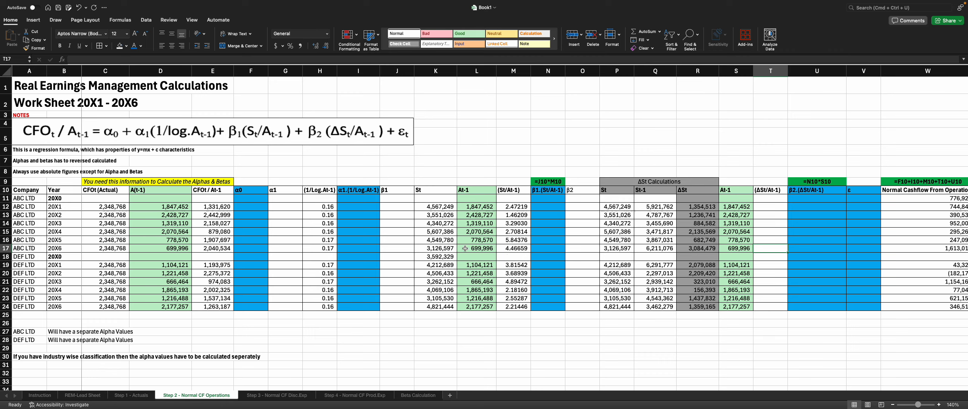
Step: Increase the decimal places of the 1/log.At-1 values in H12:H24 to five
{"action": "left_click_drag", "start_coordinate": [324, 206], "coordinate": [318, 305]}
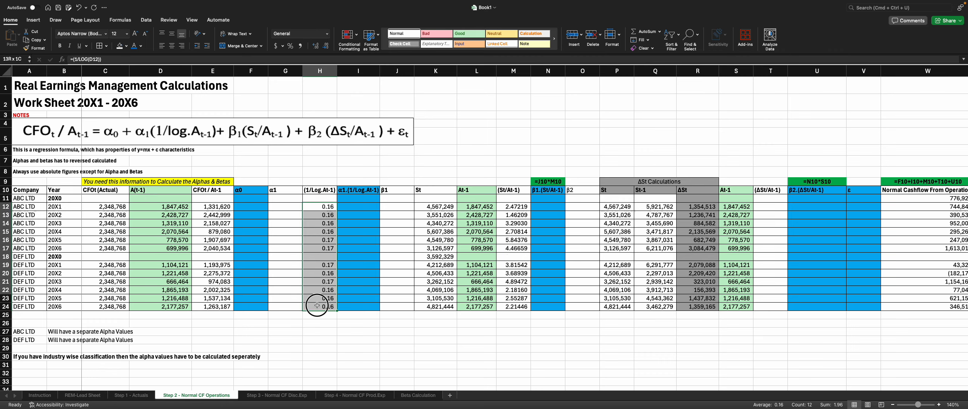
{"action": "left_click", "coordinate": [318, 45]}
{"action": "left_click", "coordinate": [318, 46]}
{"action": "left_click", "coordinate": [317, 46]}
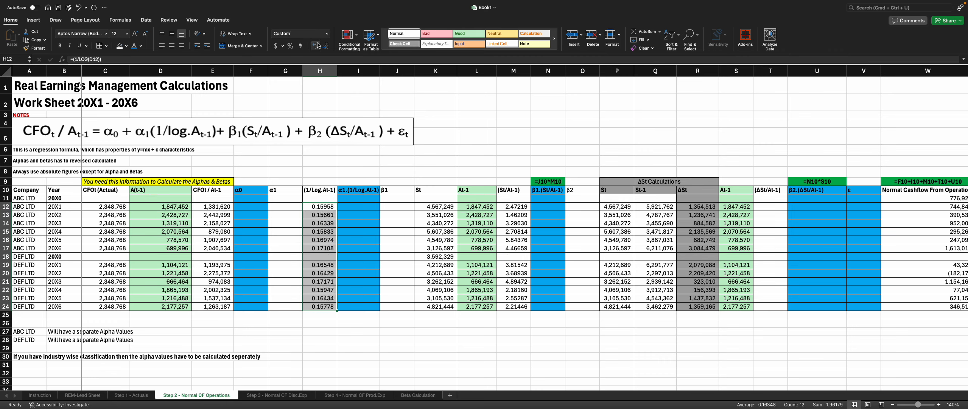
Step: Enter =R12/S12 in T12 to calculate ΔSt/At-1 for the first company-year
{"action": "left_click", "coordinate": [680, 275]}
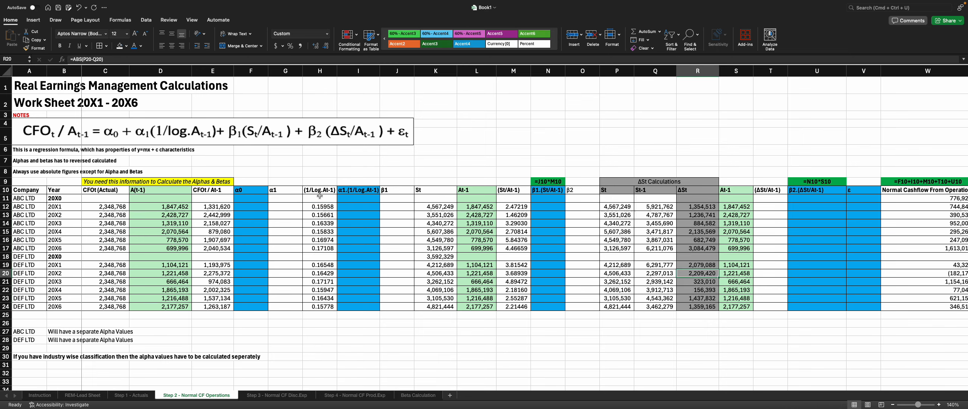
{"action": "left_click", "coordinate": [767, 206]}
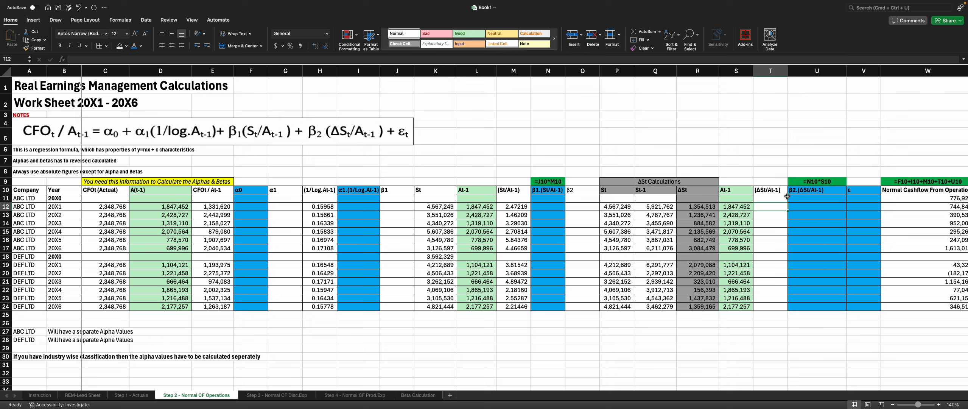
{"action": "left_click", "coordinate": [740, 206]}
{"action": "left_click_drag", "start_coordinate": [740, 206], "coordinate": [737, 298]}
{"action": "left_click_drag", "start_coordinate": [712, 208], "coordinate": [707, 307]}
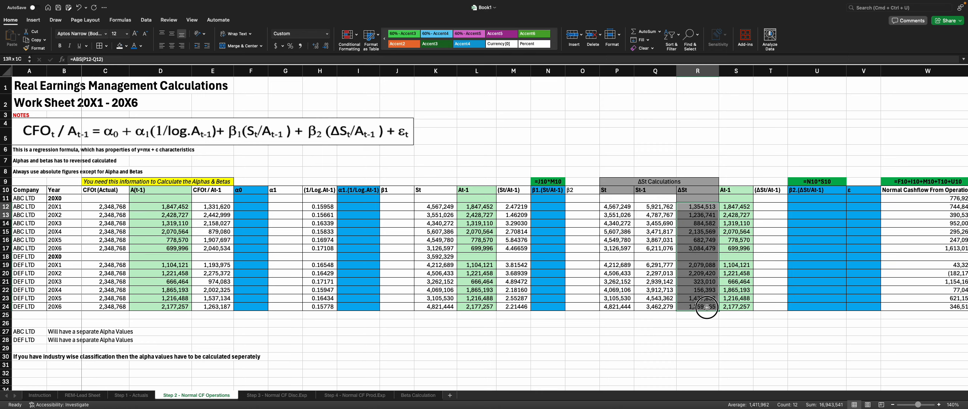
{"action": "left_click", "coordinate": [771, 206]}
{"action": "type", "text": "="}
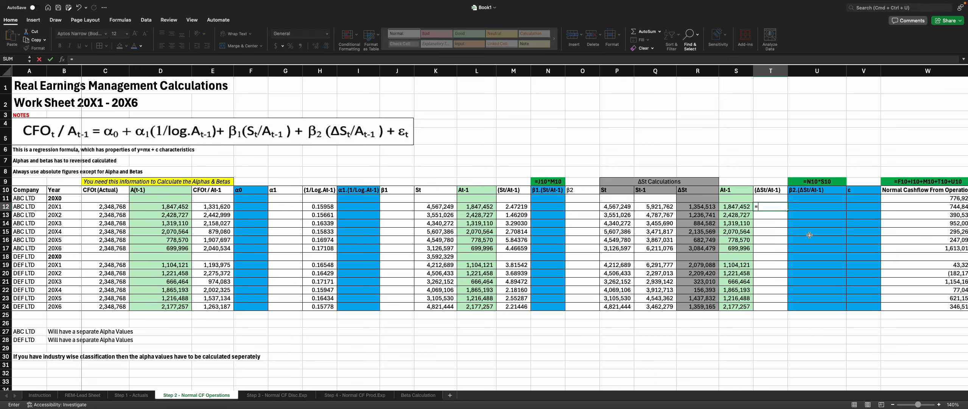
{"action": "type", "text": "R12/S12"}
{"action": "key", "text": "Return"}
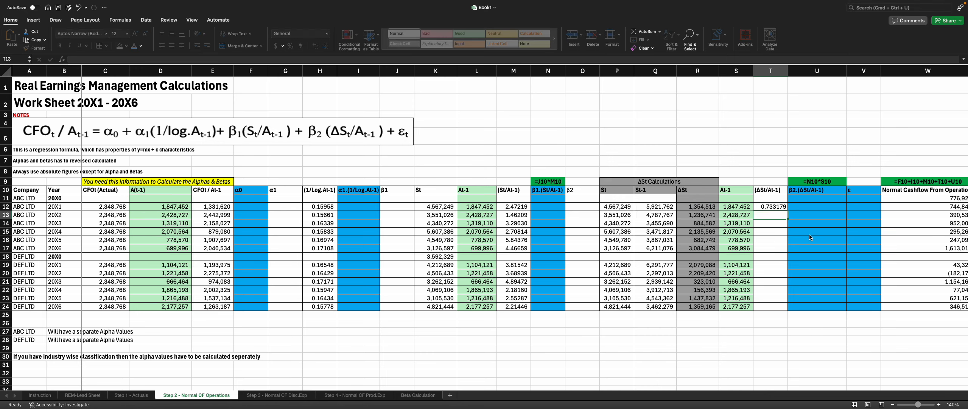
{"action": "left_click", "coordinate": [768, 207]}
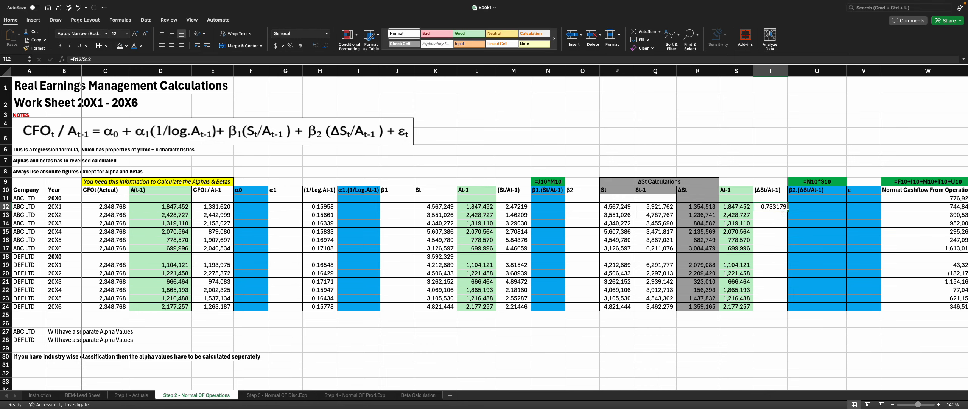
Step: Fill the ΔSt/At-1 formula down to T24 and clear the entry in the DEF LTD 20X0 row 18
{"action": "left_click_drag", "start_coordinate": [788, 211], "coordinate": [778, 307]}
{"action": "left_click", "coordinate": [773, 258]}
{"action": "key", "text": "Delete"}
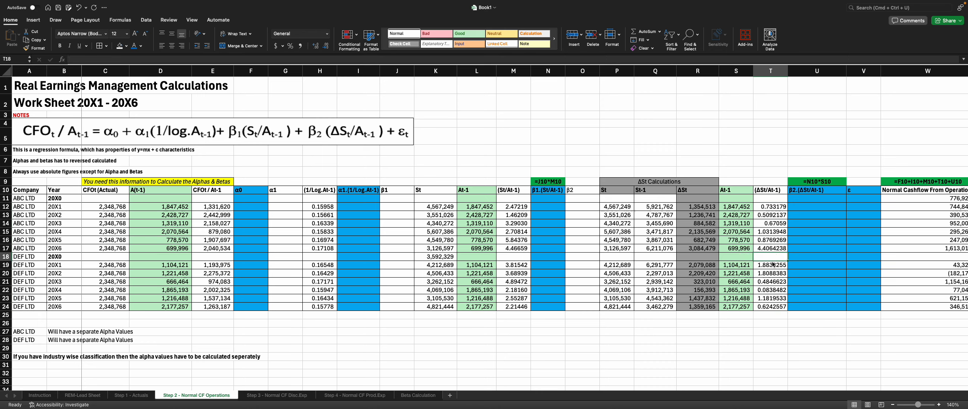
Step: Change the β2 column header formula in U9 to =O10*T10
{"action": "key", "text": "Left"}
{"action": "key", "text": "Left"}
{"action": "key", "text": "Right"}
{"action": "key", "text": "Right"}
{"action": "key", "text": "Right"}
{"action": "key", "text": "Right"}
{"action": "key", "text": "Right"}
{"action": "key", "text": "Right"}
{"action": "key", "text": "Right"}
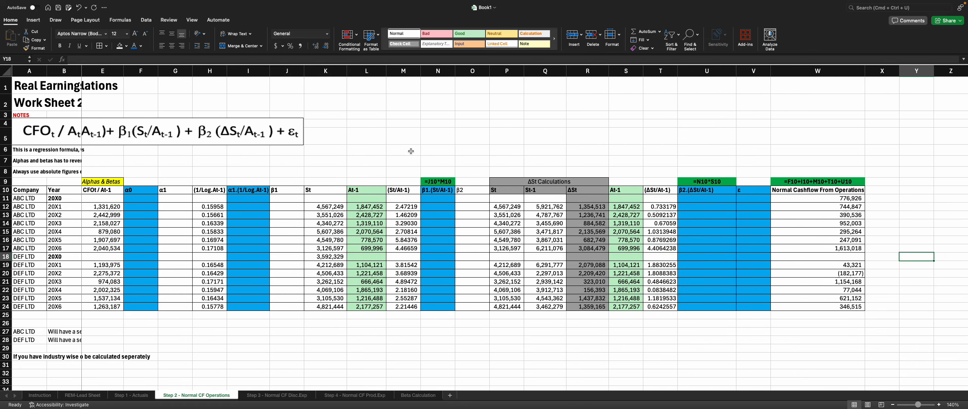
{"action": "left_click", "coordinate": [711, 181]}
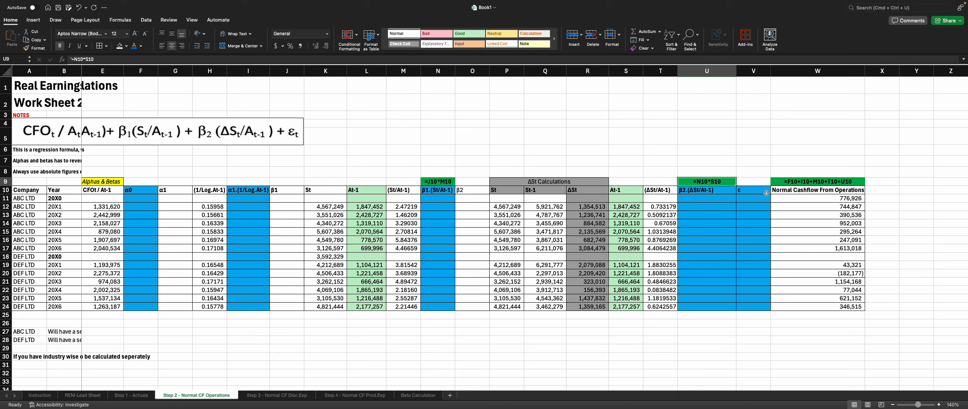
{"action": "double_click", "coordinate": [701, 181]}
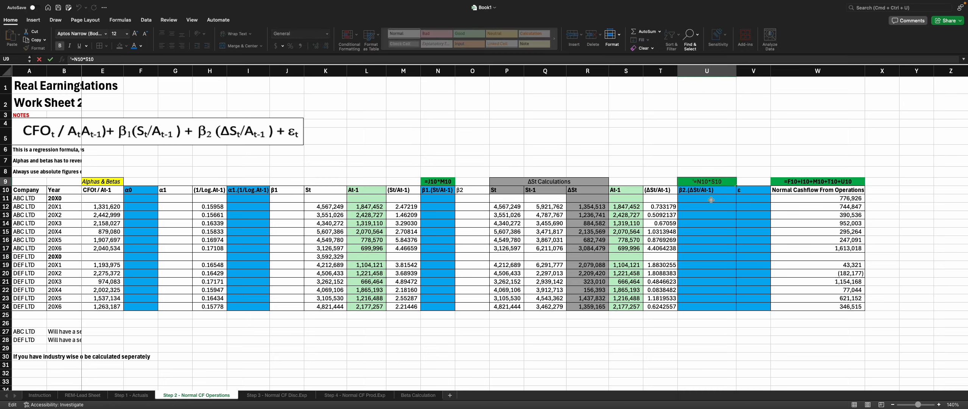
{"action": "key", "text": "BackSpace"}
{"action": "type", "text": "O"}
{"action": "key", "text": "BackSpace"}
{"action": "type", "text": "T"}
{"action": "key", "text": "Return"}
{"action": "key", "text": "Return"}
{"action": "key", "text": "Return"}
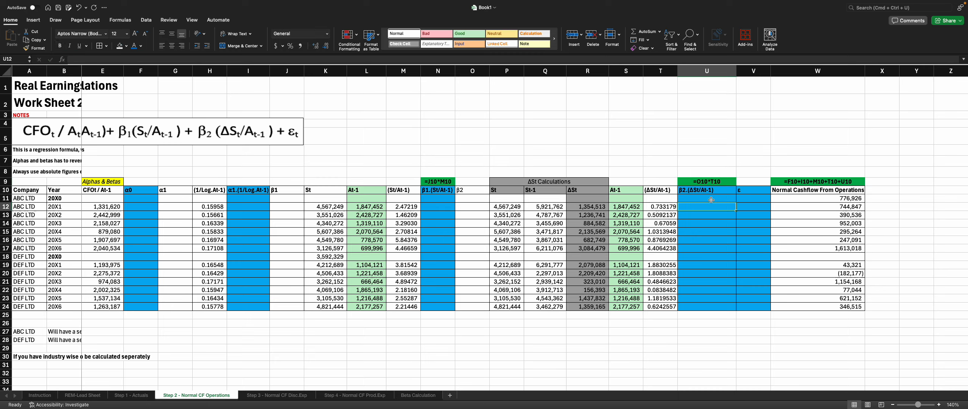
Step: Try entering =O12*T12 in U12 for the first company-year, then delete it
{"action": "type", "text": "="}
{"action": "key", "text": "Left"}
{"action": "key", "text": "Left"}
{"action": "key", "text": "Left"}
{"action": "key", "text": "Left"}
{"action": "key", "text": "Left"}
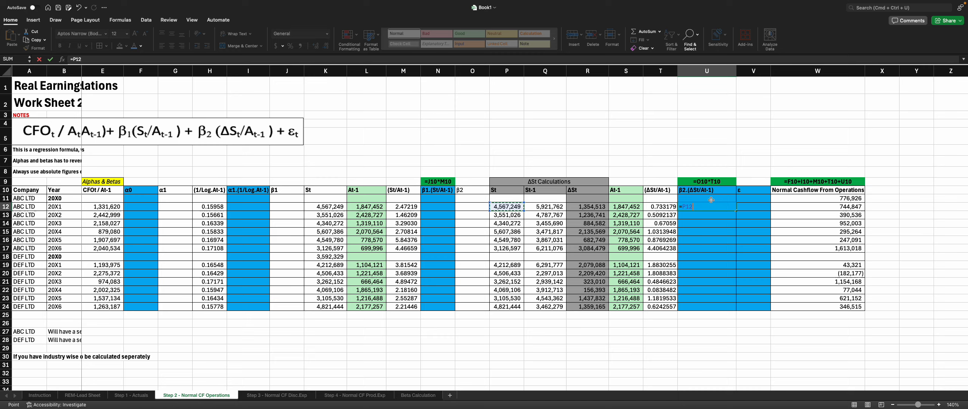
{"action": "key", "text": "Left"}
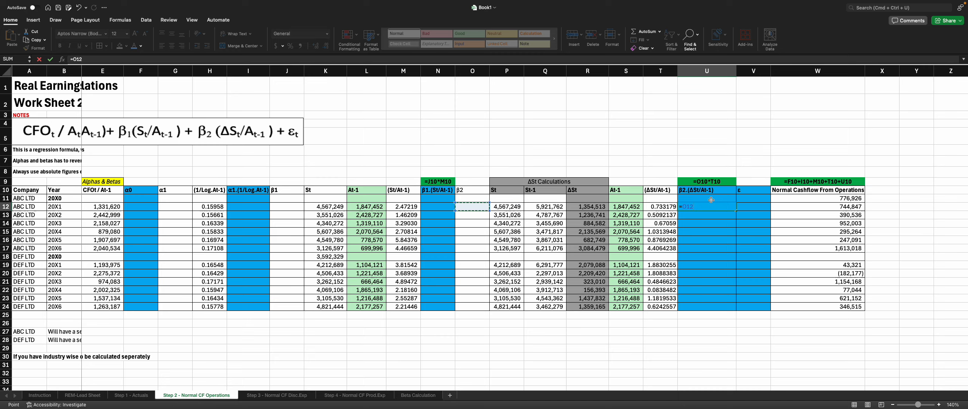
{"action": "type", "text": "*"}
{"action": "key", "text": "Left"}
{"action": "key", "text": "Left"}
{"action": "key", "text": "Right"}
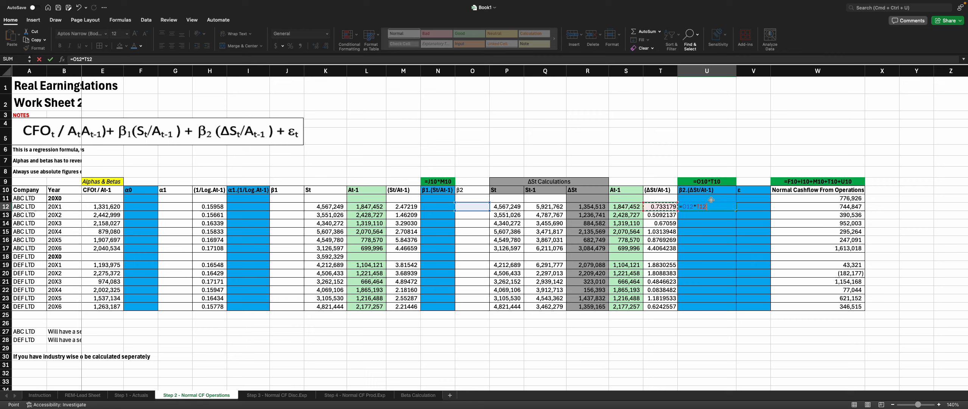
{"action": "key", "text": "ctrl+Return"}
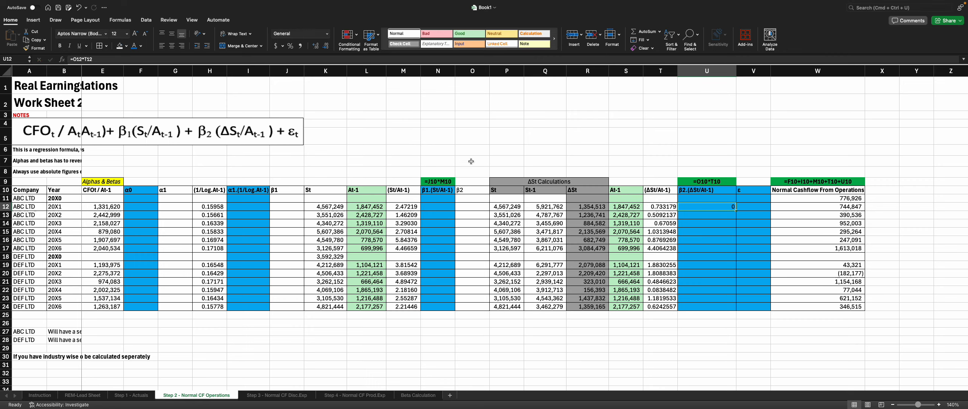
{"action": "key", "text": "Delete"}
Step: Review the ABC LTD company-year rows and the regression input columns
{"action": "key", "text": "Left"}
{"action": "key", "text": "Left"}
{"action": "key", "text": "Left"}
{"action": "key", "text": "Left"}
{"action": "key", "text": "Left"}
{"action": "key", "text": "Left"}
{"action": "key", "text": "Left"}
{"action": "key", "text": "Left"}
{"action": "key", "text": "Left"}
{"action": "key", "text": "Left"}
{"action": "key", "text": "Left"}
{"action": "key", "text": "Left"}
{"action": "key", "text": "Left"}
{"action": "key", "text": "Left"}
{"action": "key", "text": "Left"}
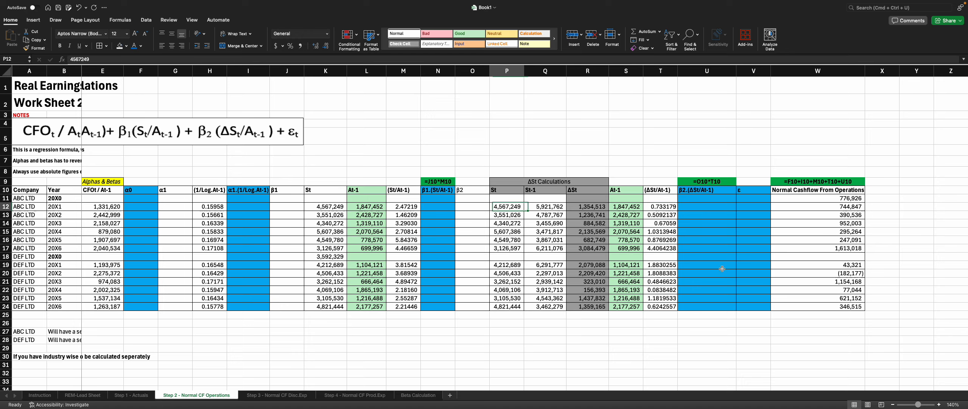
{"action": "key", "text": "Left"}
{"action": "key", "text": "Left"}
{"action": "key", "text": "Left"}
{"action": "key", "text": "Left"}
{"action": "key", "text": "Left"}
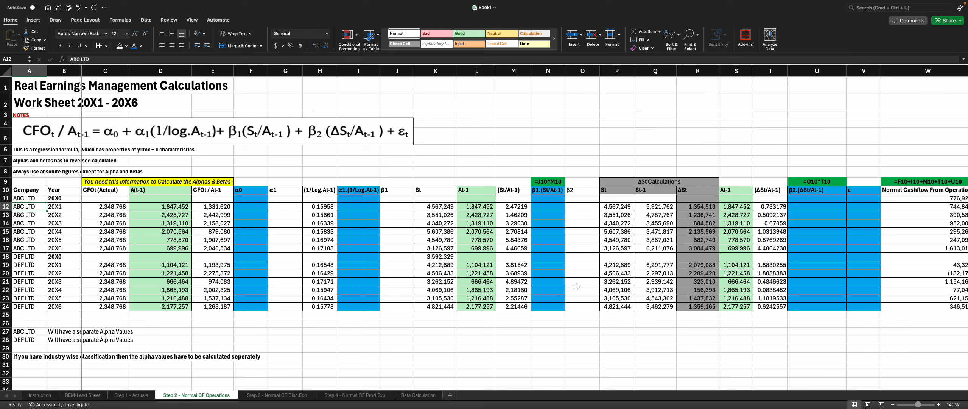
{"action": "left_click", "coordinate": [356, 207]}
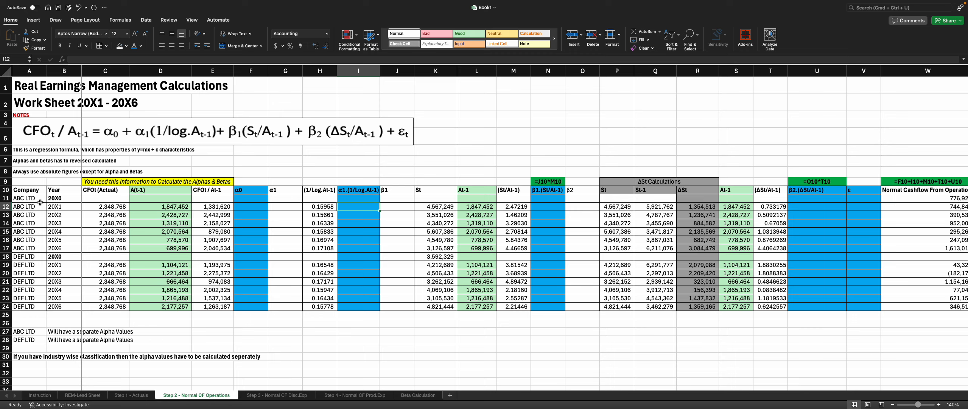
{"action": "left_click_drag", "start_coordinate": [23, 199], "coordinate": [27, 248]}
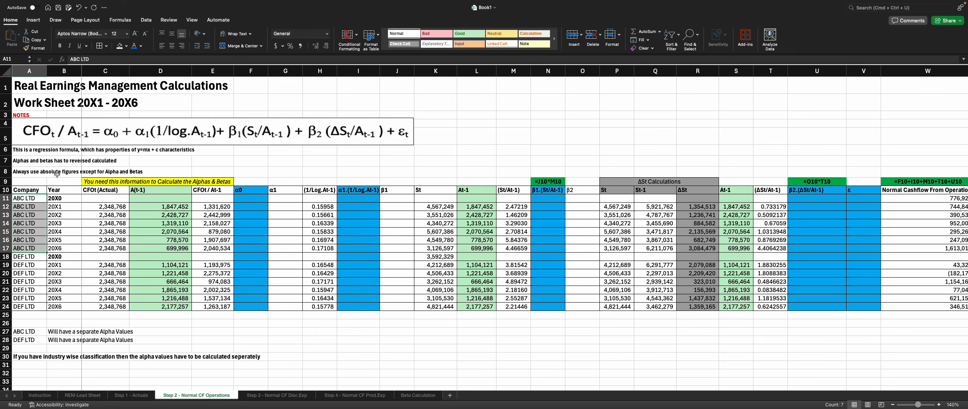
{"action": "left_click", "coordinate": [53, 247]}
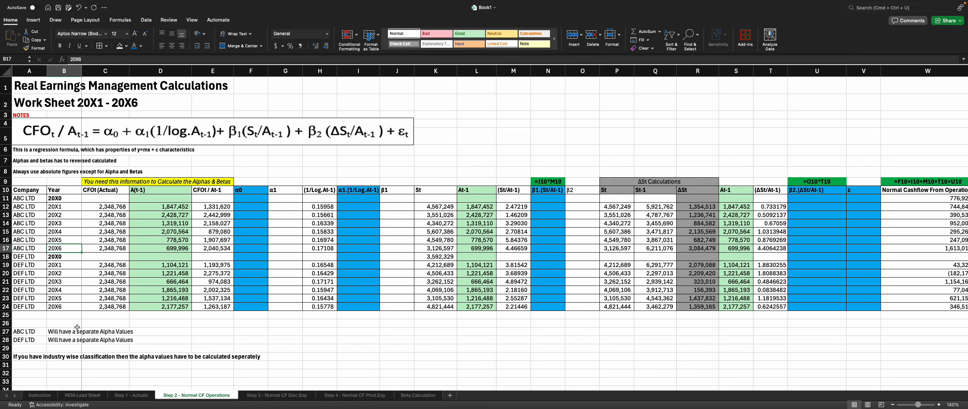
Step: Label the alpha notes with "Food Industry" for ABC LTD in E27 and "Retail Industry" for DEF LTD in E28
{"action": "left_click", "coordinate": [28, 331]}
{"action": "left_click", "coordinate": [8, 331]}
{"action": "left_click", "coordinate": [215, 332]}
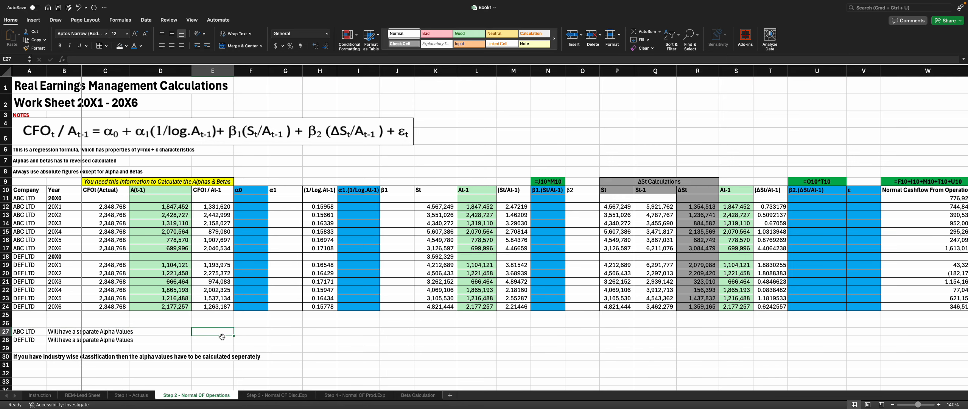
{"action": "type", "text": "Food Induc"}
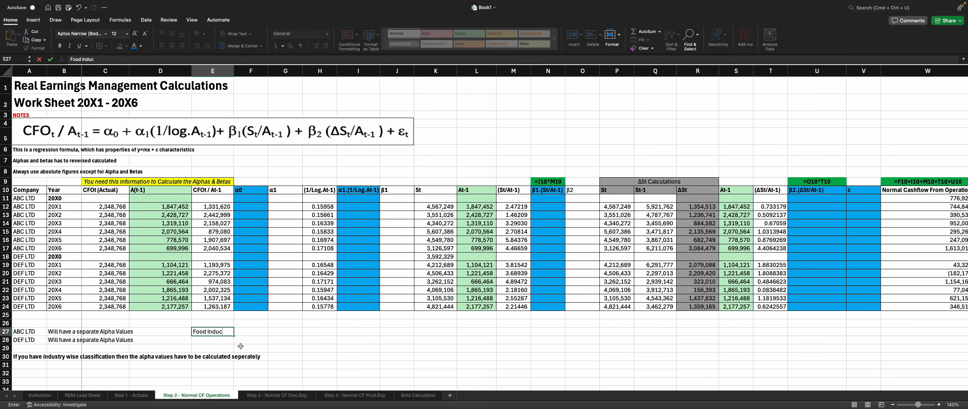
{"action": "key", "text": "BackSpace"}
{"action": "key", "text": "BackSpace"}
{"action": "type", "text": "ustry"}
{"action": "key", "text": "Return"}
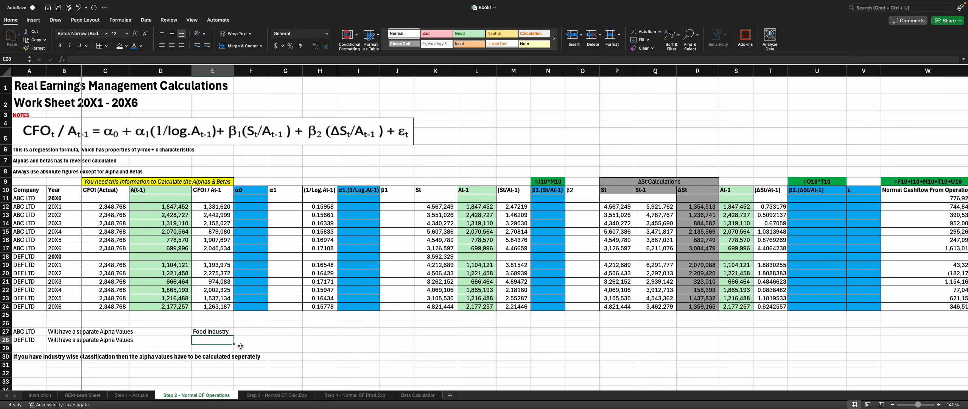
{"action": "type", "text": "Retail I"}
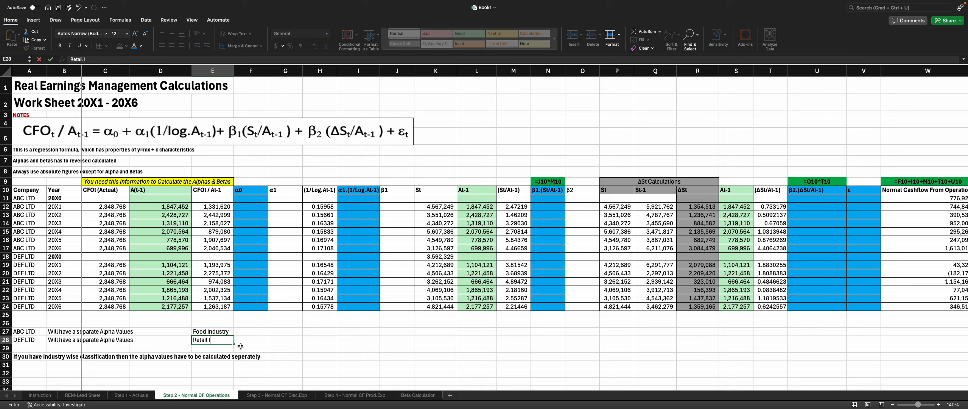
{"action": "type", "text": "ndustry"}
{"action": "key", "text": "Return"}
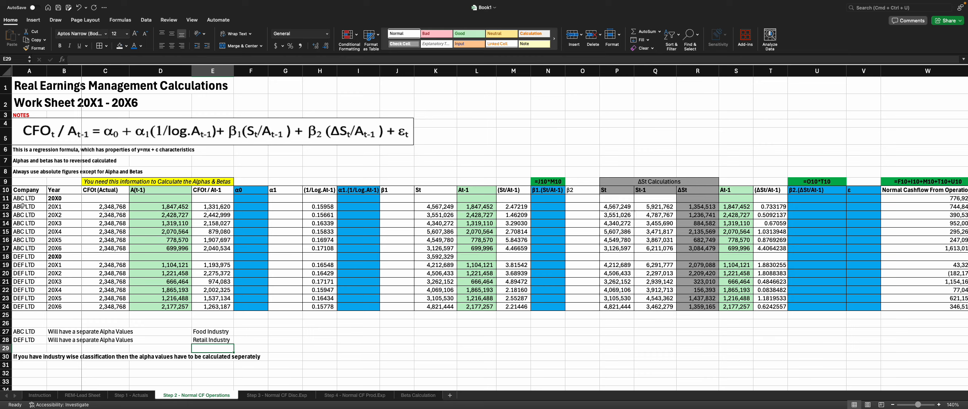
Step: Select and compare the ABC LTD and DEF LTD row ranges in the company and α0 columns
{"action": "left_click_drag", "start_coordinate": [25, 198], "coordinate": [59, 249]}
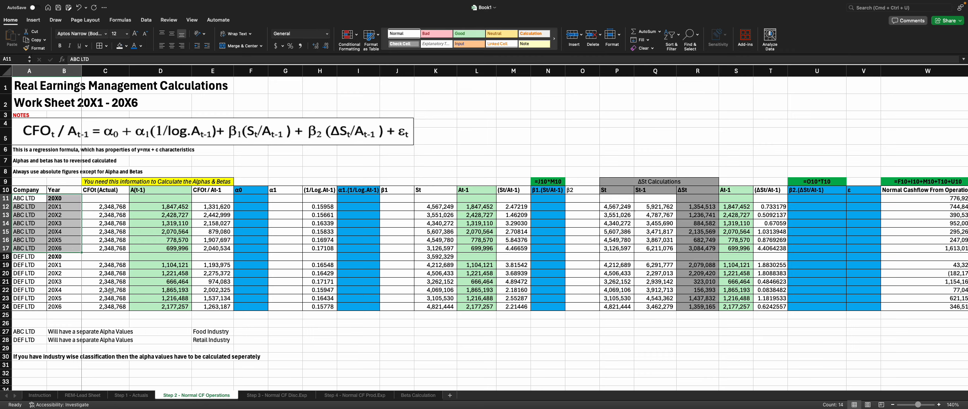
{"action": "left_click", "coordinate": [214, 325]}
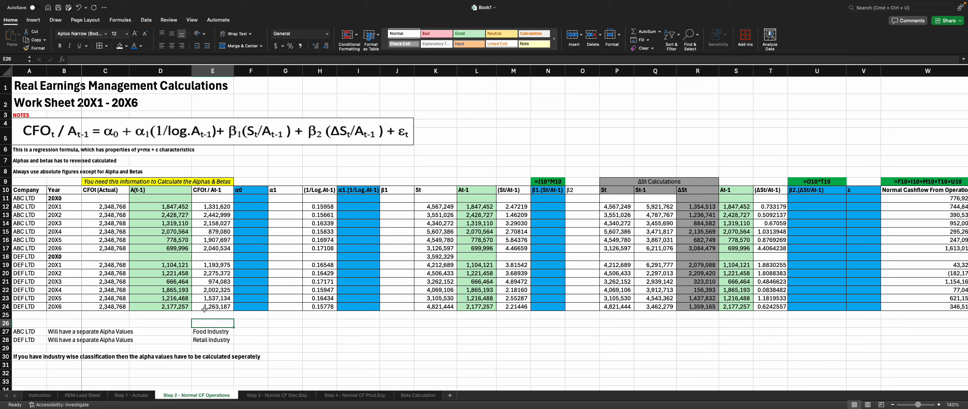
{"action": "left_click_drag", "start_coordinate": [21, 198], "coordinate": [20, 248]}
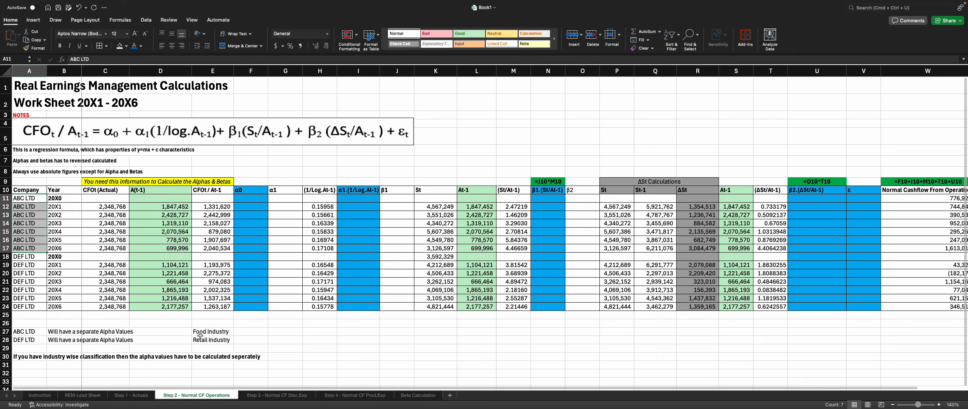
{"action": "left_click", "coordinate": [247, 201]}
{"action": "left_click_drag", "start_coordinate": [247, 201], "coordinate": [247, 248]}
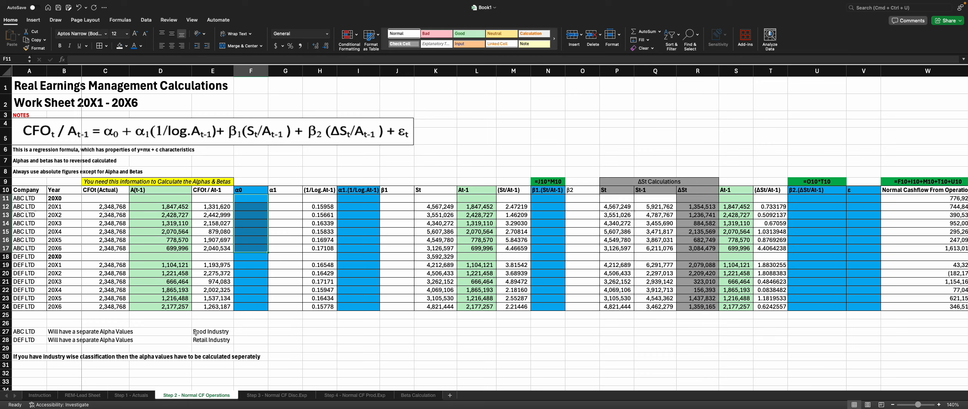
{"action": "left_click", "coordinate": [241, 225]}
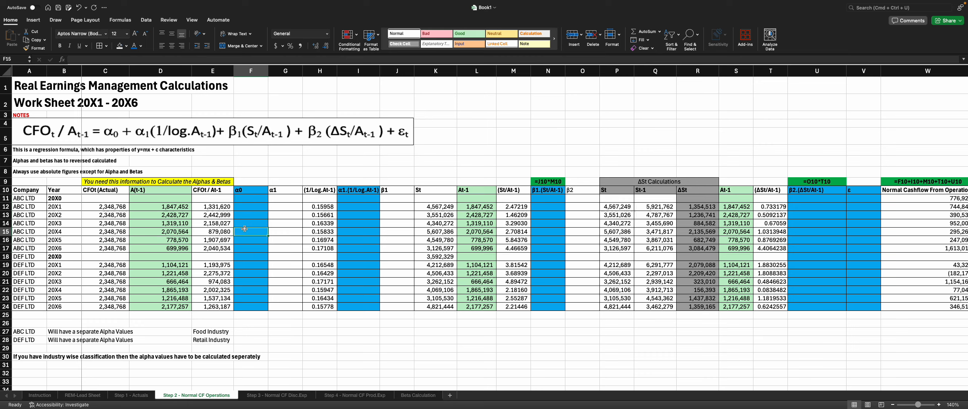
{"action": "left_click_drag", "start_coordinate": [248, 204], "coordinate": [247, 250]}
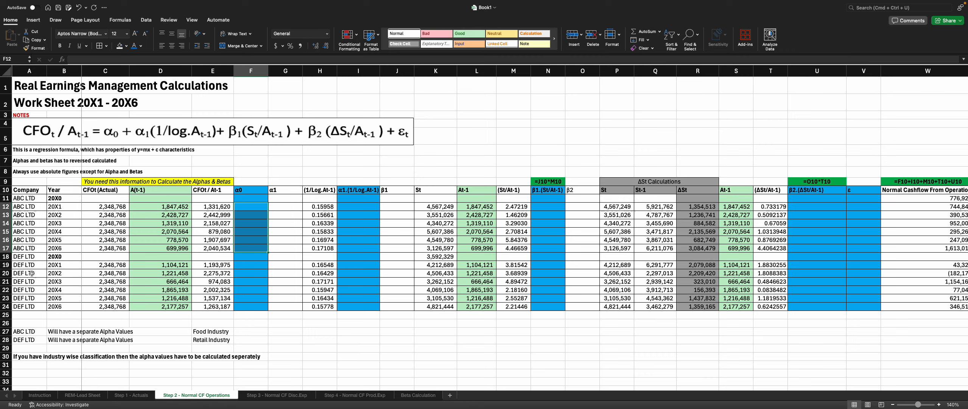
{"action": "left_click_drag", "start_coordinate": [30, 265], "coordinate": [31, 306]}
{"action": "left_click_drag", "start_coordinate": [250, 265], "coordinate": [253, 307]}
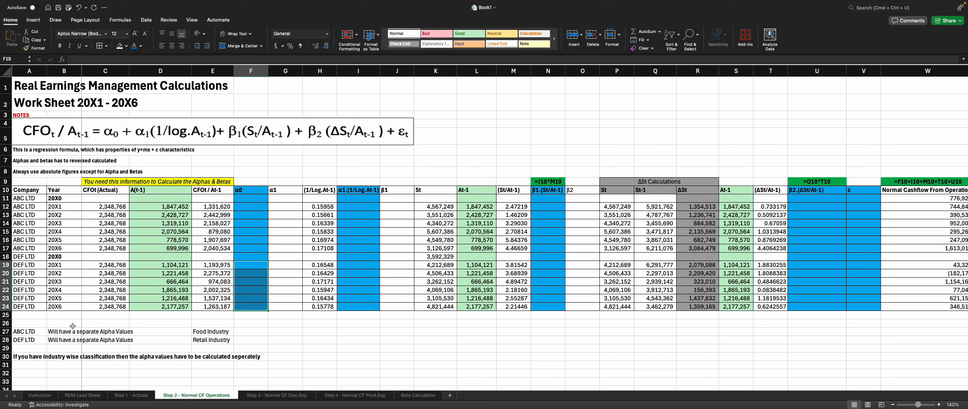
{"action": "left_click", "coordinate": [350, 264]}
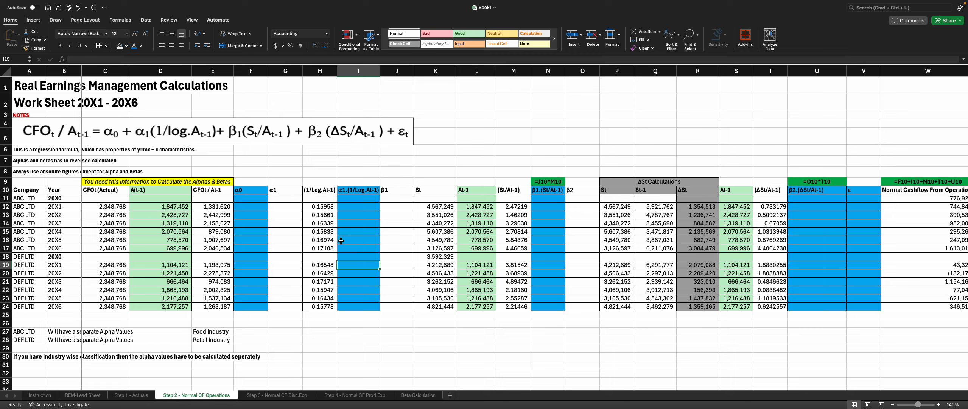
{"action": "left_click", "coordinate": [347, 215]}
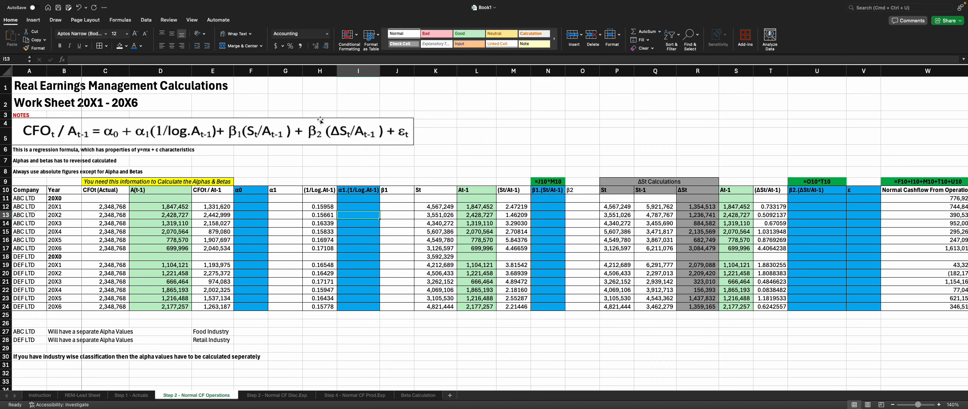
Step: Start a Regression analysis with Y range E12:E17 and X range H12:H17, ticking Residuals and Labels
{"action": "left_click", "coordinate": [147, 22]}
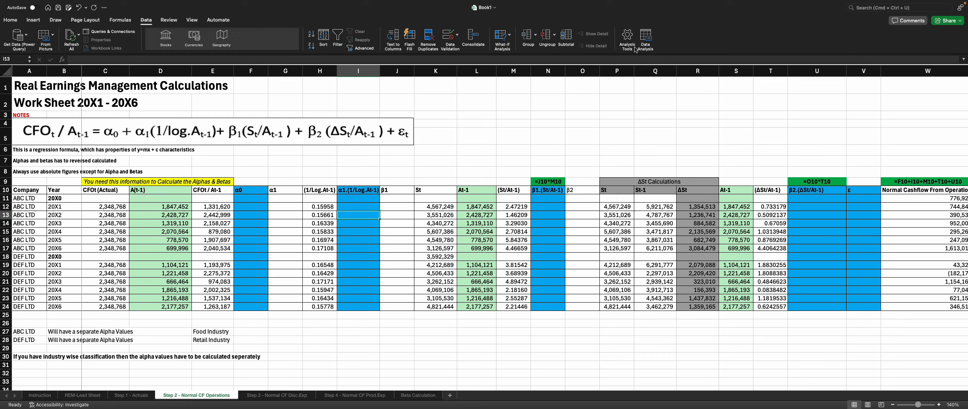
{"action": "left_click", "coordinate": [645, 38]}
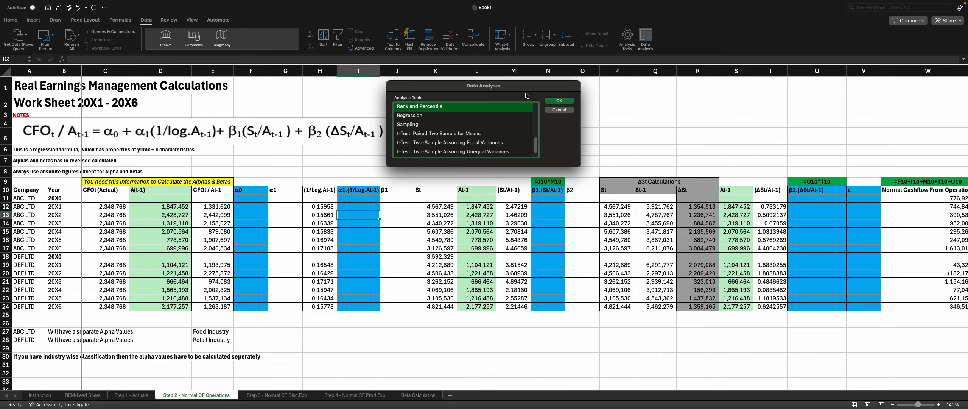
{"action": "left_click", "coordinate": [479, 115]}
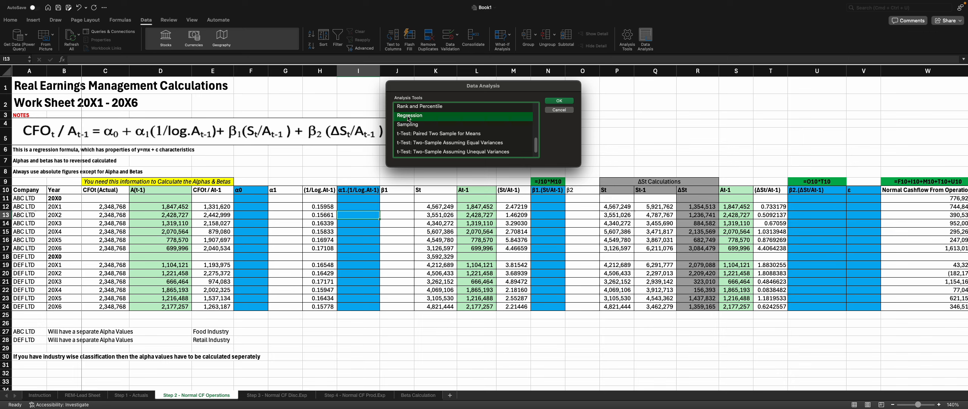
{"action": "left_click", "coordinate": [562, 100]}
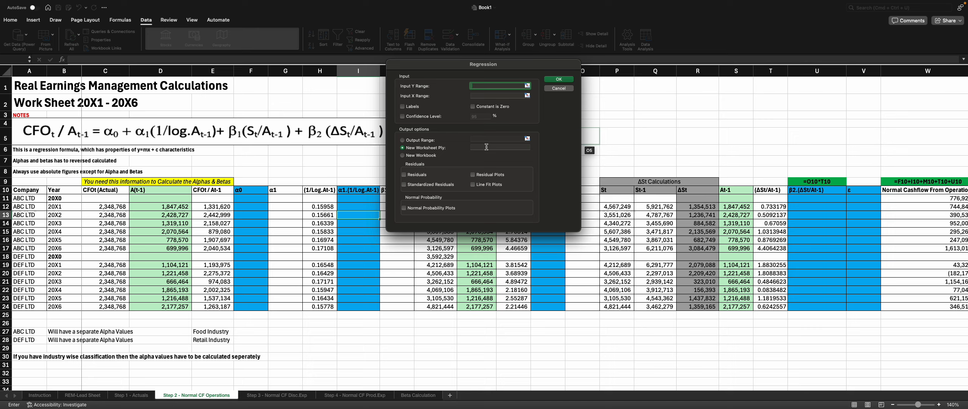
{"action": "left_click", "coordinate": [423, 178]}
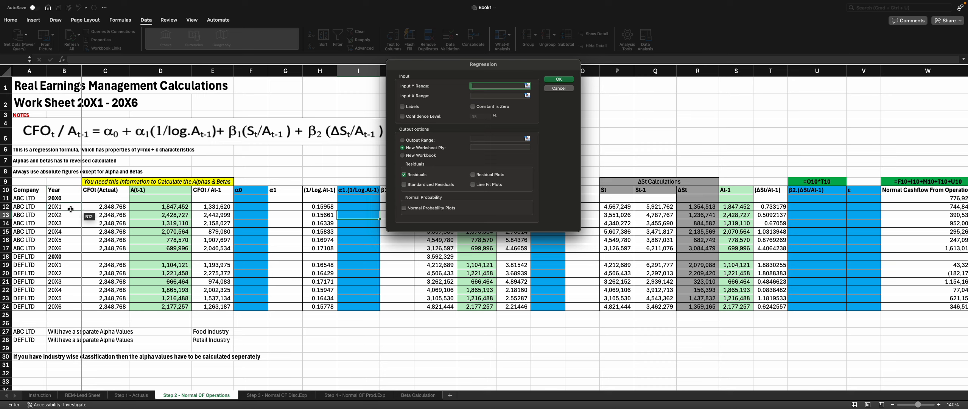
{"action": "left_click_drag", "start_coordinate": [218, 207], "coordinate": [220, 249]}
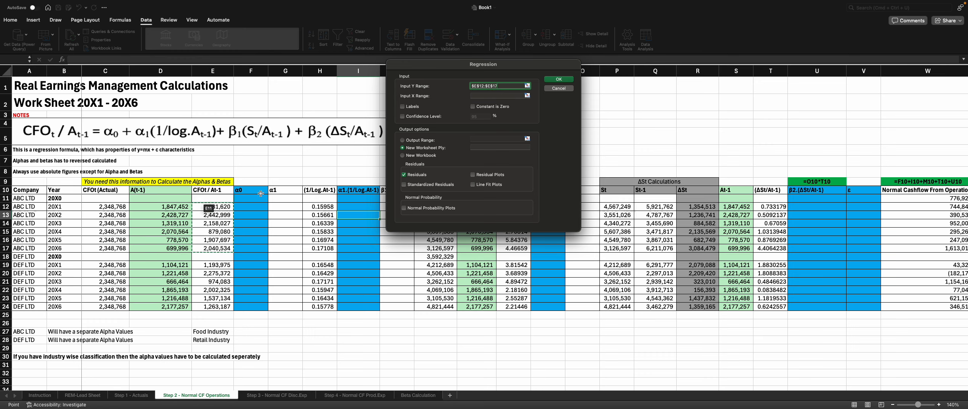
{"action": "left_click", "coordinate": [484, 96]}
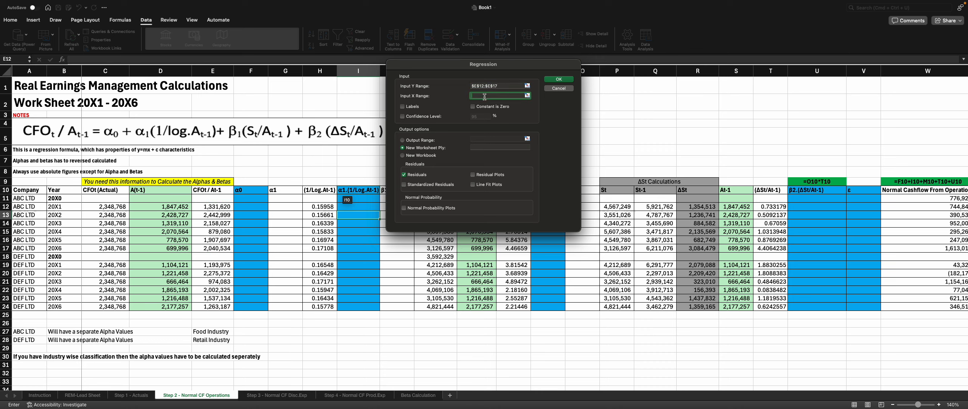
{"action": "left_click_drag", "start_coordinate": [314, 207], "coordinate": [314, 249]}
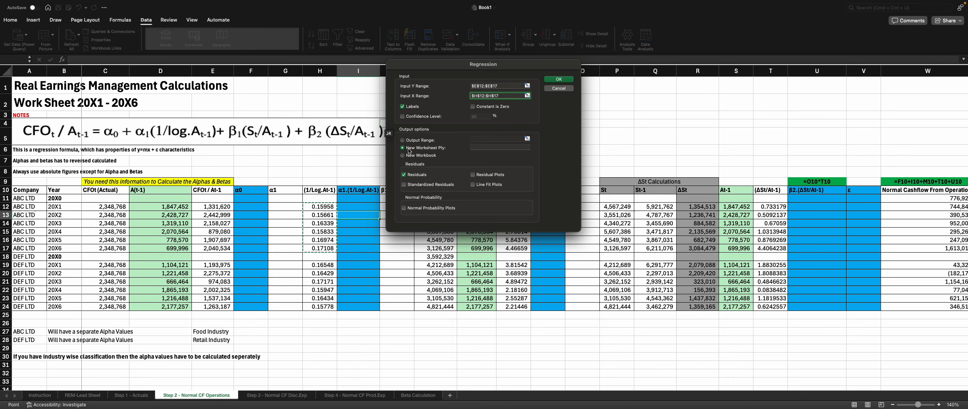
Step: Send the regression output to a new worksheet named alpha1 and run it
{"action": "left_click", "coordinate": [482, 148]}
{"action": "left_click", "coordinate": [428, 147]}
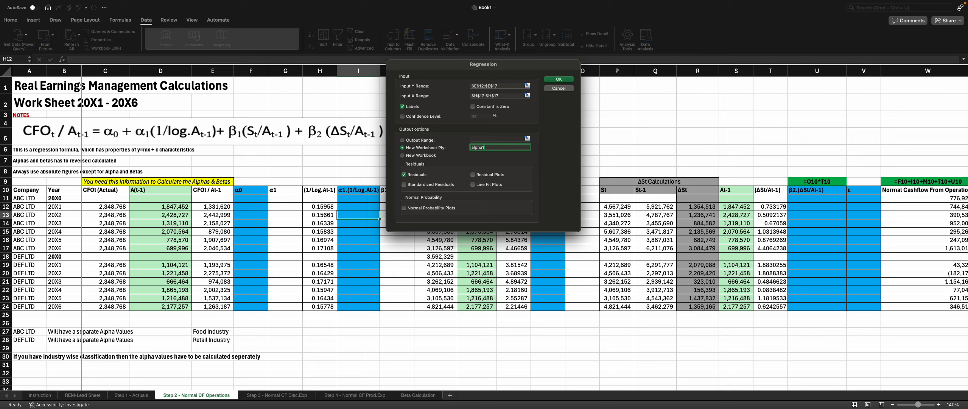
{"action": "type", "text": "alpha1"}
{"action": "left_click", "coordinate": [559, 79]}
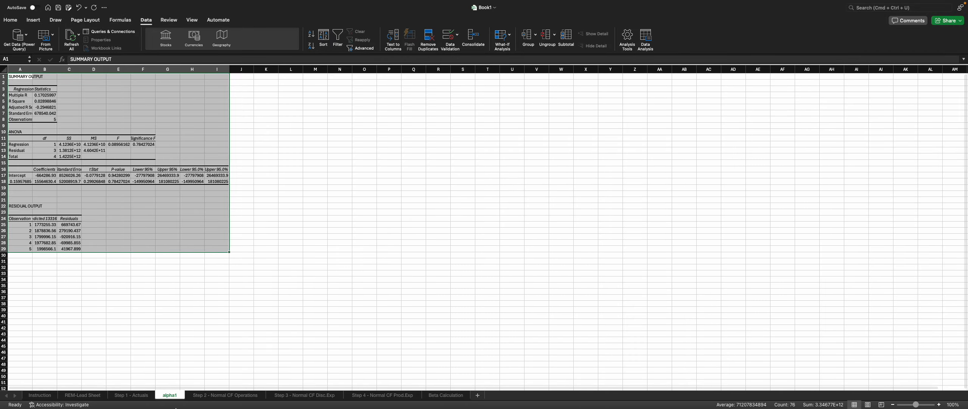
Step: Autofit the column widths of the regression output on the alpha1 sheet
{"action": "mouse_move", "coordinate": [173, 406]}
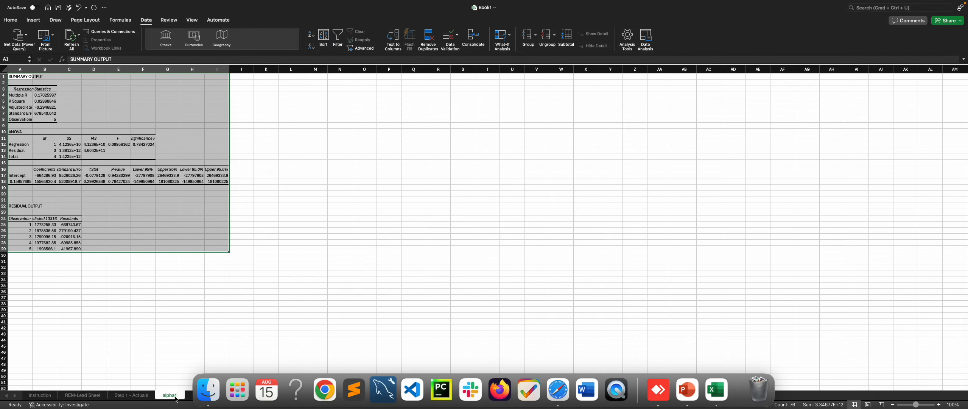
{"action": "left_click", "coordinate": [192, 315]}
{"action": "double_click", "coordinate": [32, 69]}
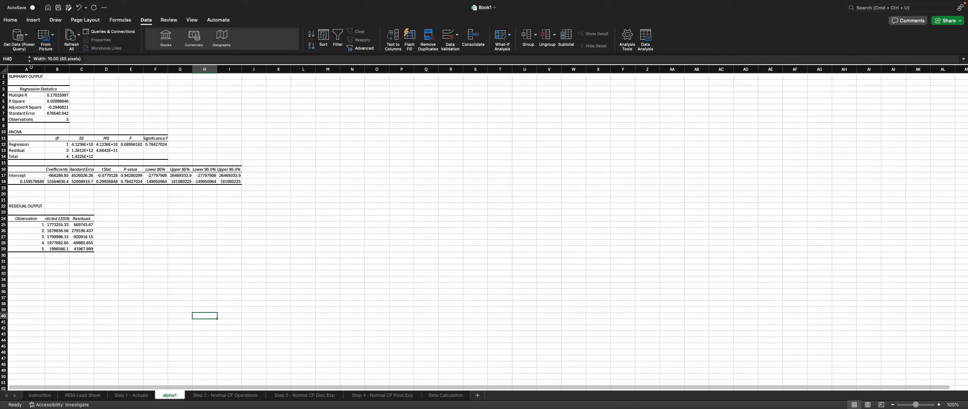
{"action": "double_click", "coordinate": [70, 69]}
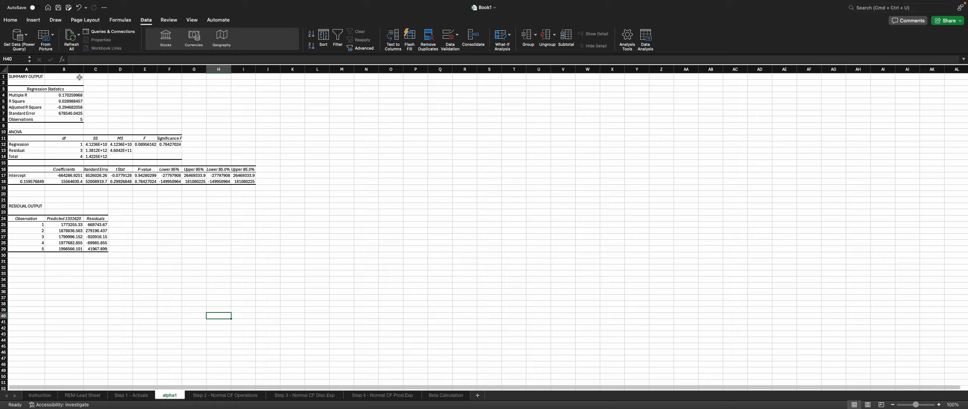
{"action": "double_click", "coordinate": [108, 69]}
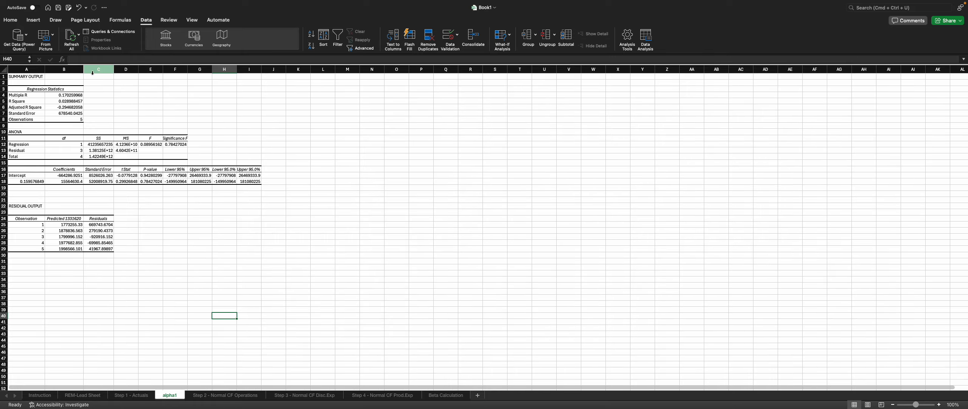
{"action": "left_click_drag", "start_coordinate": [83, 69], "coordinate": [149, 71]}
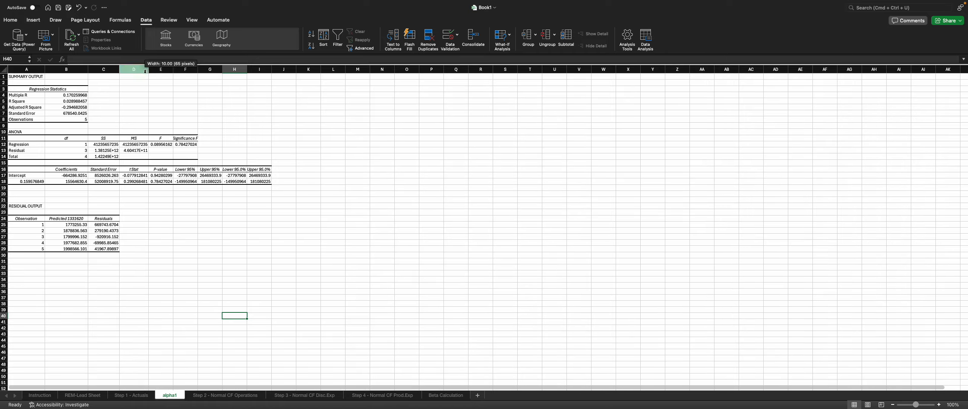
{"action": "left_click", "coordinate": [175, 70]}
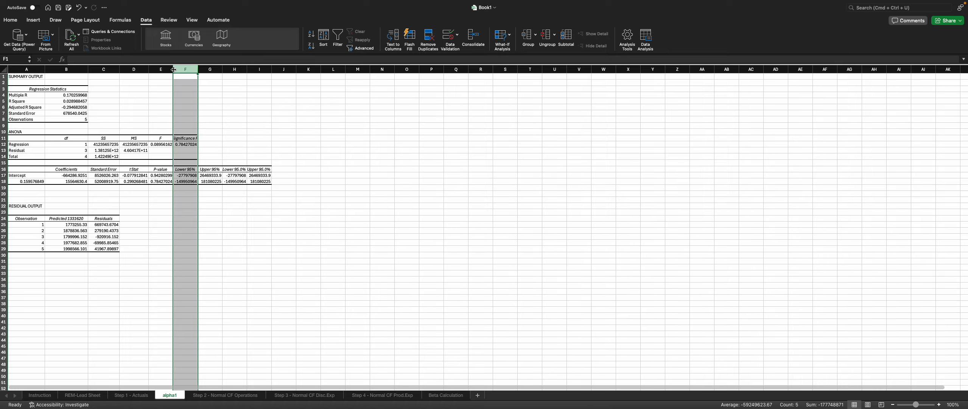
{"action": "double_click", "coordinate": [174, 69]}
{"action": "double_click", "coordinate": [226, 70]}
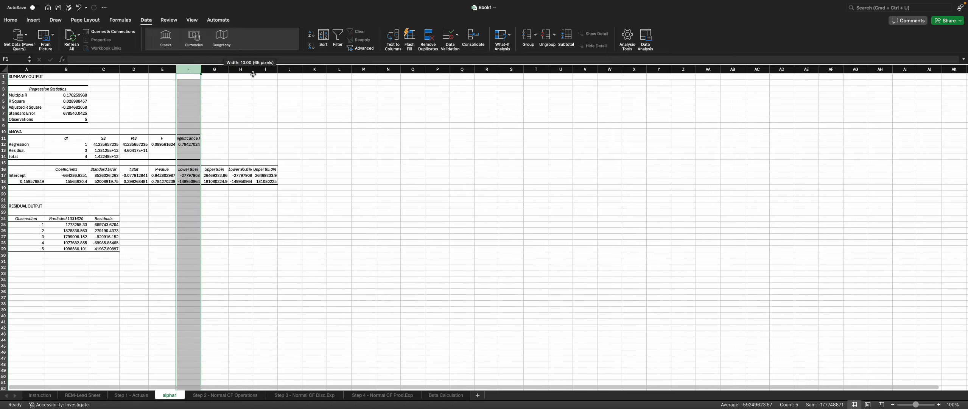
{"action": "double_click", "coordinate": [254, 70]}
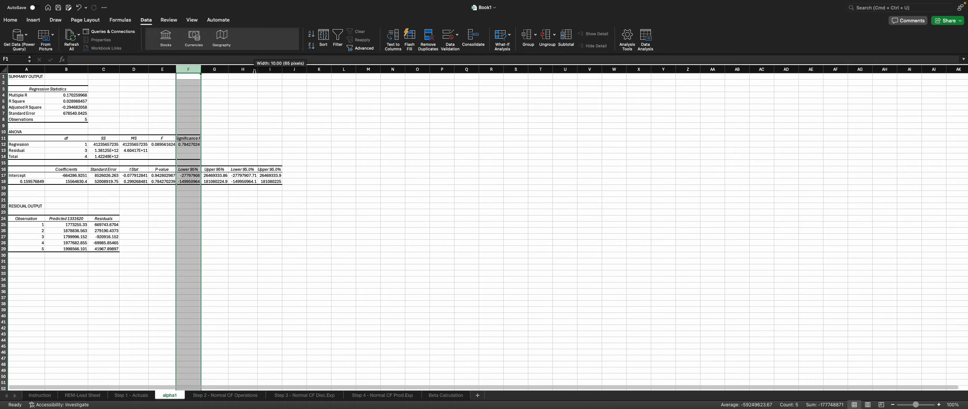
{"action": "double_click", "coordinate": [282, 70]}
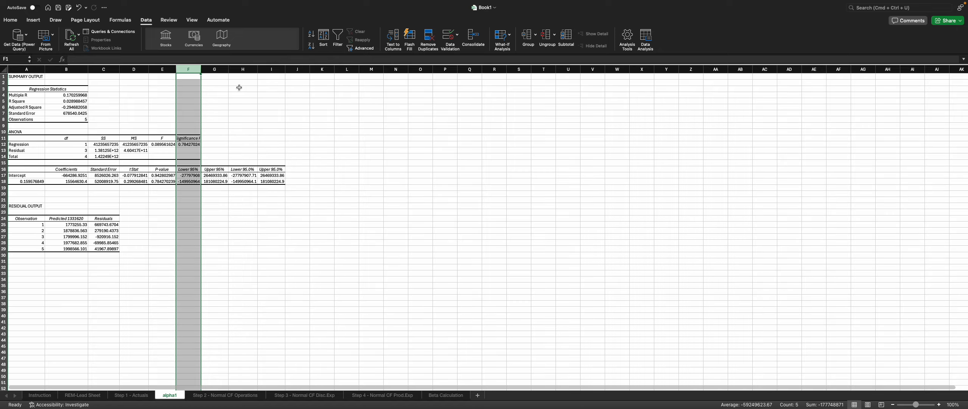
{"action": "left_click", "coordinate": [227, 66]}
{"action": "left_click_drag", "start_coordinate": [227, 67], "coordinate": [230, 67]}
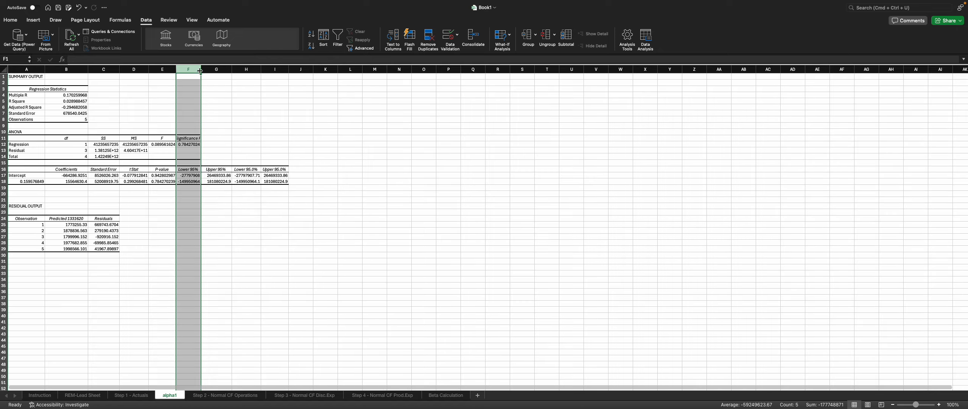
{"action": "left_click", "coordinate": [199, 69]}
{"action": "double_click", "coordinate": [199, 70]}
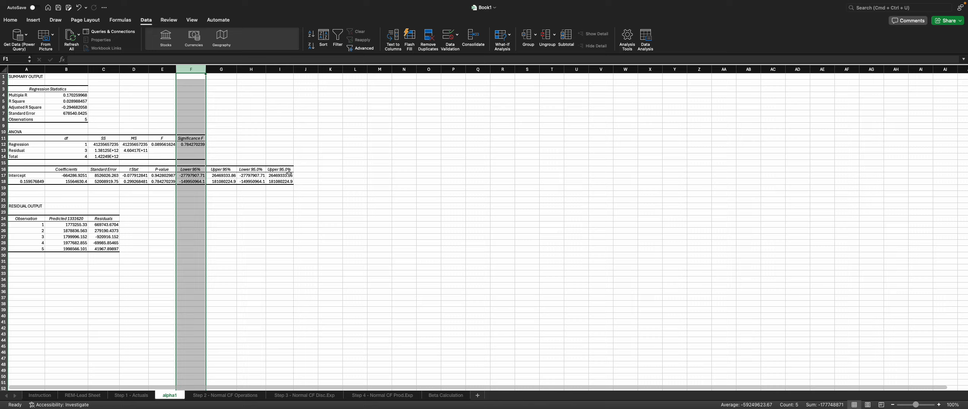
Step: Widen columns B and C of the regression output
{"action": "left_click", "coordinate": [306, 156]}
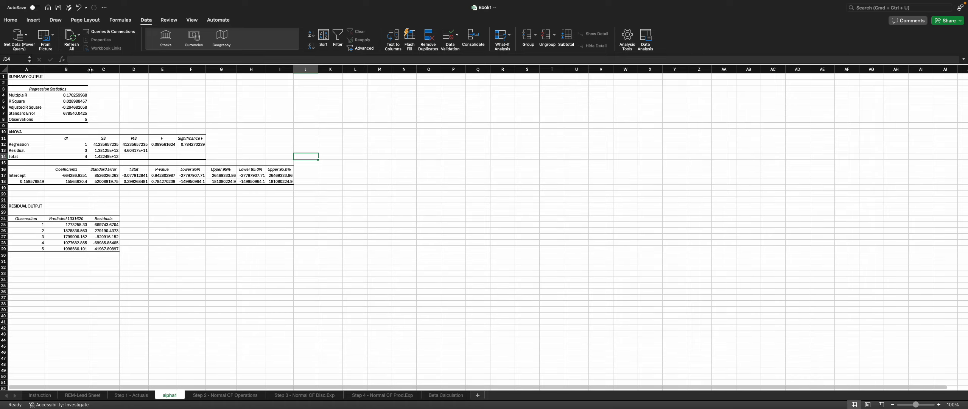
{"action": "left_click_drag", "start_coordinate": [88, 69], "coordinate": [126, 71]}
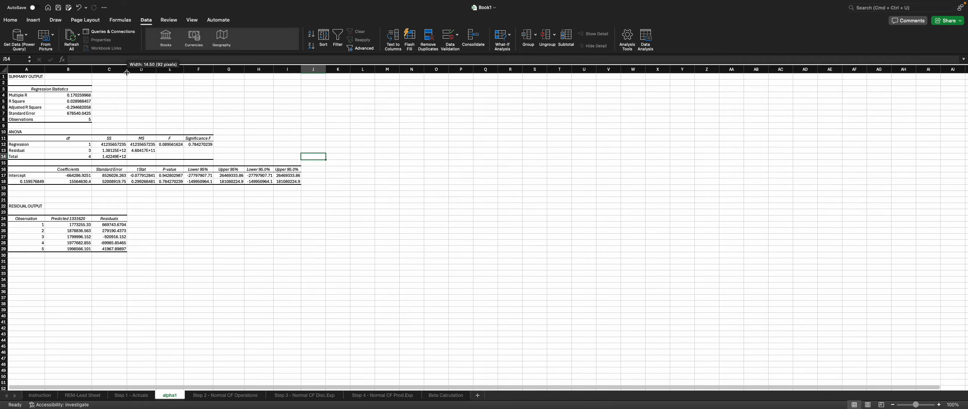
{"action": "double_click", "coordinate": [127, 71]}
{"action": "left_click", "coordinate": [126, 71]}
{"action": "left_click_drag", "start_coordinate": [127, 71], "coordinate": [215, 70]}
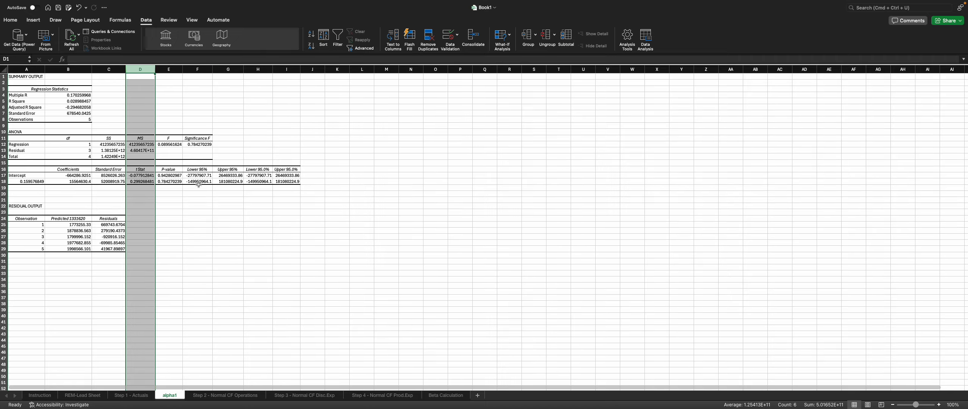
Step: Review the Intercept and coefficient rows of the regression output
{"action": "left_click", "coordinate": [198, 138]}
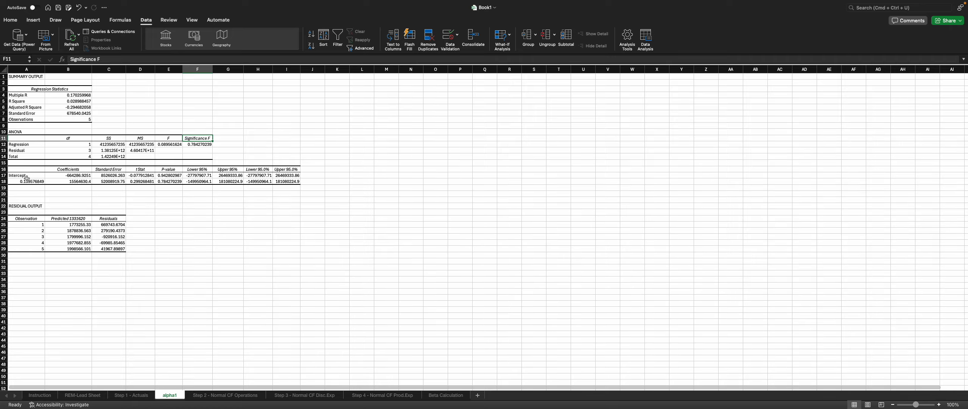
{"action": "left_click_drag", "start_coordinate": [27, 177], "coordinate": [26, 183]}
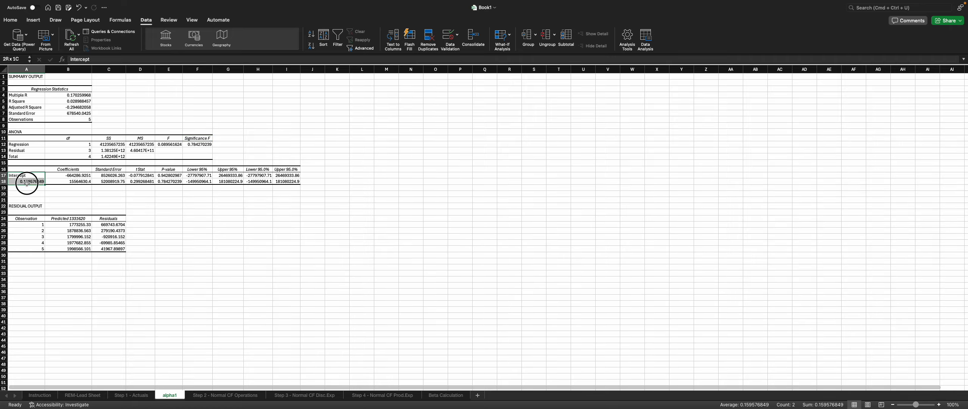
{"action": "left_click", "coordinate": [82, 206]}
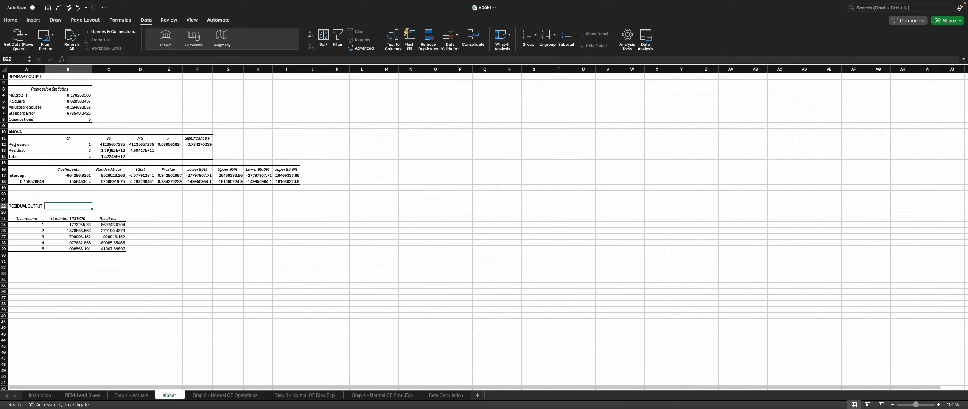
{"action": "left_click_drag", "start_coordinate": [80, 170], "coordinate": [282, 180]}
{"action": "left_click", "coordinate": [258, 220]}
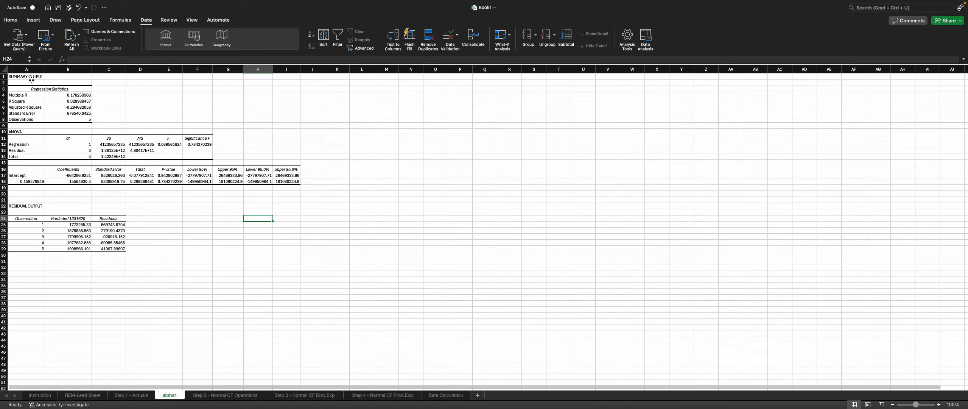
{"action": "left_click", "coordinate": [78, 171]}
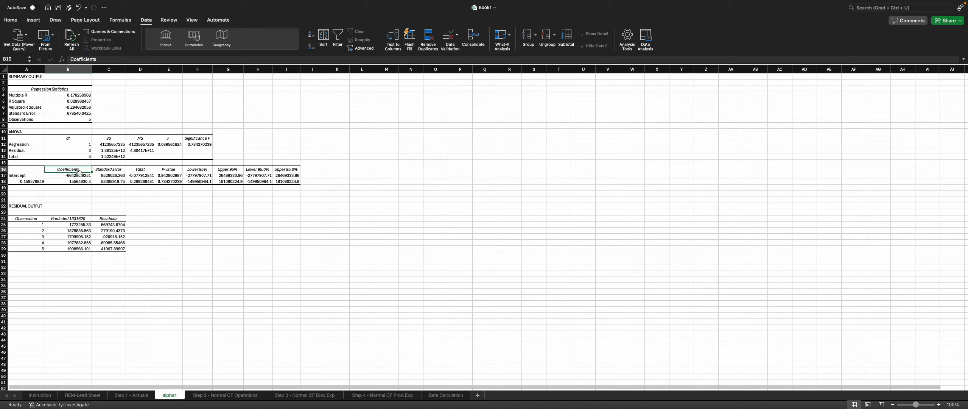
{"action": "left_click_drag", "start_coordinate": [77, 173], "coordinate": [77, 177]}
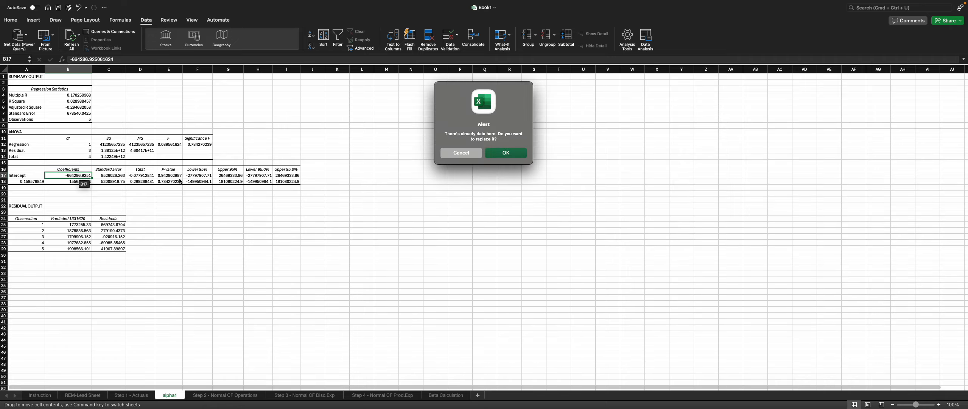
{"action": "left_click", "coordinate": [458, 152]}
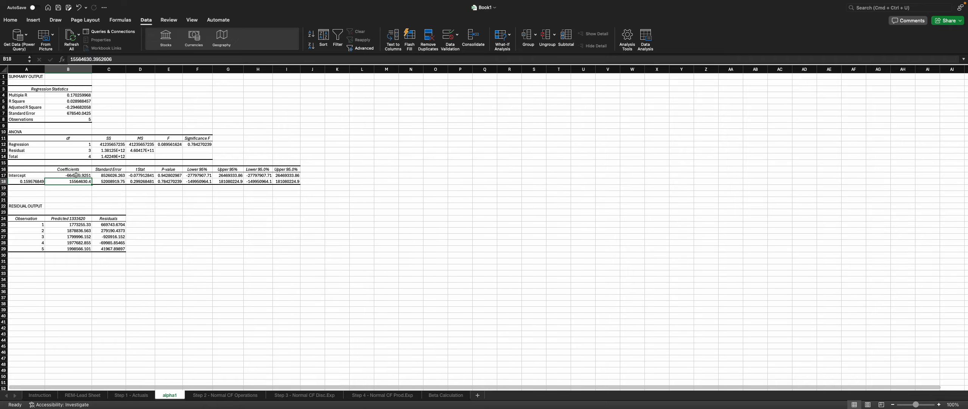
Step: Highlight the Intercept coefficient cell B17 on the alpha1 sheet with a yellow fill
{"action": "left_click", "coordinate": [10, 20]}
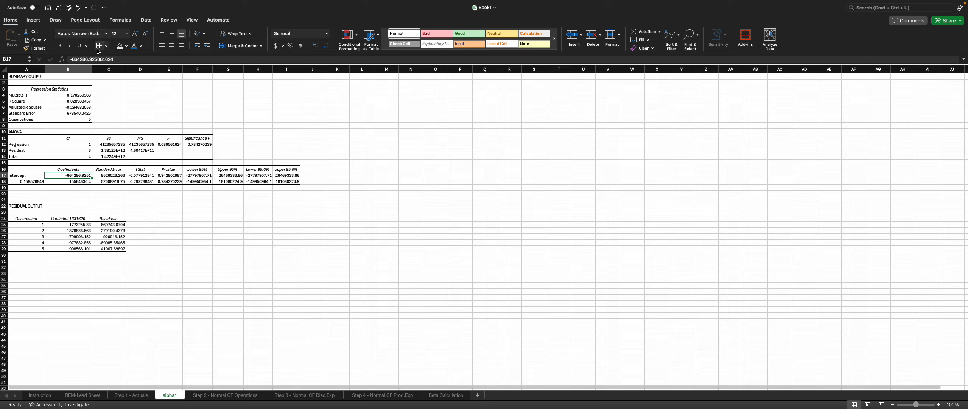
{"action": "left_click", "coordinate": [126, 46]}
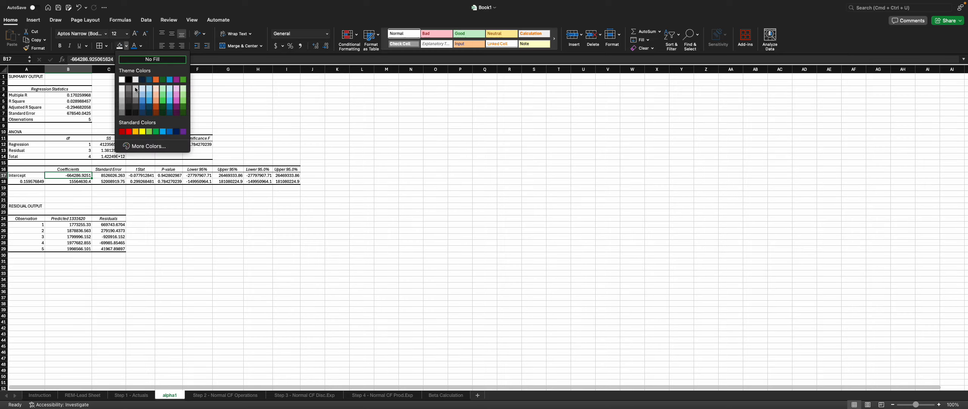
{"action": "left_click", "coordinate": [142, 132]}
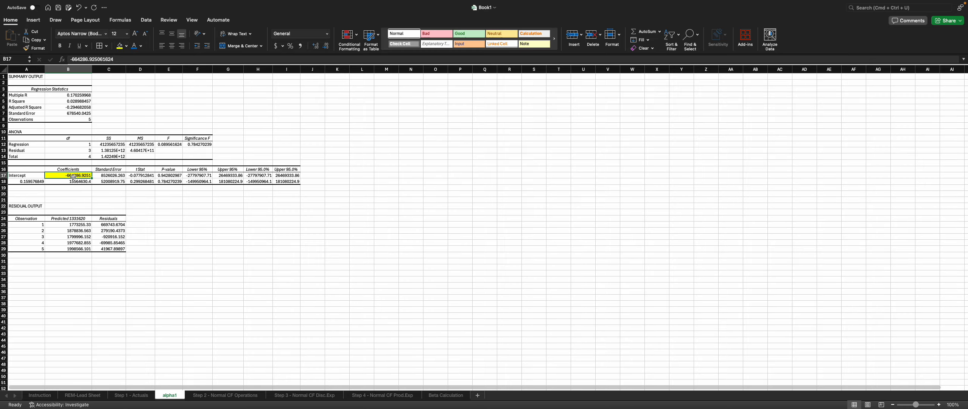
Step: Copy the Intercept coefficient from alpha1 and paste it as values into the α1 cells G12:G17 of the Step 2 - Normal CF Operations sheet
{"action": "left_click", "coordinate": [141, 395]}
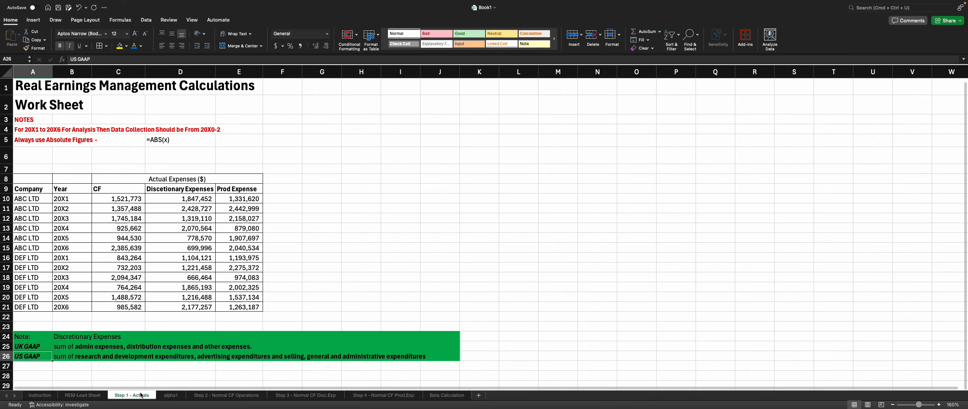
{"action": "left_click", "coordinate": [170, 394]}
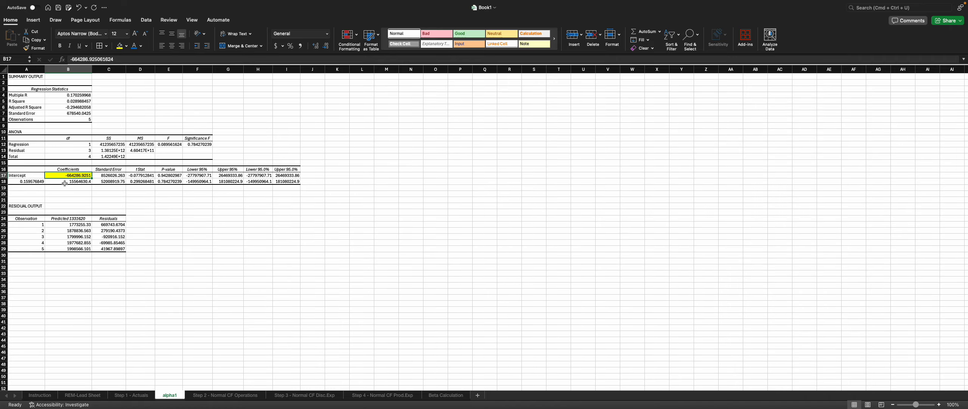
{"action": "key", "text": "ctrl+c"}
{"action": "left_click", "coordinate": [150, 395]}
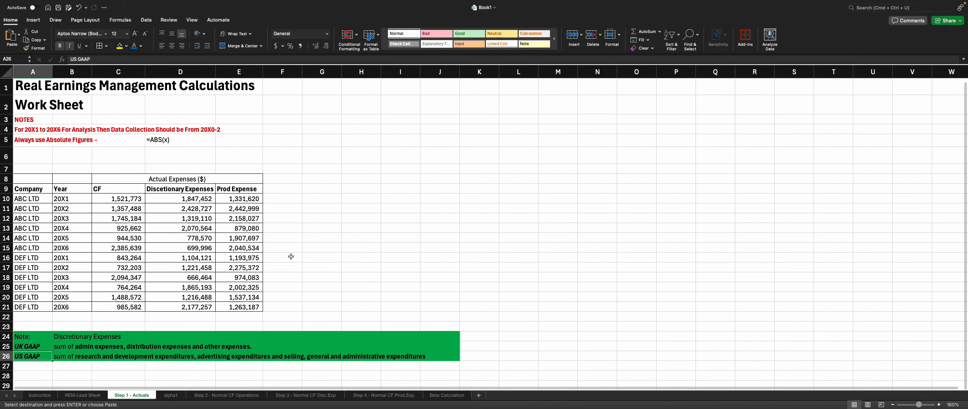
{"action": "left_click", "coordinate": [225, 394]}
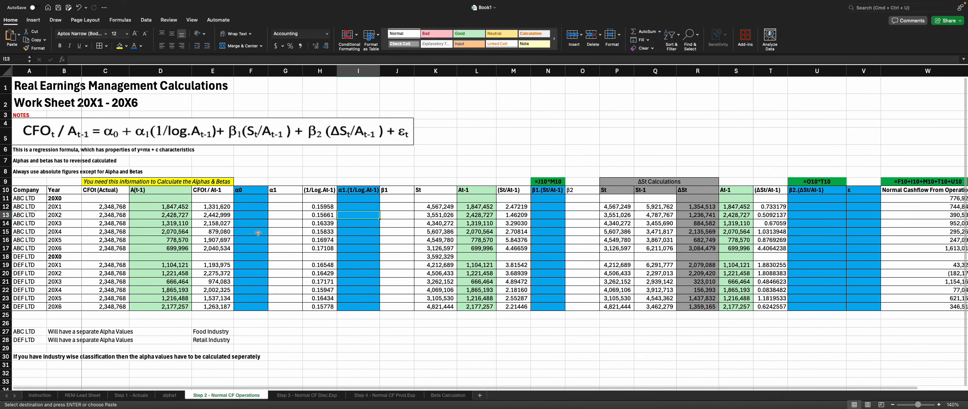
{"action": "left_click_drag", "start_coordinate": [282, 207], "coordinate": [279, 246]}
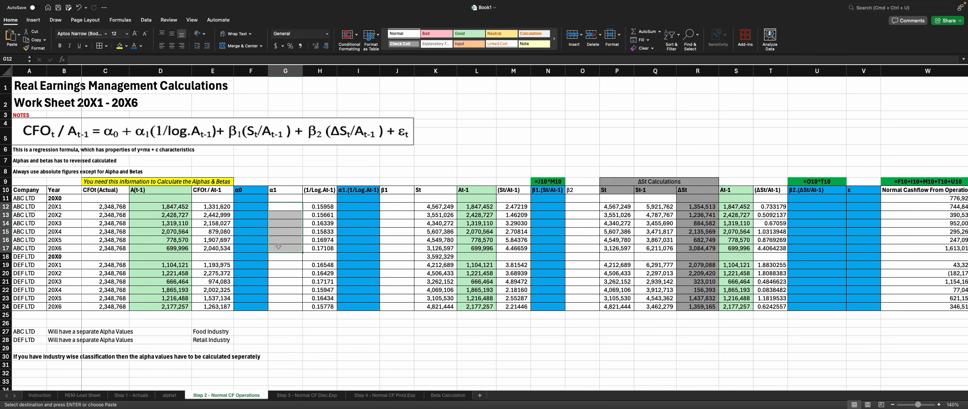
{"action": "key", "text": "ctrl+v"}
{"action": "left_click", "coordinate": [310, 258]}
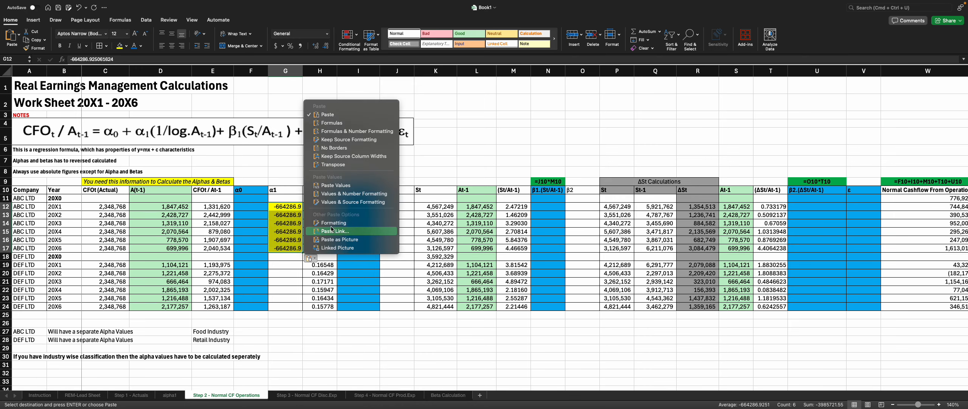
{"action": "left_click", "coordinate": [336, 184]}
Step: Format the pasted α1 values in G12:G17 as comma style with no decimal places
{"action": "left_click_drag", "start_coordinate": [284, 209], "coordinate": [280, 248]}
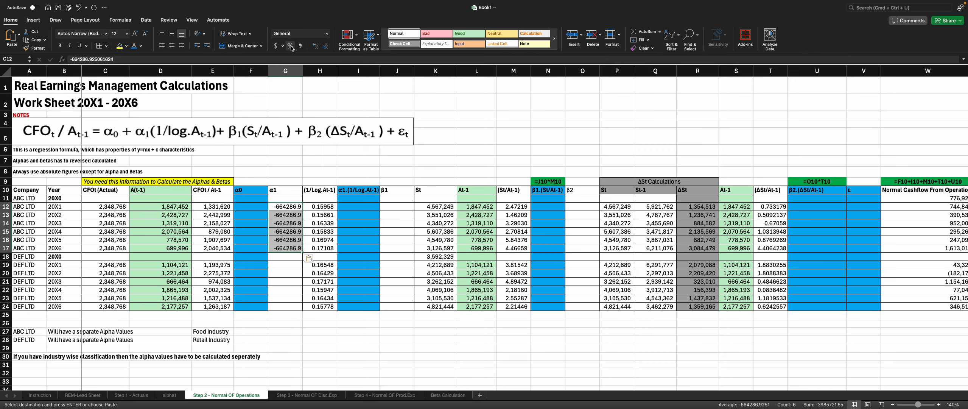
{"action": "left_click", "coordinate": [300, 46]}
{"action": "left_click", "coordinate": [326, 46]}
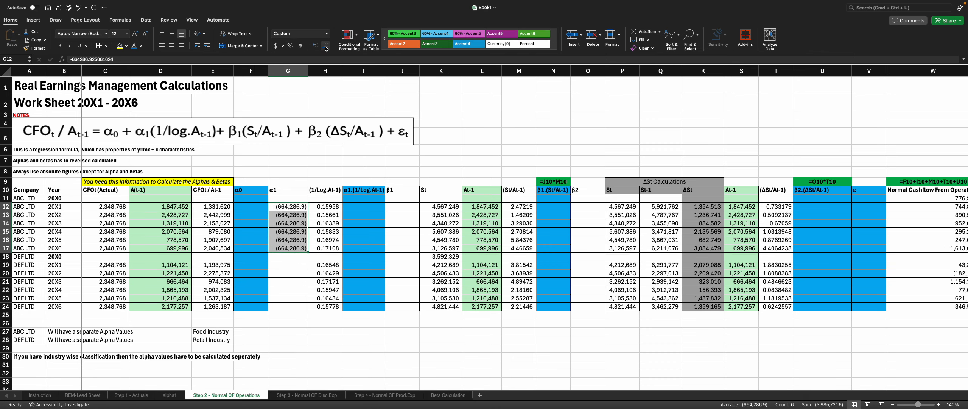
{"action": "left_click", "coordinate": [326, 46]}
Step: Enter =ABS(G12*H12) in I12 for α1 times 1/log At-1 and fill it down to I17
{"action": "left_click", "coordinate": [370, 208]}
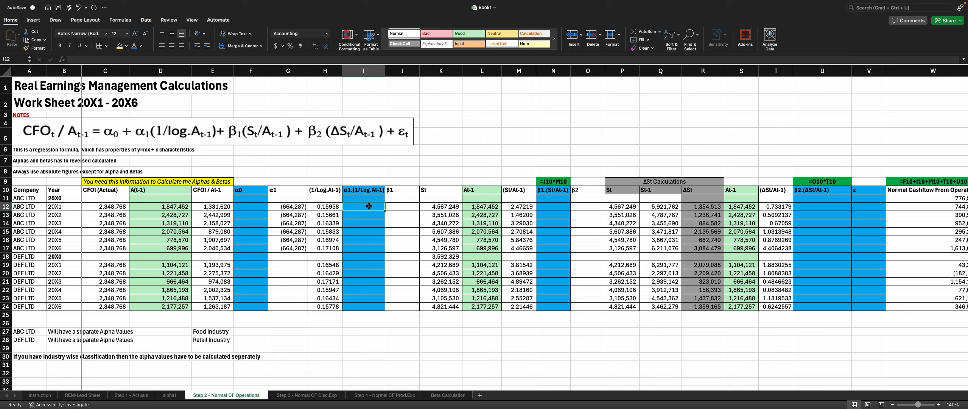
{"action": "type", "text": "="}
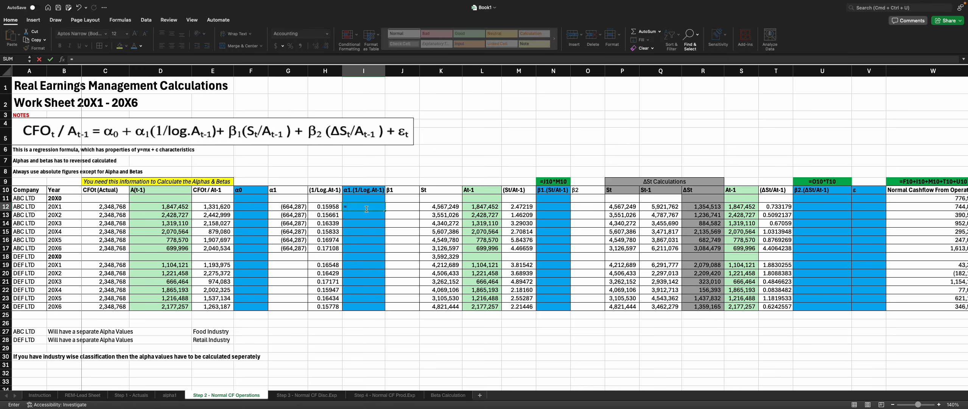
{"action": "type", "text": "abs"}
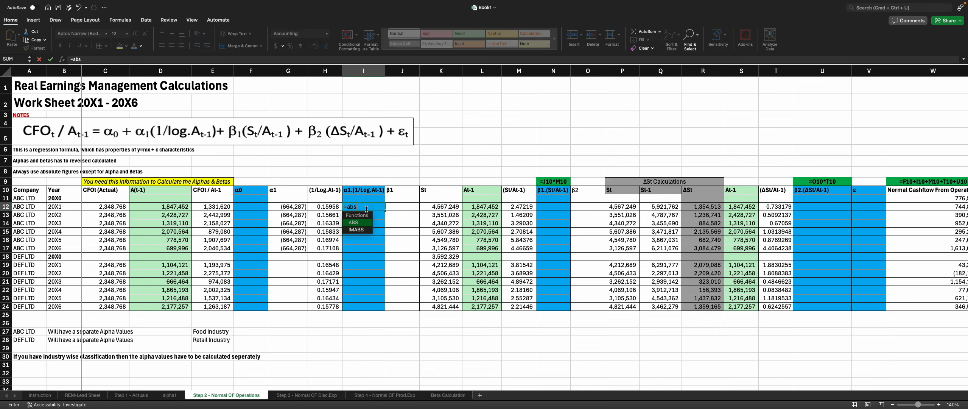
{"action": "key", "text": "Tab"}
{"action": "key", "text": "Left"}
{"action": "key", "text": "Left"}
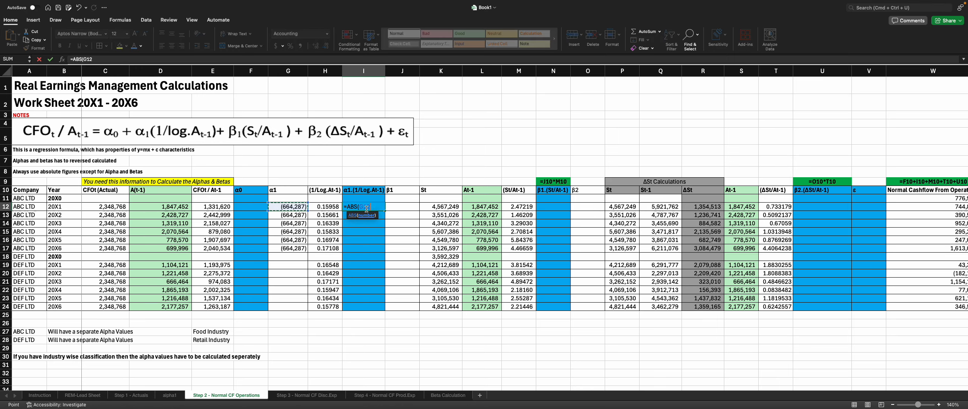
{"action": "type", "text": "*"}
{"action": "key", "text": "Left"}
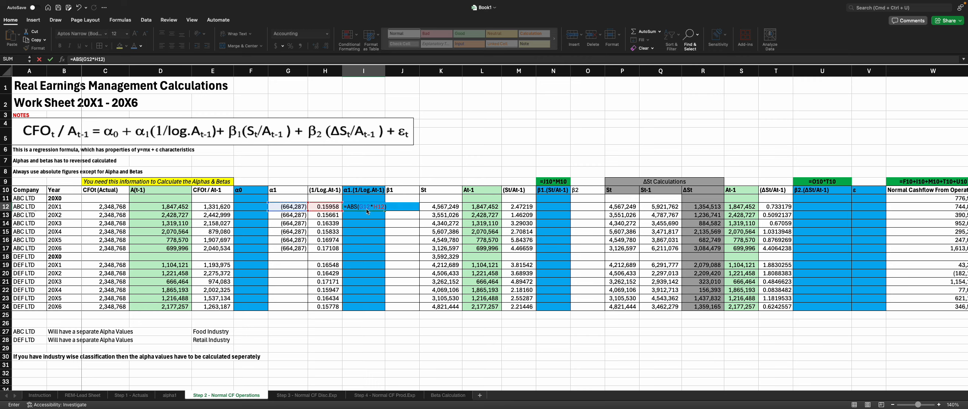
{"action": "key", "text": "Return"}
{"action": "left_click_drag", "start_coordinate": [385, 212], "coordinate": [383, 250]}
Step: Run a regression with Y range $E$12:$E$17 and X range $K$12:$K$17, outputting to a new worksheet named Beta1
{"action": "left_click", "coordinate": [357, 204]}
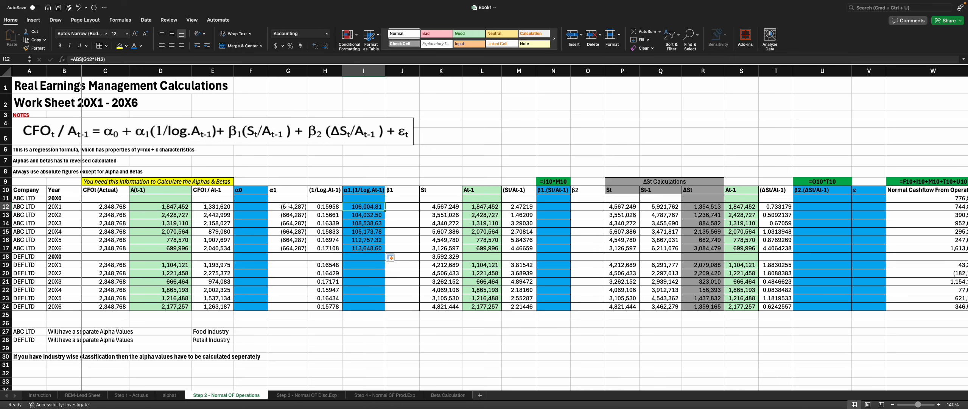
{"action": "left_click", "coordinate": [430, 224]}
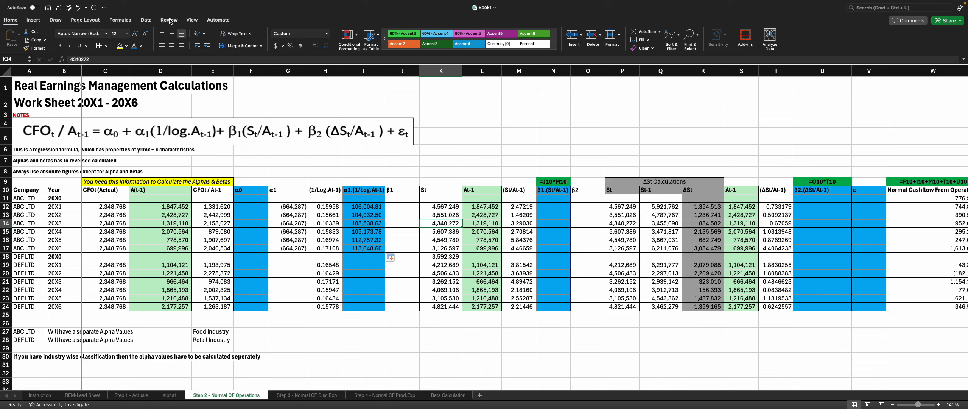
{"action": "left_click", "coordinate": [150, 21]}
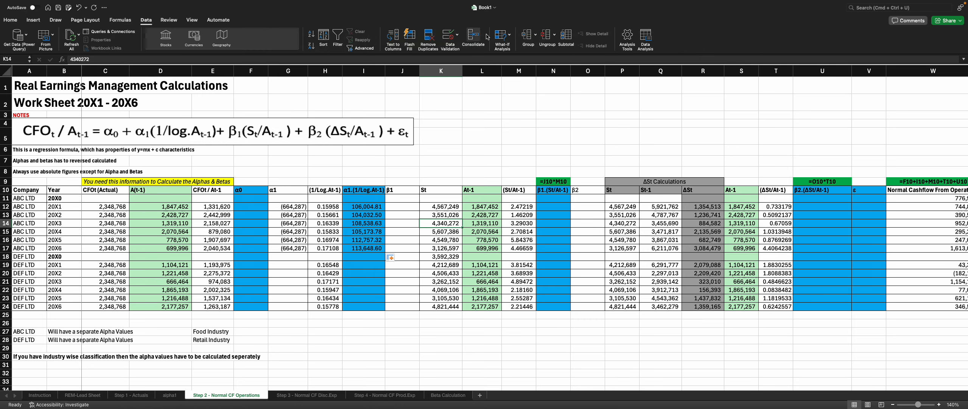
{"action": "left_click", "coordinate": [651, 40]}
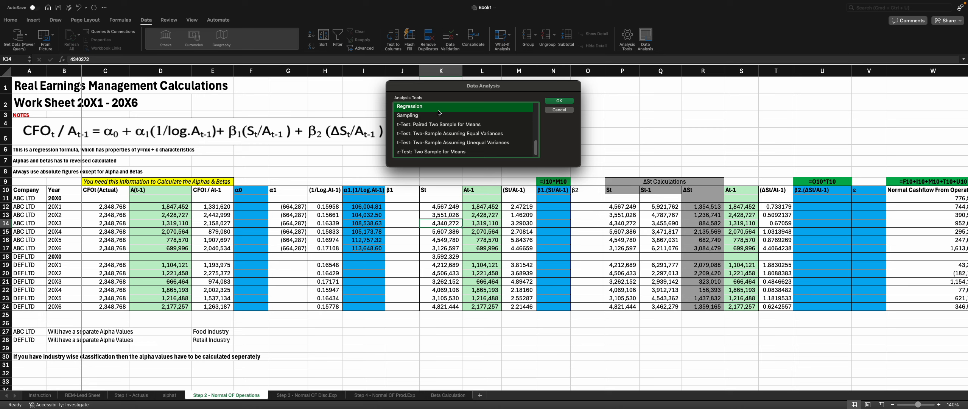
{"action": "left_click", "coordinate": [564, 101]}
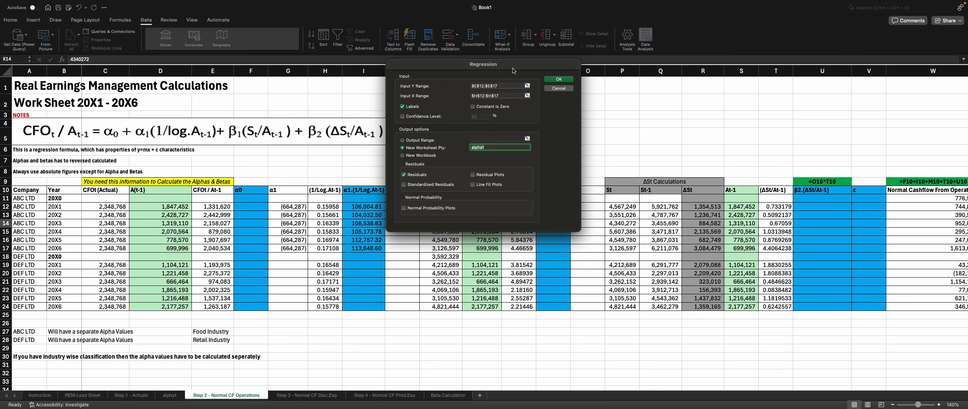
{"action": "left_click_drag", "start_coordinate": [513, 71], "coordinate": [365, 34]}
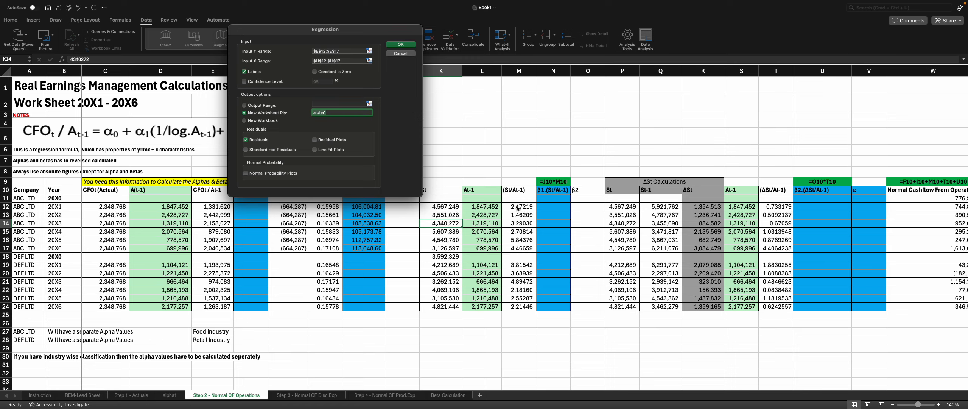
{"action": "left_click", "coordinate": [349, 61]}
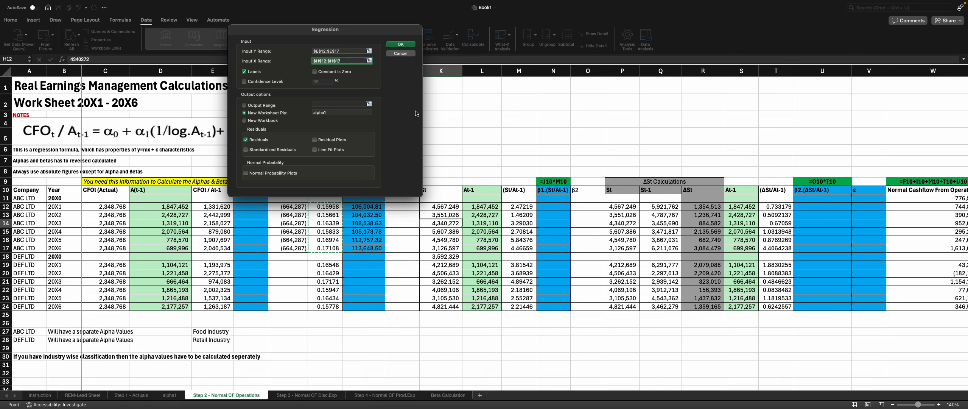
{"action": "left_click_drag", "start_coordinate": [521, 206], "coordinate": [525, 249]}
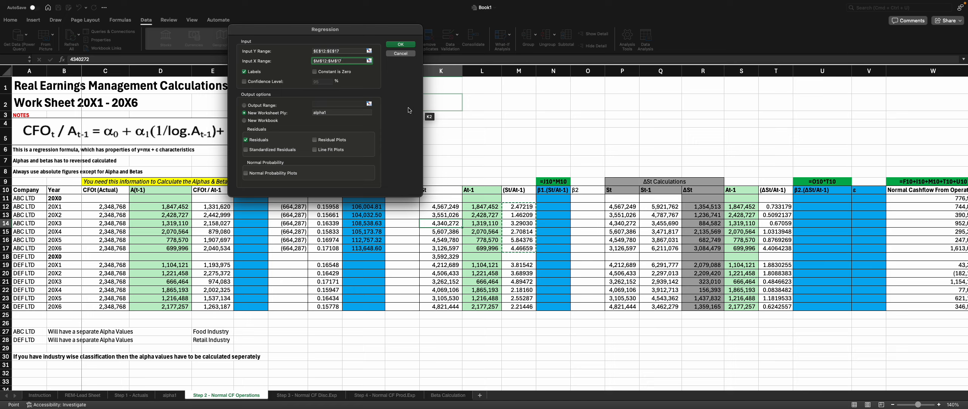
{"action": "left_click", "coordinate": [338, 111]}
{"action": "type", "text": "Beta1"}
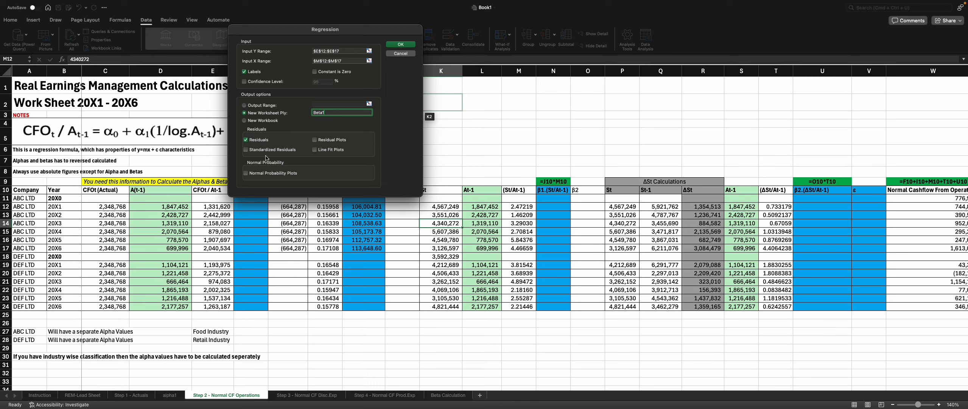
{"action": "left_click", "coordinate": [411, 46]}
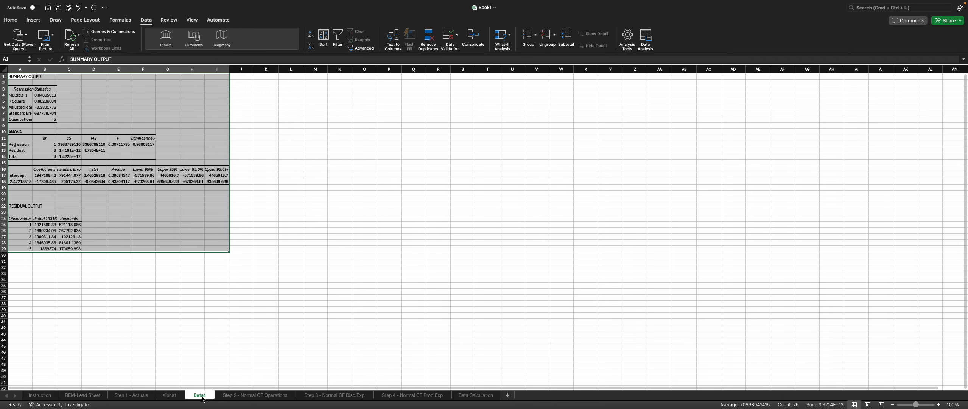
Step: Copy the Intercept coefficient from Beta1 and paste it as values into the β1 cells J12:J17 of the Step 2 - Normal CF Operations sheet
{"action": "left_click", "coordinate": [48, 176]}
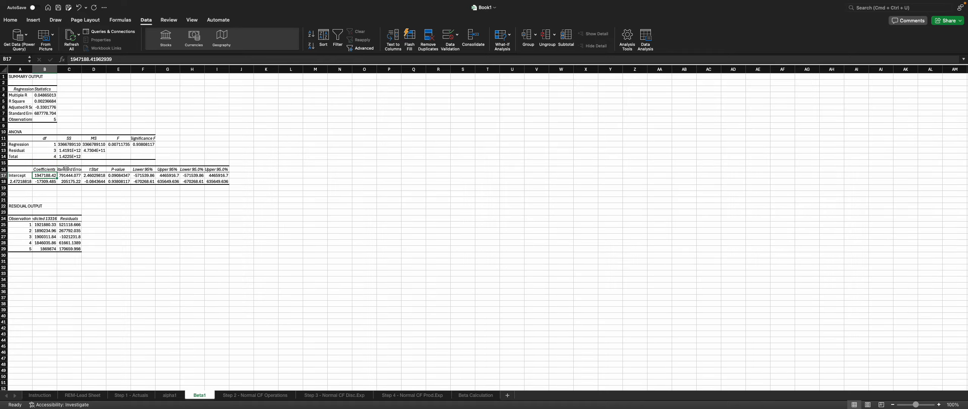
{"action": "key", "text": "super+c"}
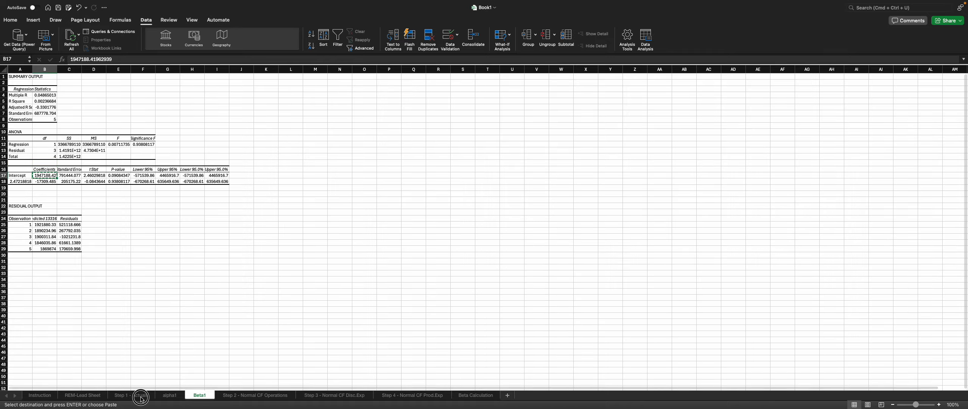
{"action": "left_click", "coordinate": [141, 397]}
{"action": "left_click", "coordinate": [173, 396]}
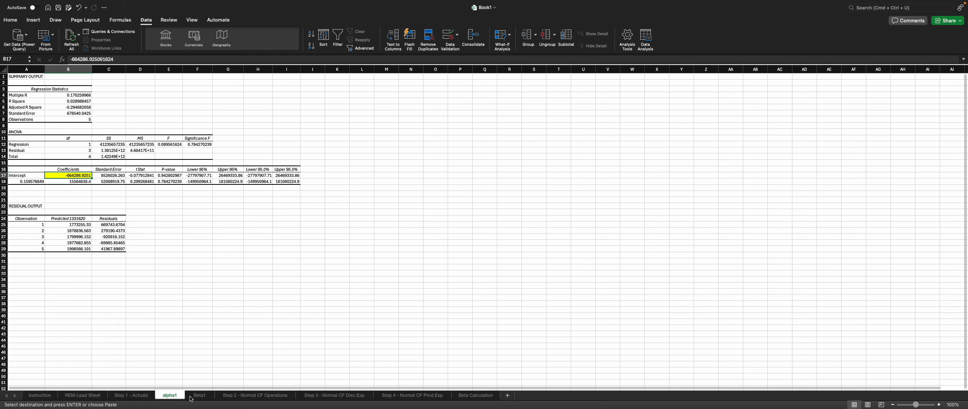
{"action": "left_click", "coordinate": [145, 395]}
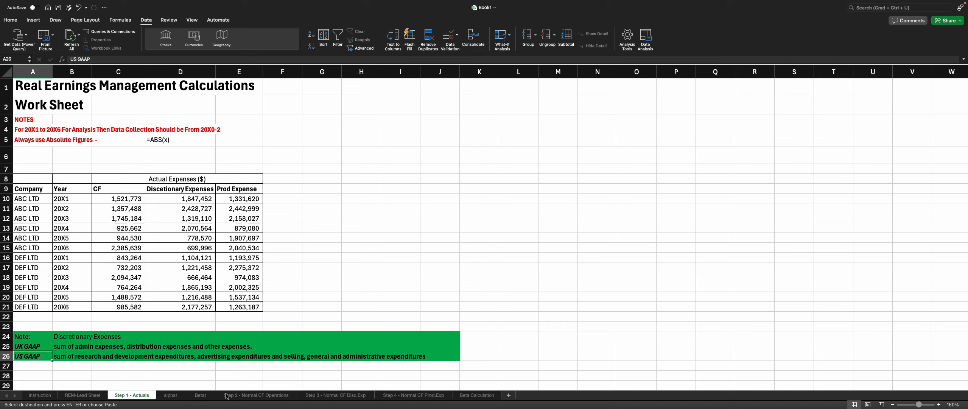
{"action": "left_click", "coordinate": [249, 396]}
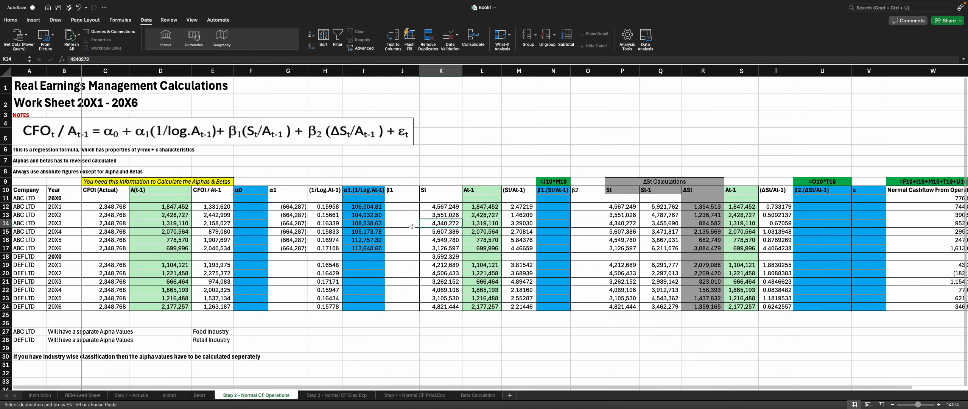
{"action": "left_click_drag", "start_coordinate": [402, 207], "coordinate": [403, 244]}
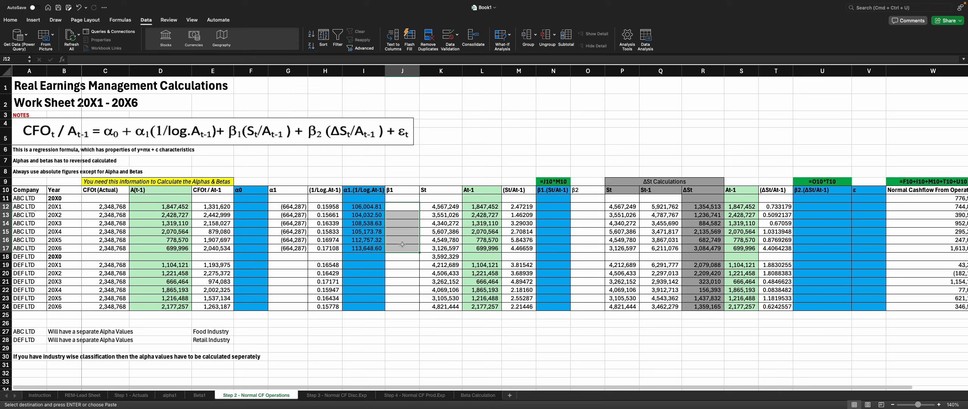
{"action": "key", "text": "super+v"}
{"action": "left_click", "coordinate": [427, 258]}
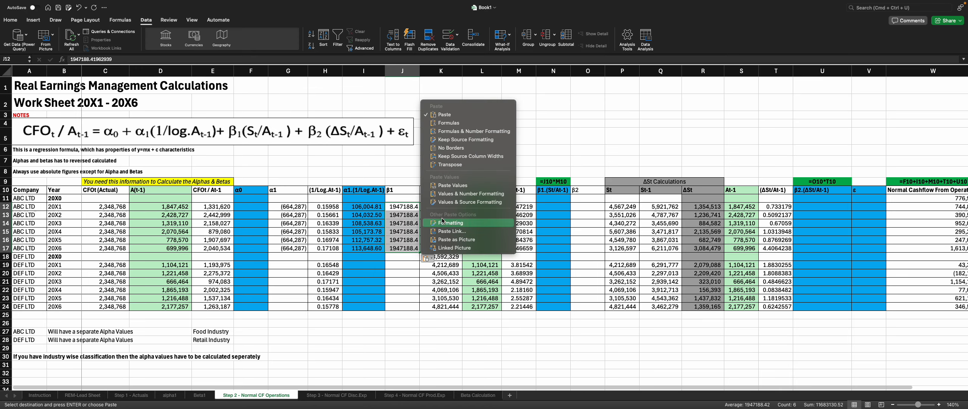
{"action": "left_click", "coordinate": [453, 185]}
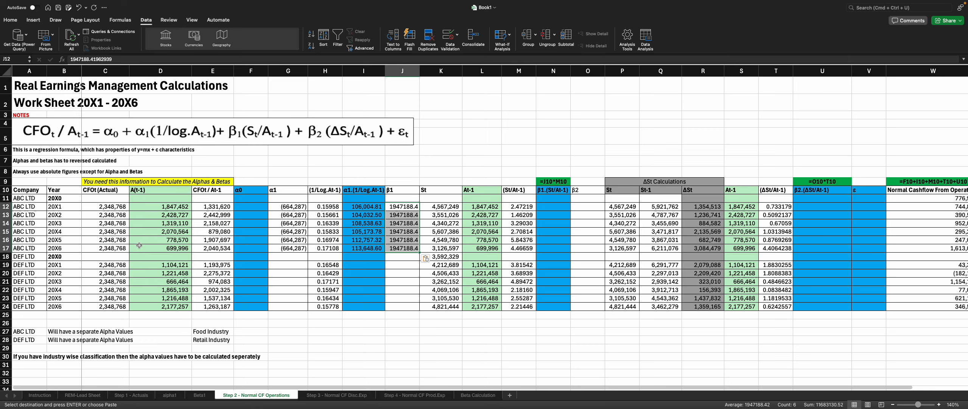
{"action": "left_click_drag", "start_coordinate": [400, 212], "coordinate": [393, 250]}
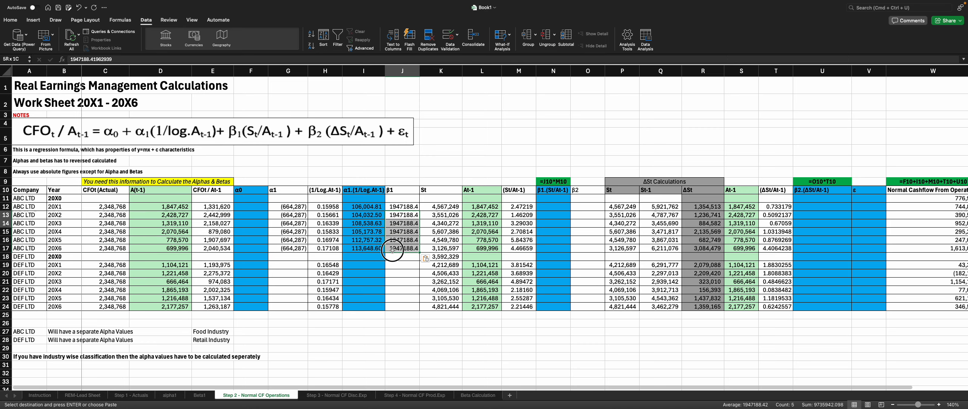
Step: Enter the formula =J12*M12 in N12 to multiply β1 by St/At-1
{"action": "left_click", "coordinate": [553, 206]}
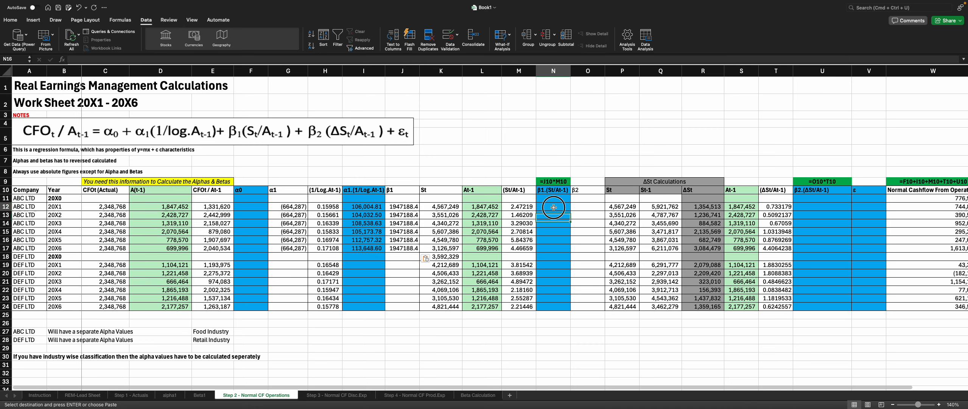
{"action": "type", "text": "="}
{"action": "key", "text": "Left"}
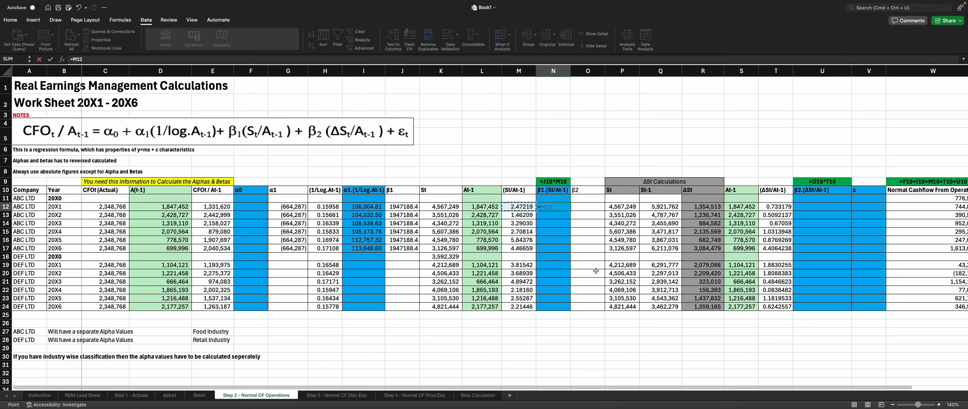
{"action": "key", "text": "Left"}
{"action": "key", "text": "Left"}
{"action": "key", "text": "Left"}
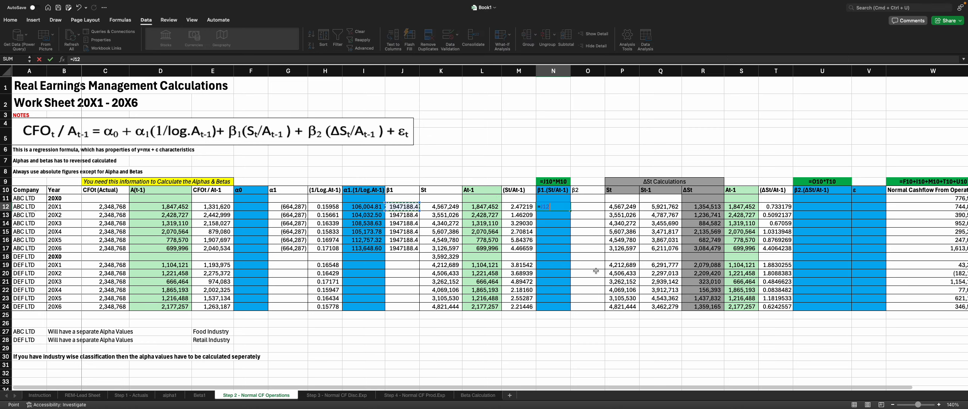
{"action": "type", "text": "*"}
{"action": "key", "text": "Left"}
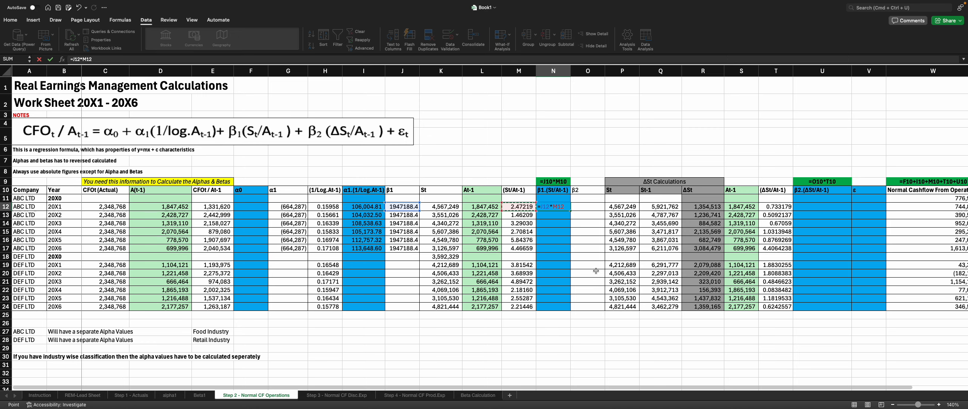
{"action": "key", "text": "Return"}
Step: Wrap the N12 formula in ABS so it reads =ABS(J12*M12)
{"action": "left_click", "coordinate": [560, 207]}
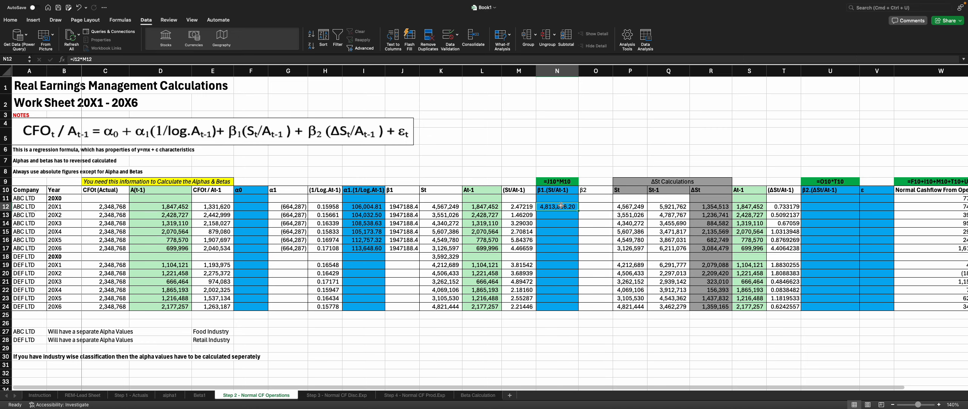
{"action": "left_click", "coordinate": [75, 59]}
{"action": "type", "text": "Abs"}
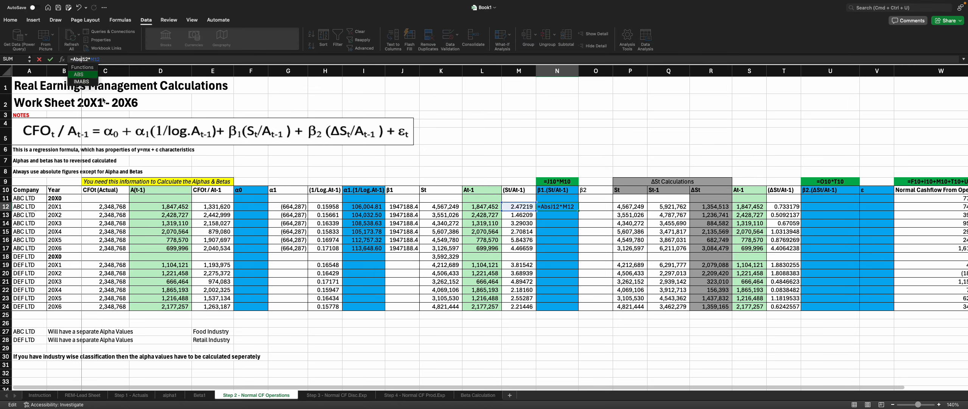
{"action": "type", "text": "("}
{"action": "left_click", "coordinate": [115, 59]}
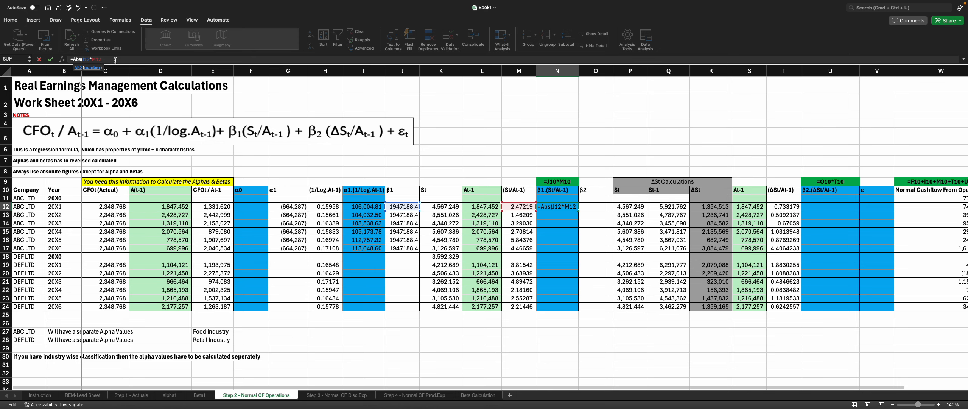
{"action": "key", "text": "Return"}
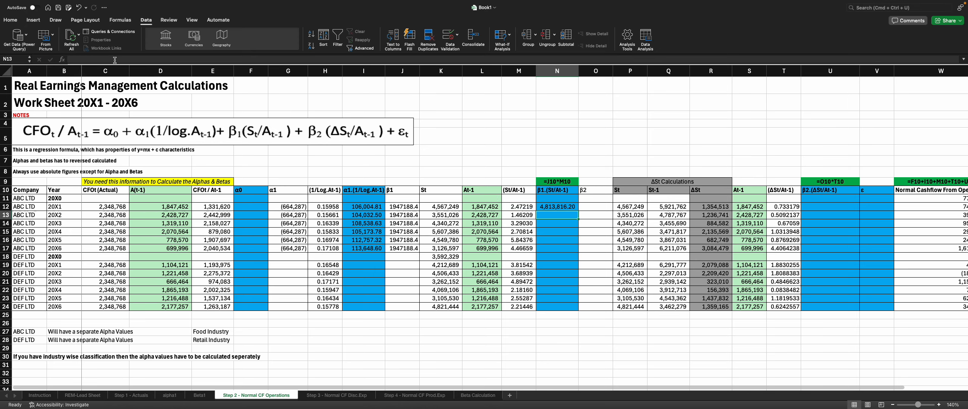
Step: Fill the N12 formula down to N17 and widen column N to show the results
{"action": "left_click", "coordinate": [568, 207]}
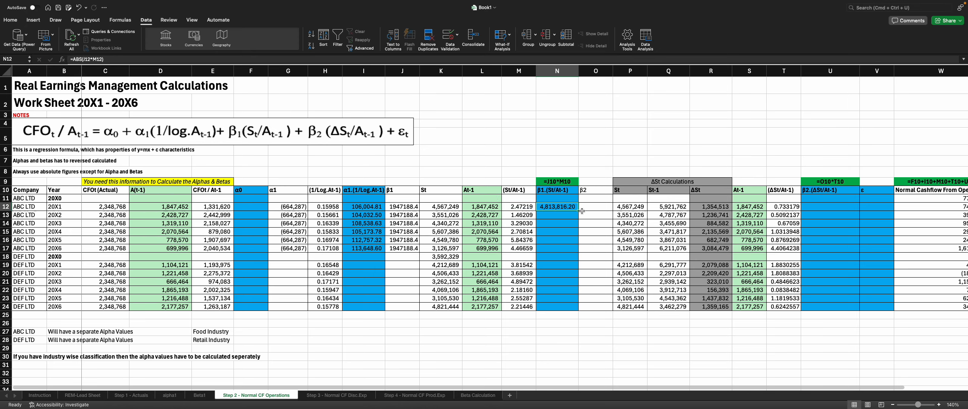
{"action": "left_click", "coordinate": [581, 212]}
{"action": "left_click", "coordinate": [570, 206]}
{"action": "left_click_drag", "start_coordinate": [578, 210], "coordinate": [571, 250]}
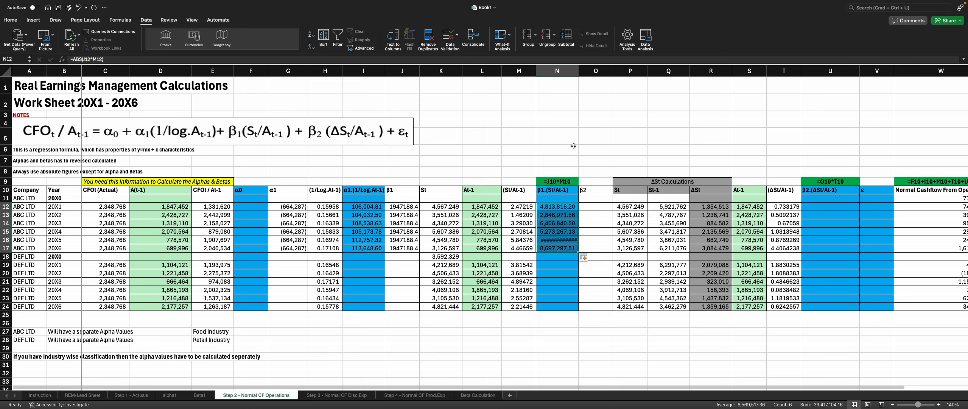
{"action": "left_click_drag", "start_coordinate": [578, 70], "coordinate": [582, 70]}
{"action": "left_click", "coordinate": [634, 248]}
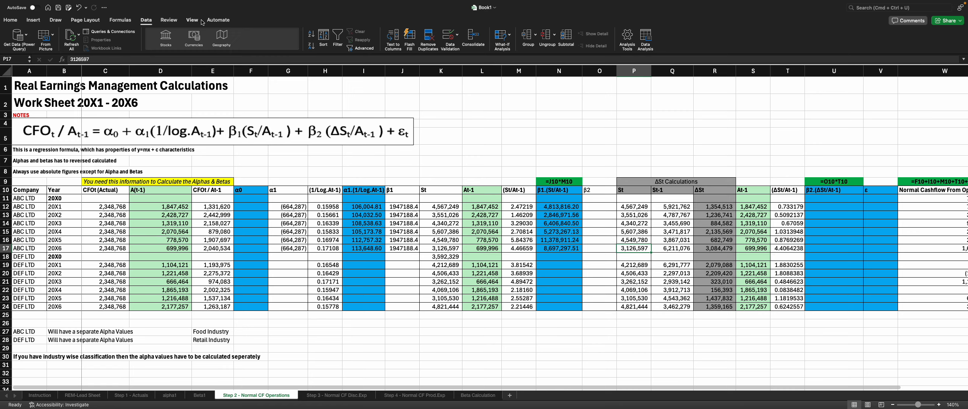
Step: Run a regression with Y range $E$12:$E$17 and X range $T$12:$T$17, outputting to a new worksheet named Beta2
{"action": "left_click", "coordinate": [643, 43]}
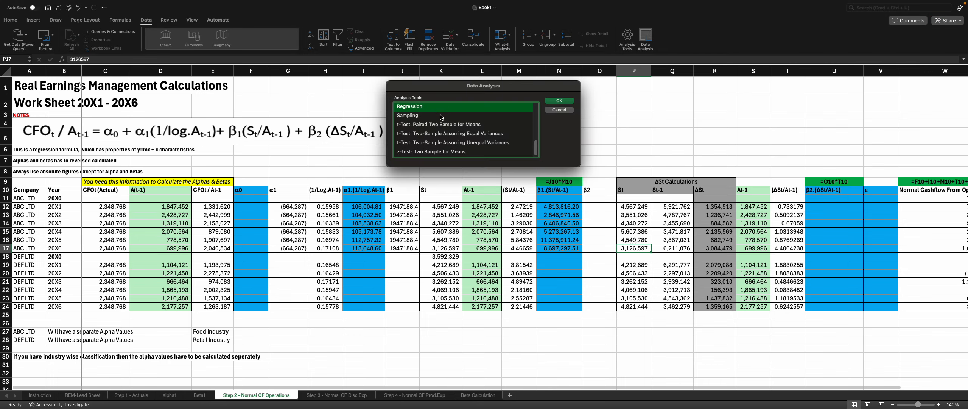
{"action": "left_click", "coordinate": [568, 101]}
{"action": "left_click", "coordinate": [503, 95]}
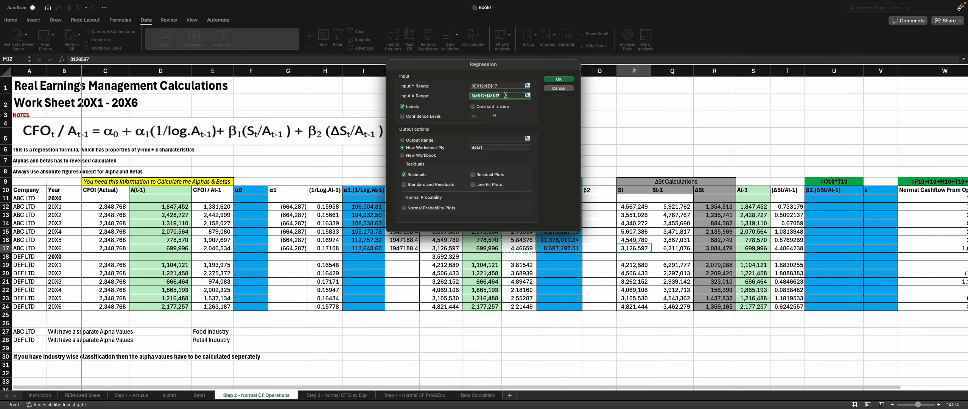
{"action": "key", "text": "BackSpace"}
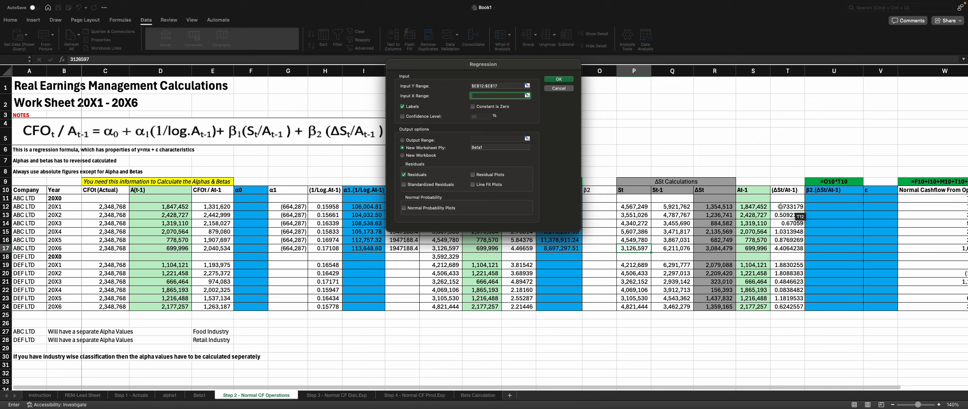
{"action": "left_click_drag", "start_coordinate": [780, 206], "coordinate": [782, 252]}
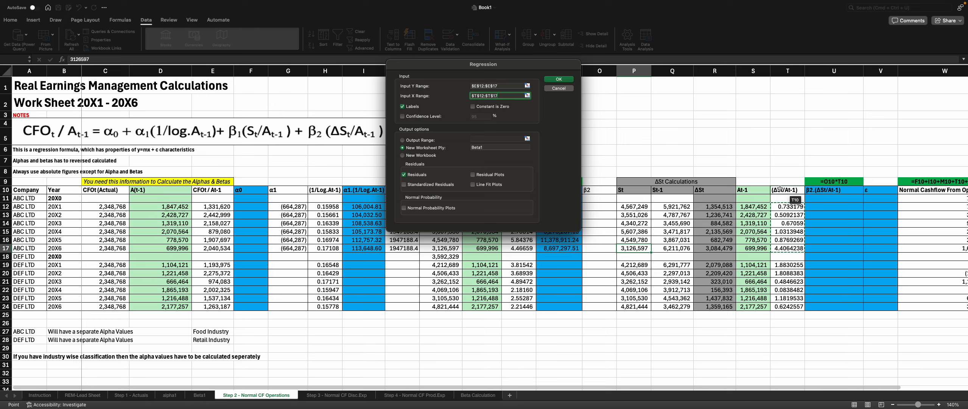
{"action": "left_click", "coordinate": [505, 147]}
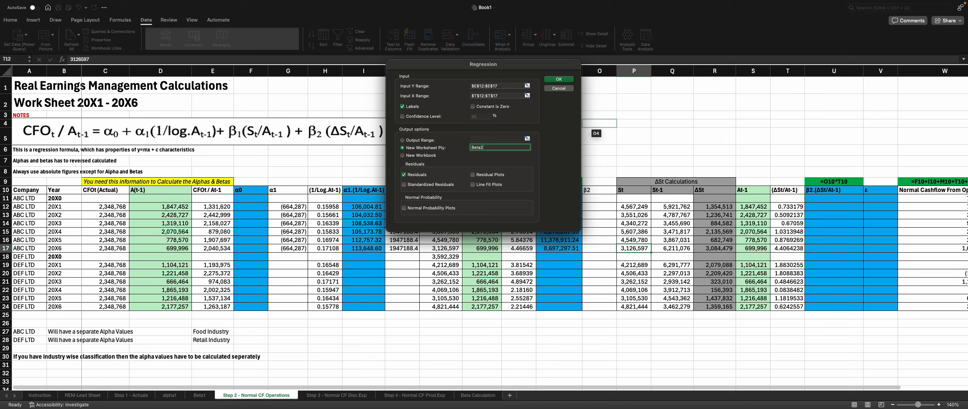
{"action": "left_click", "coordinate": [558, 80]}
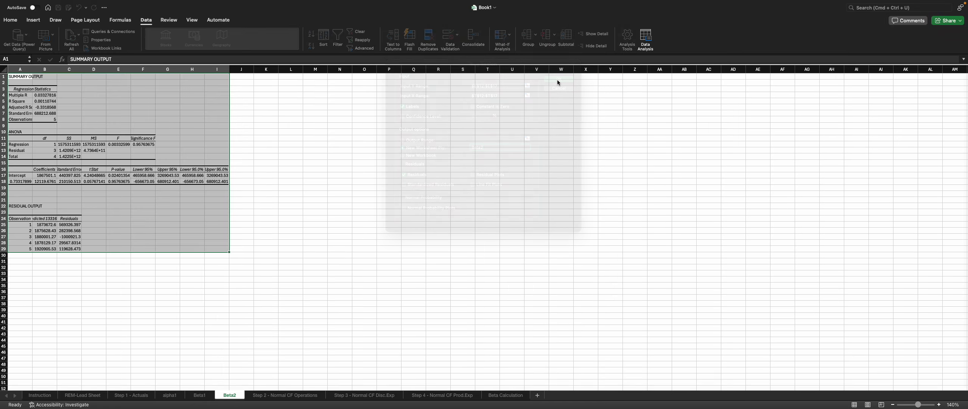
Step: Copy the Intercept coefficient from Beta2 and paste it into the β2 cells O12:O17 of the Step 2 - Normal CF Operations sheet
{"action": "double_click", "coordinate": [32, 69]}
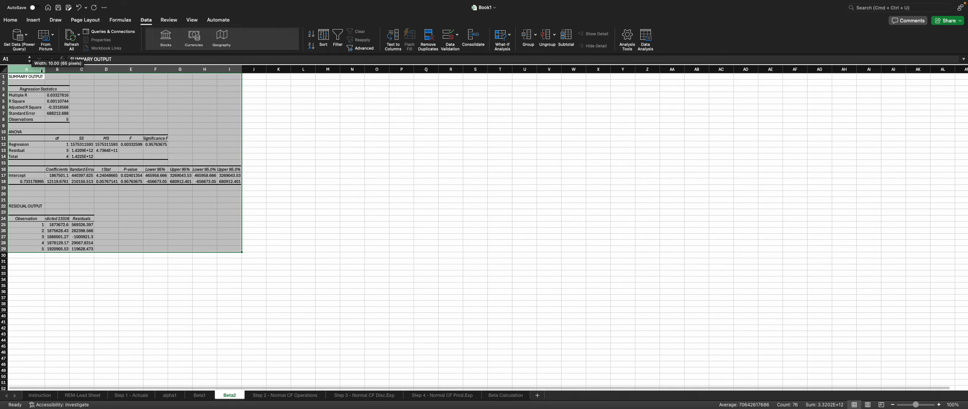
{"action": "left_click", "coordinate": [55, 177]}
{"action": "key", "text": "super+c"}
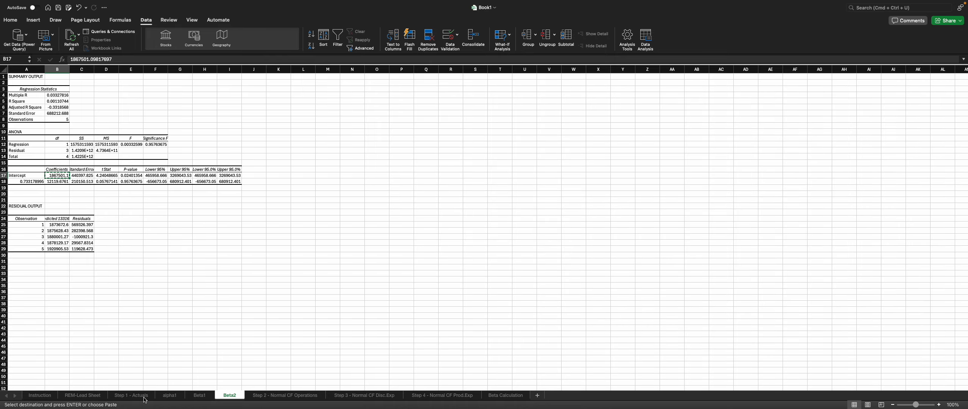
{"action": "left_click", "coordinate": [131, 395]}
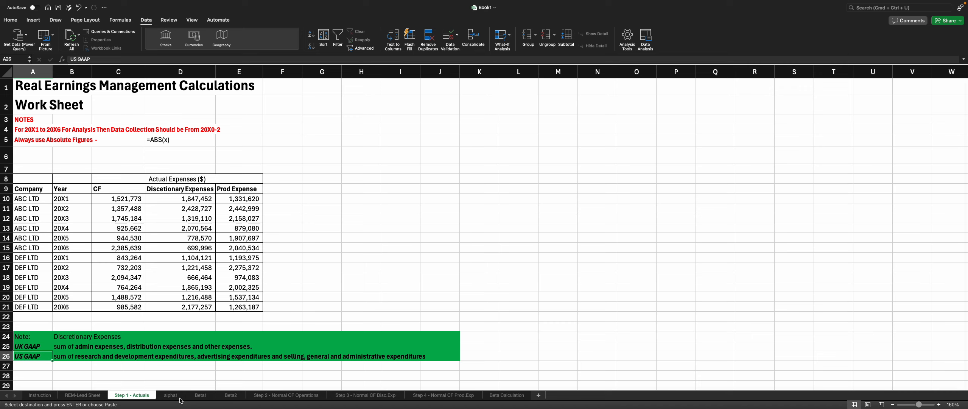
{"action": "left_click", "coordinate": [264, 396]}
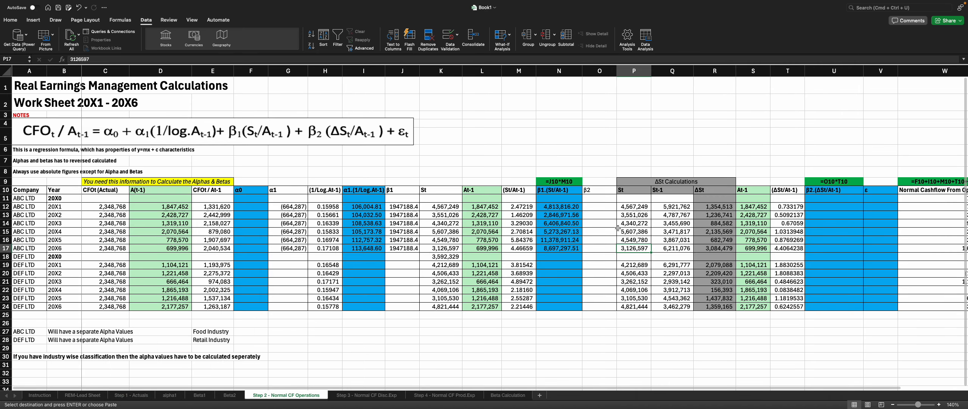
{"action": "left_click", "coordinate": [603, 206]}
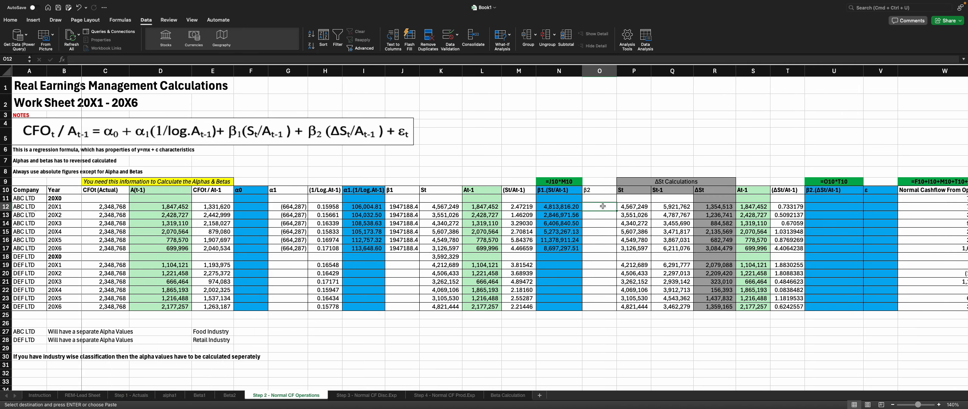
{"action": "key", "text": "ctrl+v"}
{"action": "left_click", "coordinate": [619, 215]}
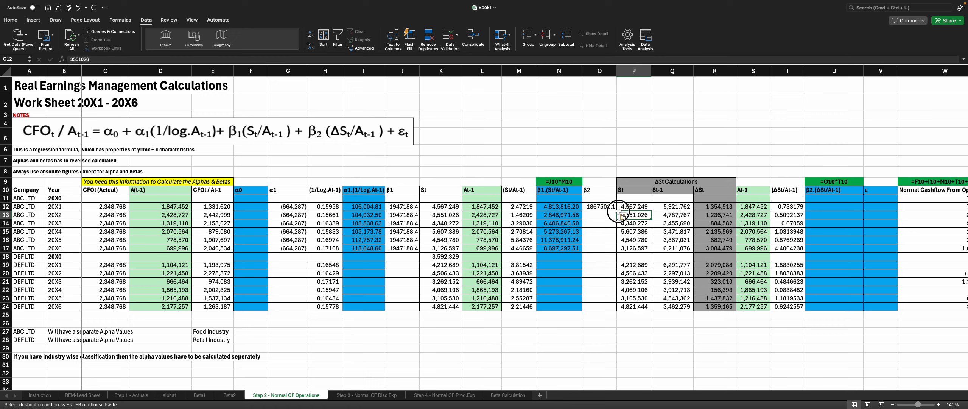
{"action": "left_click", "coordinate": [596, 204]}
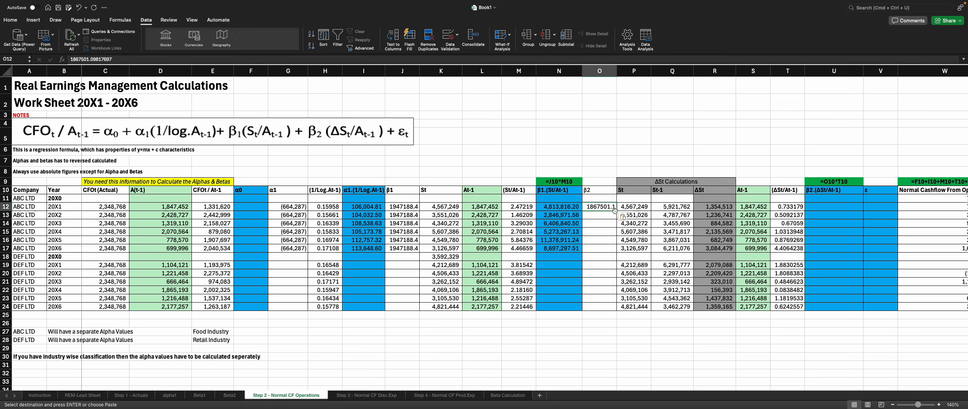
{"action": "left_click_drag", "start_coordinate": [616, 211], "coordinate": [620, 251]}
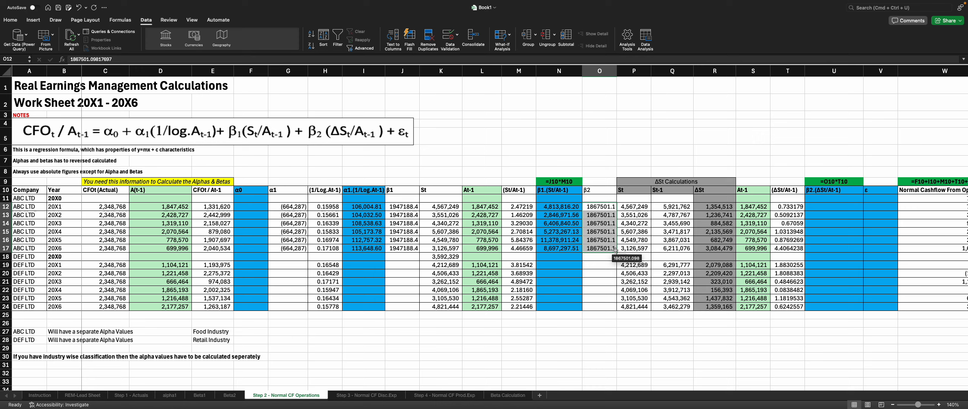
{"action": "left_click", "coordinate": [787, 209]}
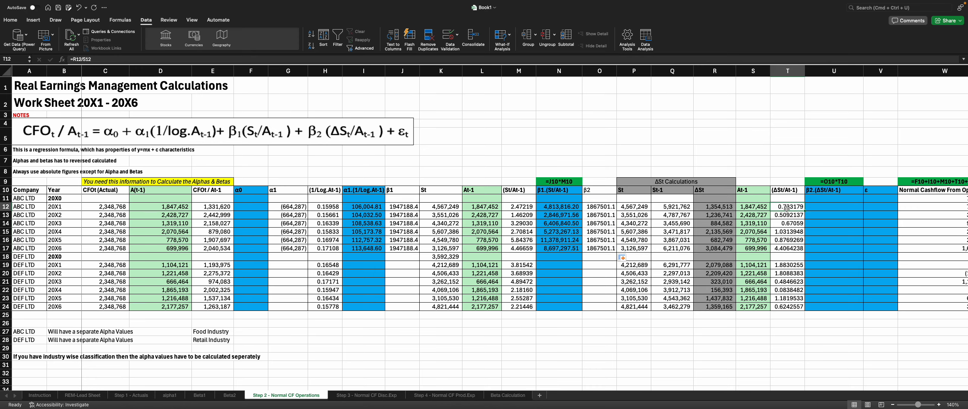
Step: Enter a formula in U12 multiplying β2 by ΔSt/At-1: =O12*T12
{"action": "left_click", "coordinate": [823, 208]}
{"action": "type", "text": "="}
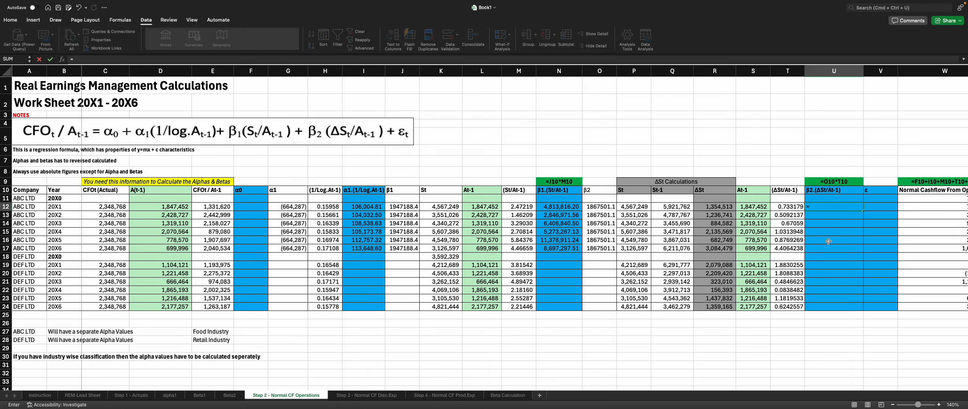
{"action": "key", "text": "Left"}
{"action": "key", "text": "Left"}
{"action": "key", "text": "Left"}
{"action": "key", "text": "Left"}
{"action": "key", "text": "Left"}
{"action": "key", "text": "Left"}
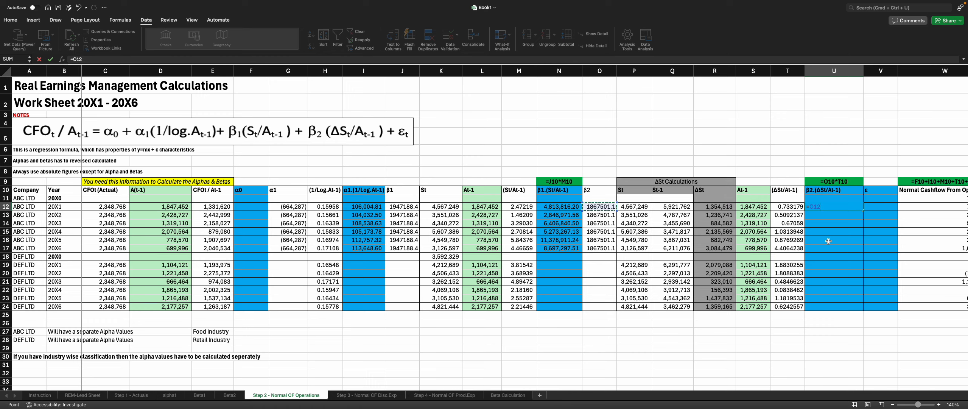
{"action": "type", "text": "("}
{"action": "key", "text": "Left"}
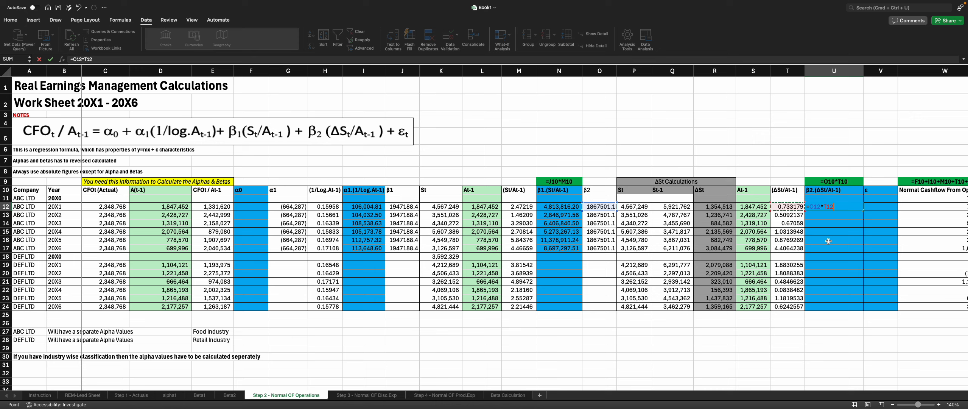
{"action": "key", "text": "Return"}
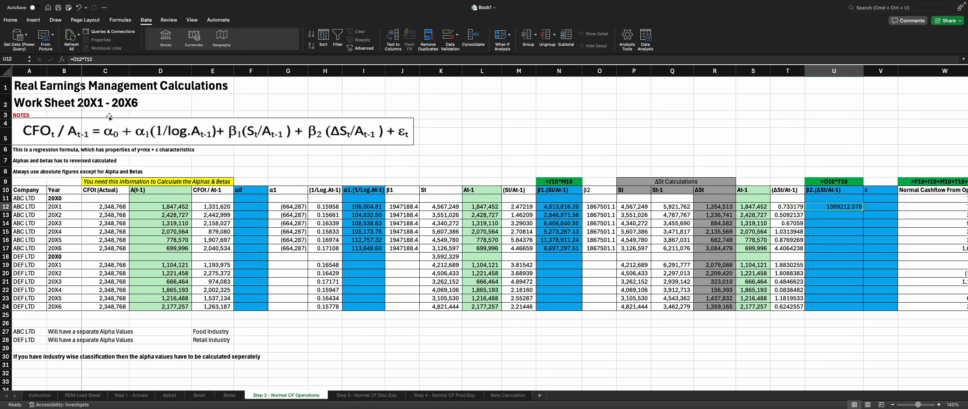
Step: Wrap the U12 formula in ABS so it reads =ABS(O12*T12)
{"action": "left_click", "coordinate": [75, 59]}
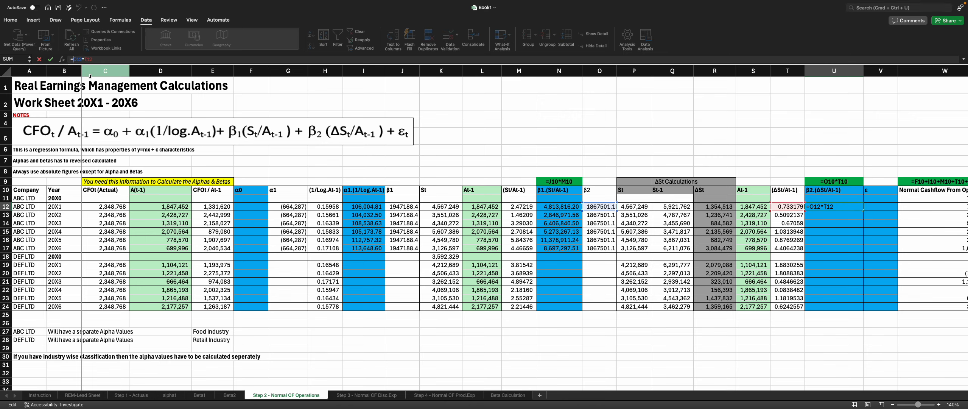
{"action": "type", "text": "Abs("}
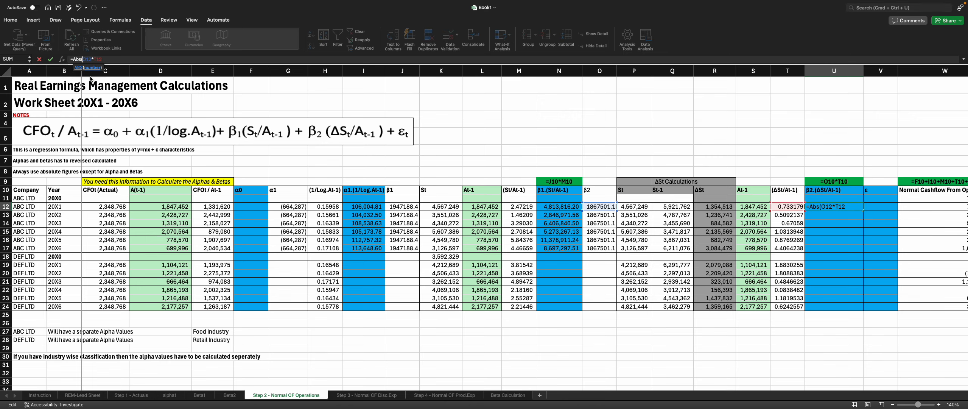
{"action": "left_click", "coordinate": [112, 60]}
{"action": "type", "text": ")"}
{"action": "key", "text": "Return"}
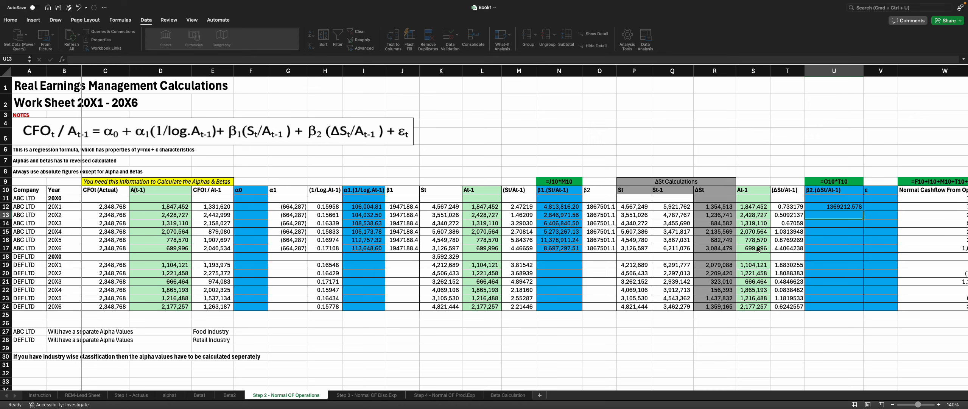
Step: Fill the U12 formula down to U17 and format the results as accounting with no decimal places
{"action": "left_click", "coordinate": [858, 211]}
{"action": "left_click_drag", "start_coordinate": [863, 210], "coordinate": [858, 251]}
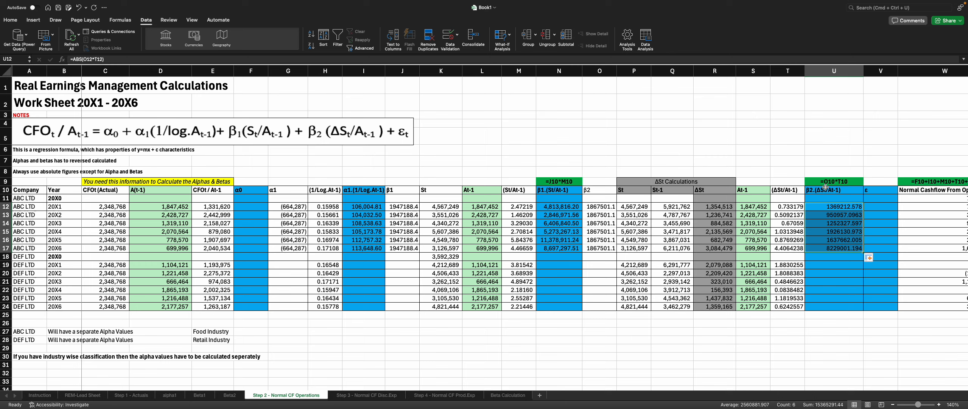
{"action": "left_click", "coordinate": [10, 20]}
{"action": "left_click", "coordinate": [301, 46]}
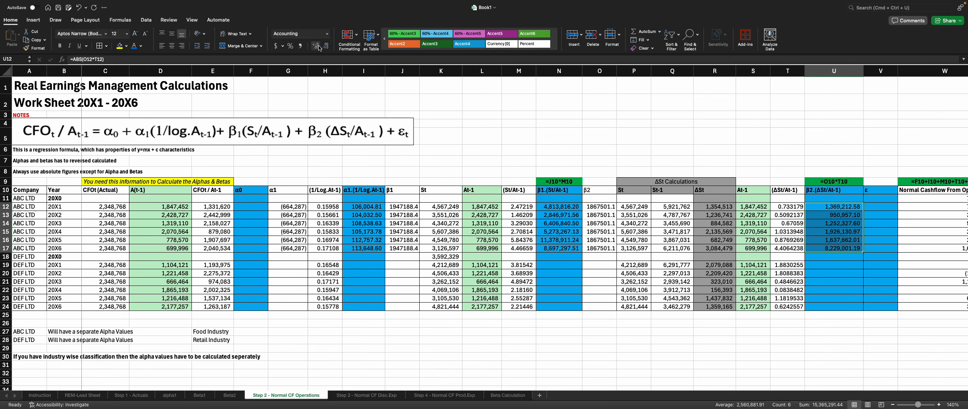
{"action": "left_click", "coordinate": [325, 46]}
{"action": "left_click", "coordinate": [325, 45]}
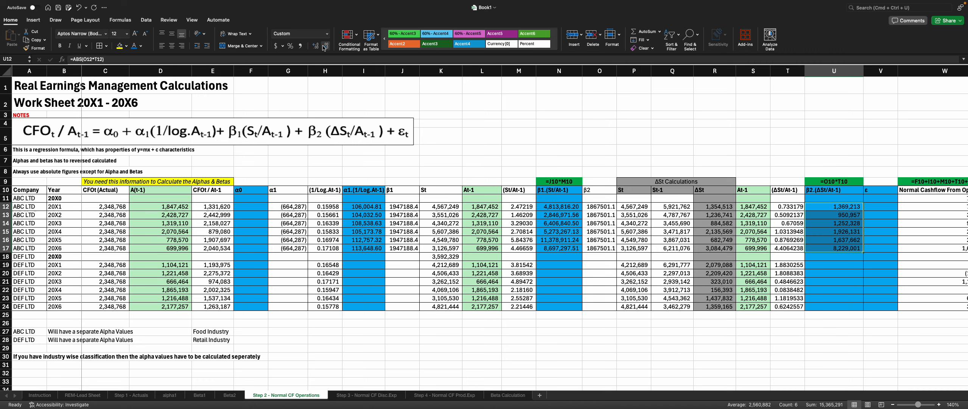
Step: Compare the β2 values with the Beta1 regression output, auto-fitting column A on the Beta1 sheet
{"action": "left_click", "coordinate": [810, 315]}
{"action": "left_click", "coordinate": [606, 208]}
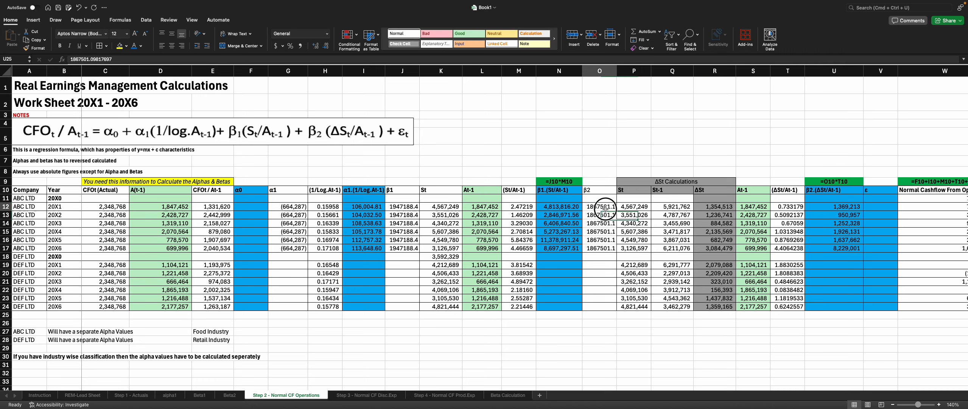
{"action": "left_click_drag", "start_coordinate": [606, 209], "coordinate": [602, 248]}
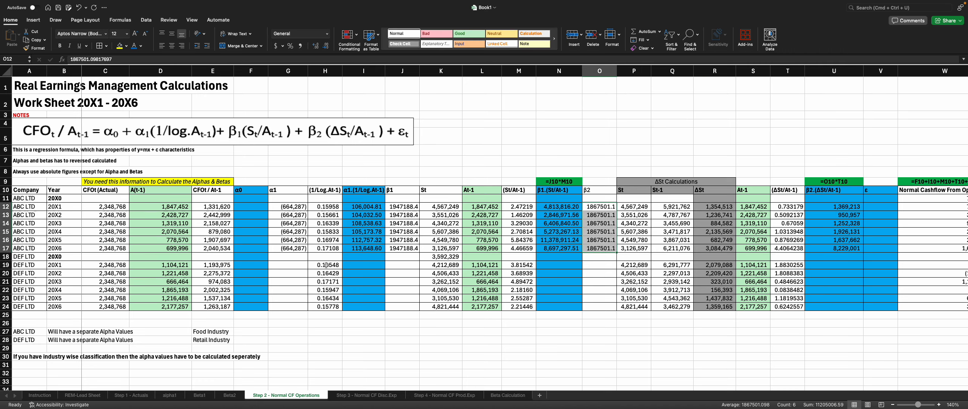
{"action": "left_click", "coordinate": [200, 395]}
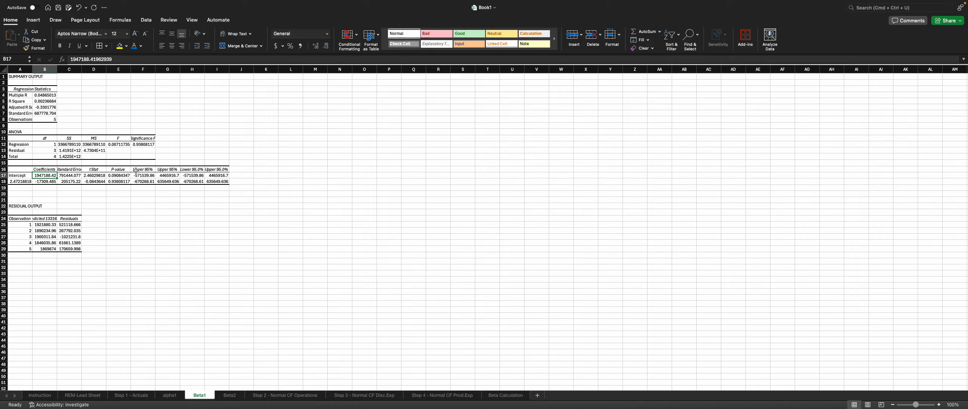
{"action": "left_click_drag", "start_coordinate": [31, 70], "coordinate": [32, 71]}
{"action": "left_click", "coordinate": [31, 70]}
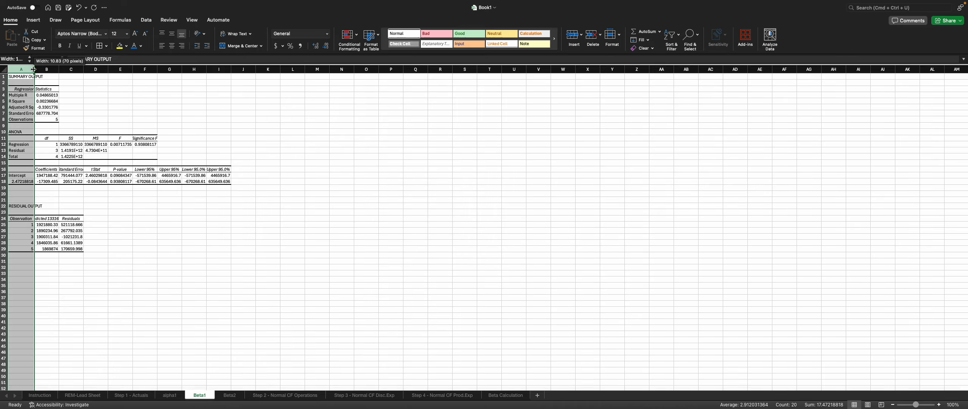
{"action": "double_click", "coordinate": [33, 70]}
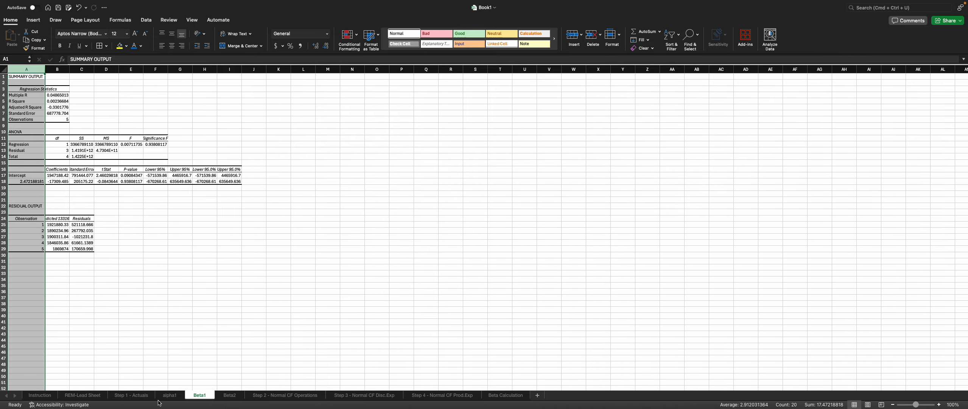
Step: Back on Step 2 - Normal CF Operations, insert a new blank column W before Normal Cashflow From Operations
{"action": "left_click", "coordinate": [131, 394]}
{"action": "left_click", "coordinate": [285, 394]}
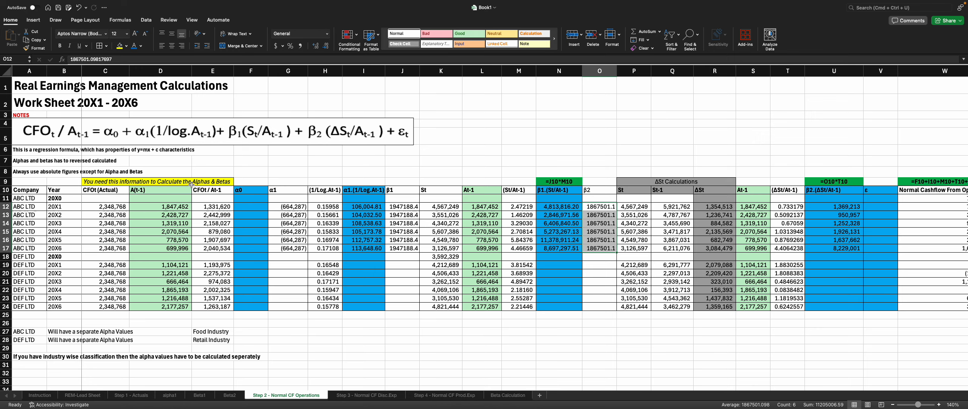
{"action": "left_click", "coordinate": [254, 192]}
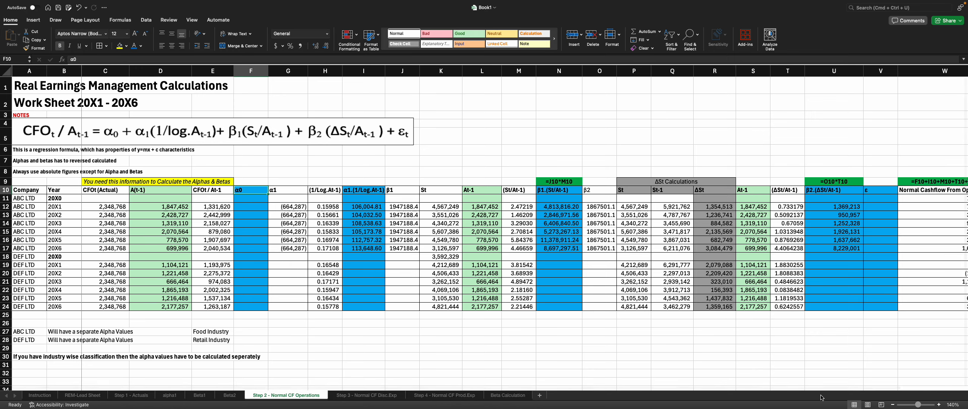
{"action": "scroll", "coordinate": [822, 396], "scroll_direction": "right", "scroll_amount": 2}
{"action": "left_click", "coordinate": [848, 72]}
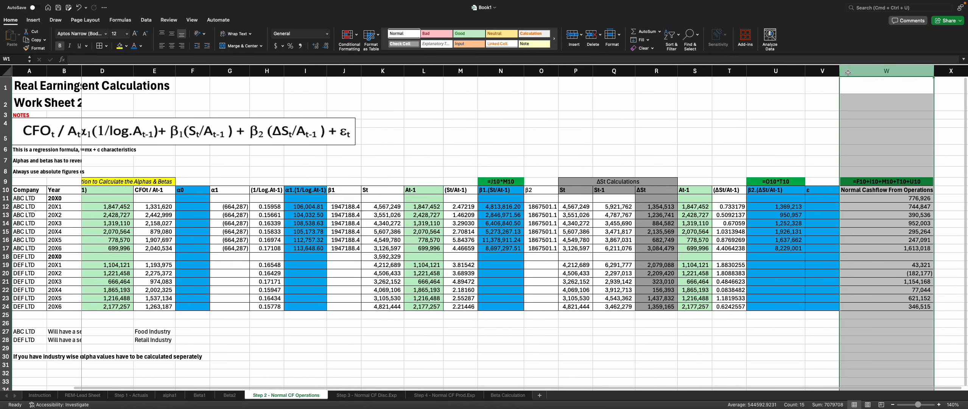
{"action": "right_click", "coordinate": [849, 73]}
{"action": "left_click", "coordinate": [860, 115]}
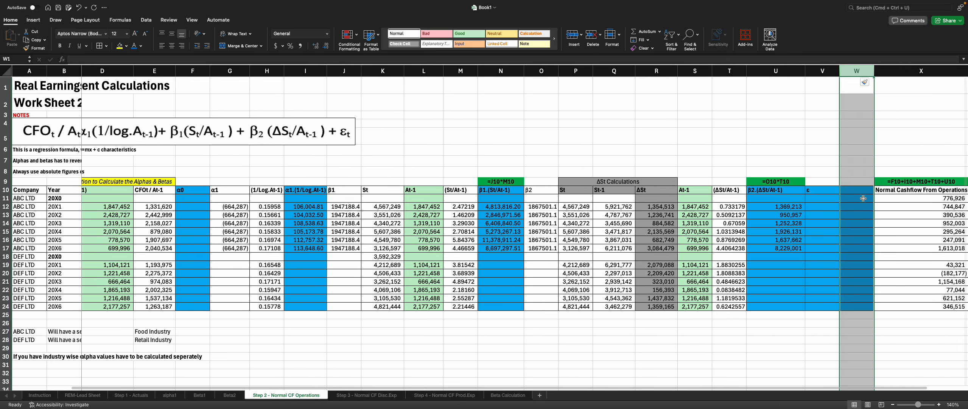
Step: Enter a formula in W10 adding α1, β1 and β2 terms: =I12+N12+U12
{"action": "left_click", "coordinate": [858, 189]}
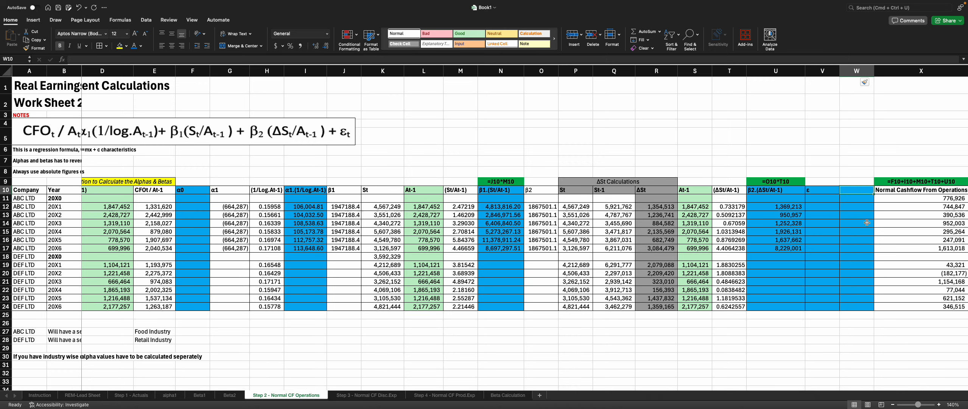
{"action": "type", "text": "="}
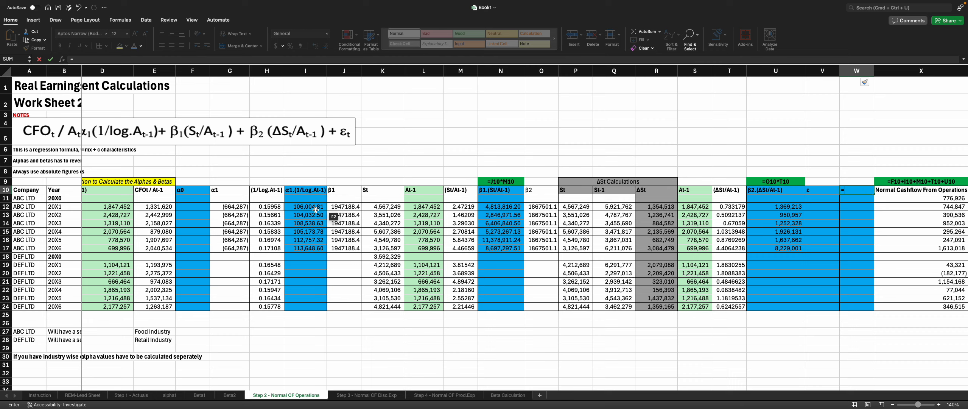
{"action": "left_click", "coordinate": [316, 209]}
{"action": "type", "text": "+"}
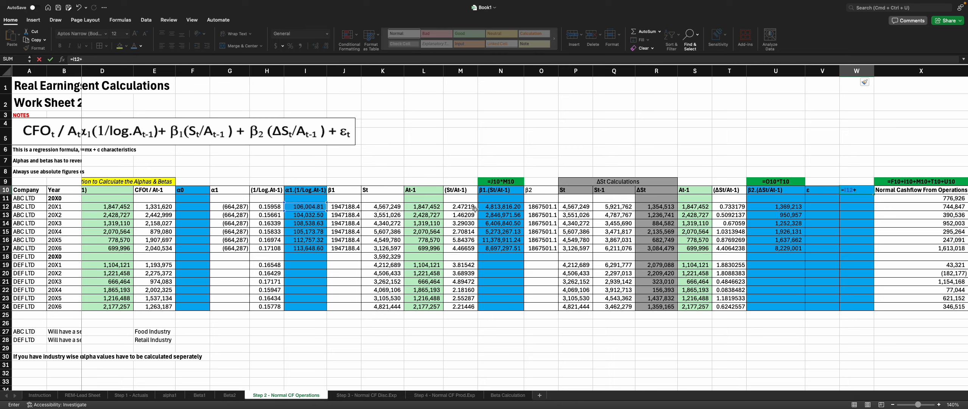
{"action": "left_click", "coordinate": [492, 208]}
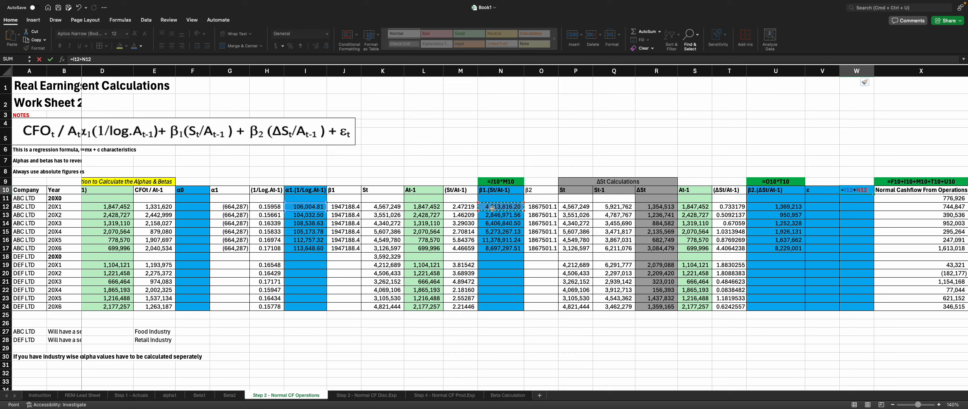
{"action": "type", "text": "+"}
{"action": "left_click", "coordinate": [752, 204]}
{"action": "key", "text": "Return"}
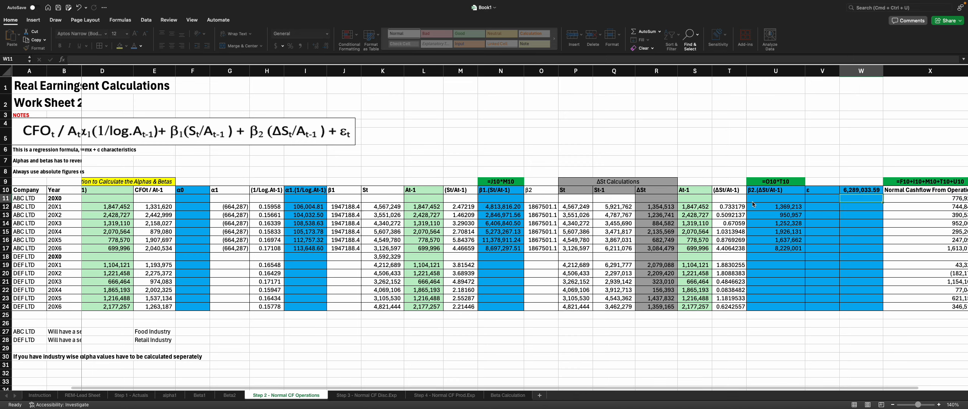
Step: Copy the sum formula into W12 and fill it down through W24
{"action": "left_click", "coordinate": [856, 190]}
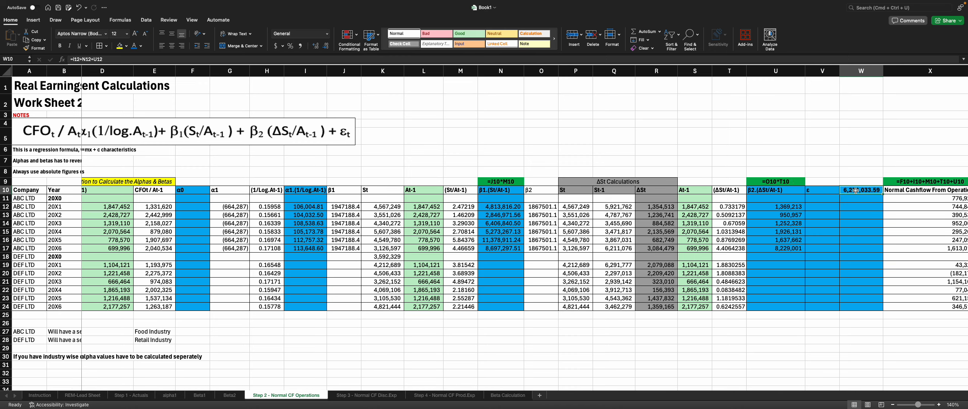
{"action": "key", "text": "super+c"}
{"action": "left_click", "coordinate": [855, 209]}
{"action": "key", "text": "super+v"}
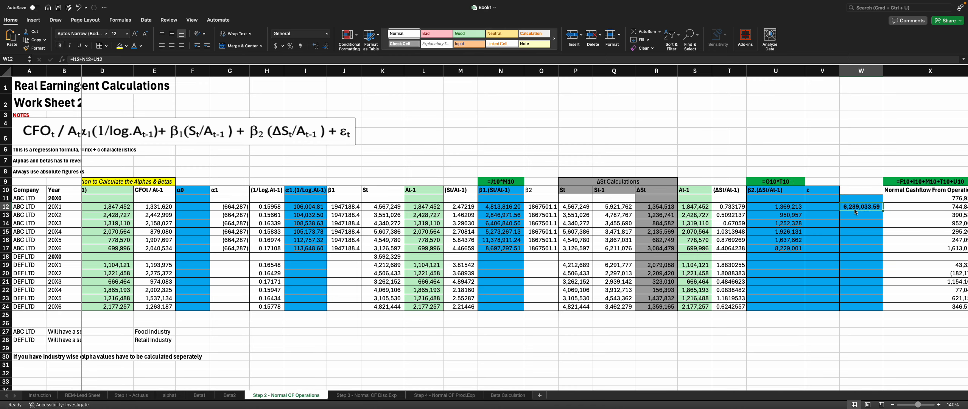
{"action": "left_click_drag", "start_coordinate": [884, 209], "coordinate": [878, 307]}
{"action": "left_click", "coordinate": [863, 261]}
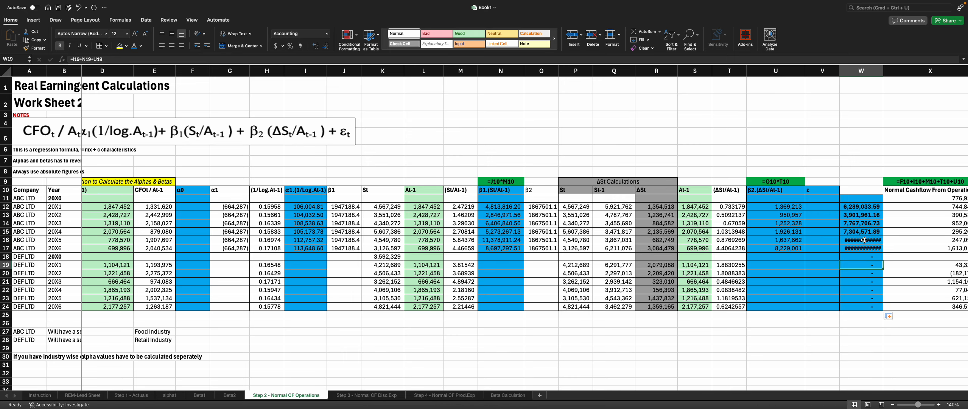
{"action": "left_click_drag", "start_coordinate": [865, 239], "coordinate": [866, 246]}
{"action": "key", "text": "Delete"}
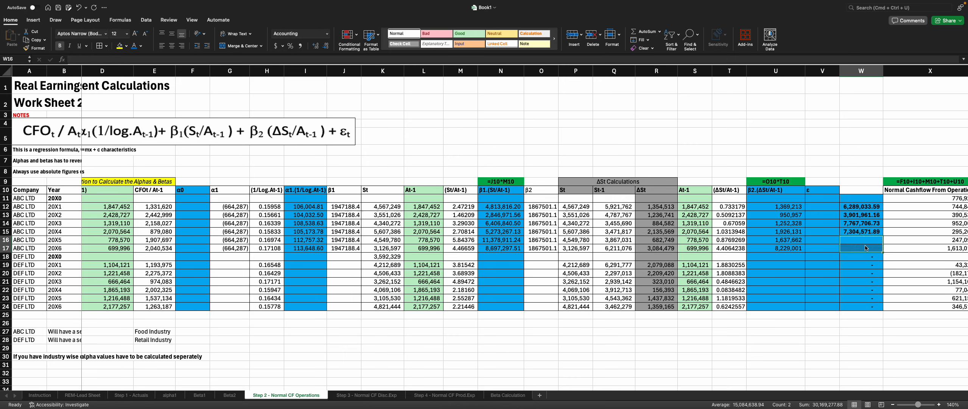
{"action": "key", "text": "super+z"}
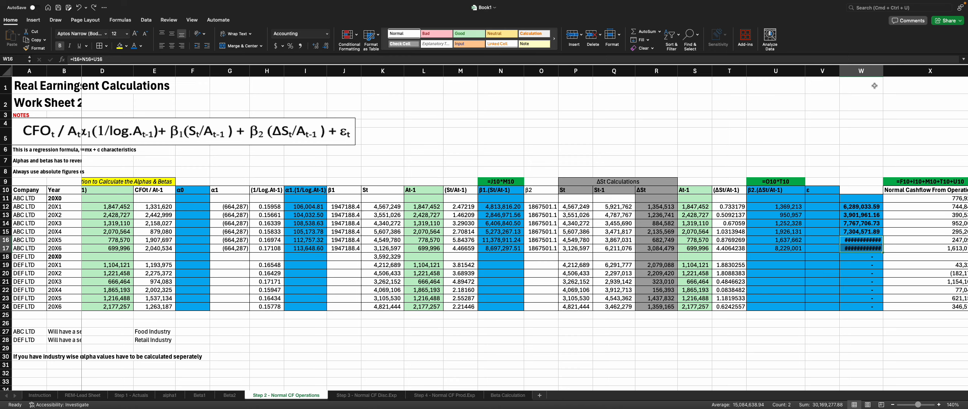
Step: Widen column W so the summed values display, then select W12:W17
{"action": "left_click_drag", "start_coordinate": [883, 72], "coordinate": [887, 72]}
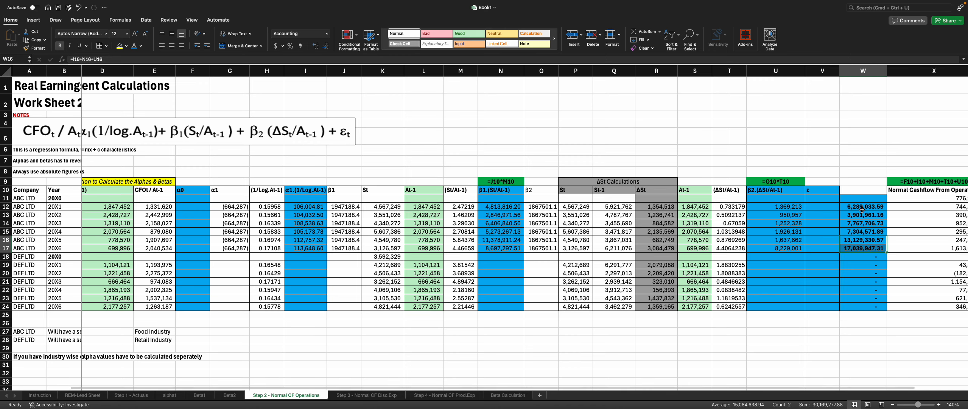
{"action": "left_click_drag", "start_coordinate": [862, 209], "coordinate": [862, 248]}
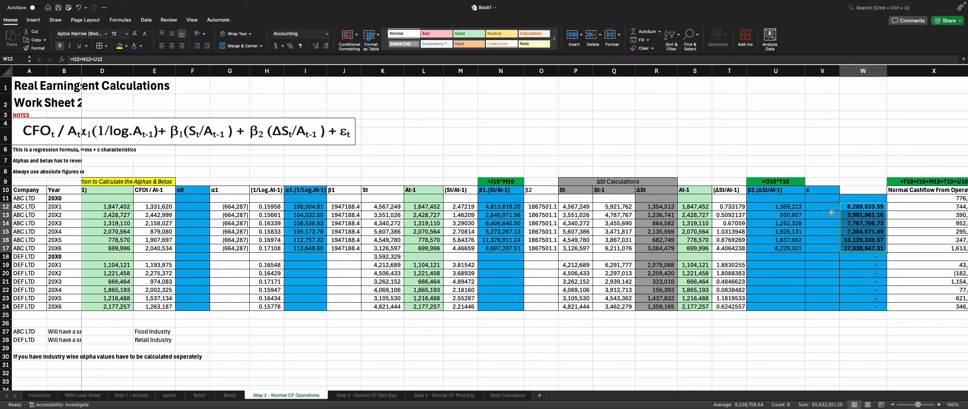
Step: Run a Regression with Input Y range $E$12:$E$17 and Input X range $W$12:$W$17, output to a new worksheet named Alpha0
{"action": "mouse_move", "coordinate": [178, 3]}
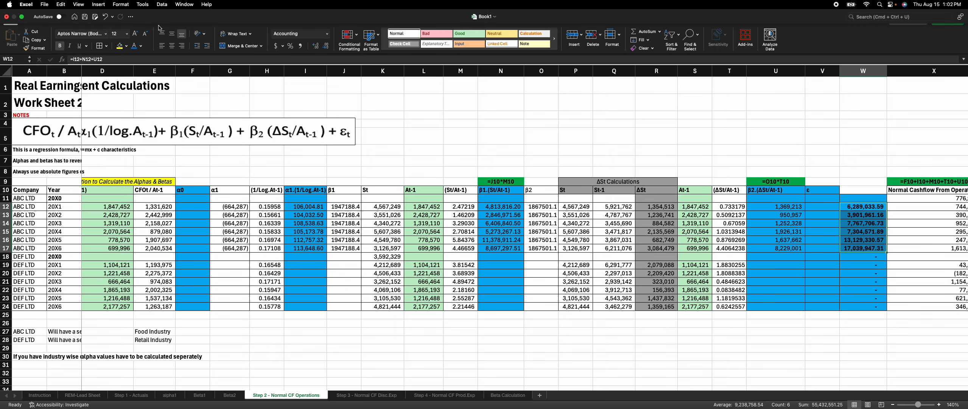
{"action": "left_click", "coordinate": [151, 21]}
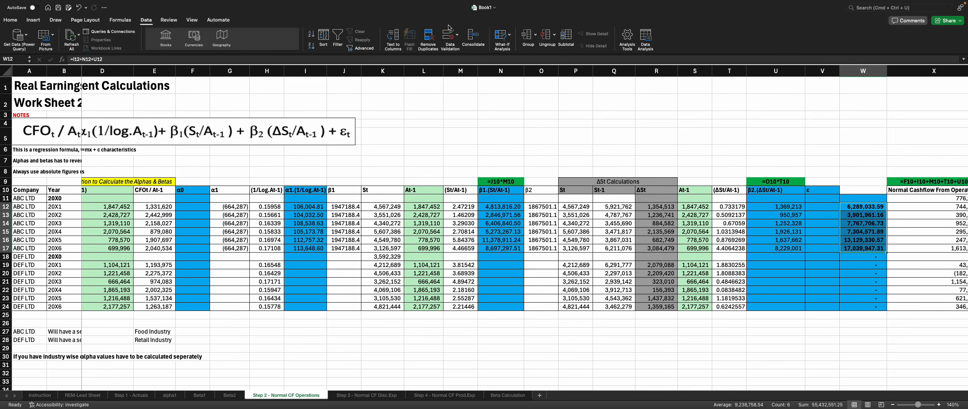
{"action": "left_click", "coordinate": [645, 38]}
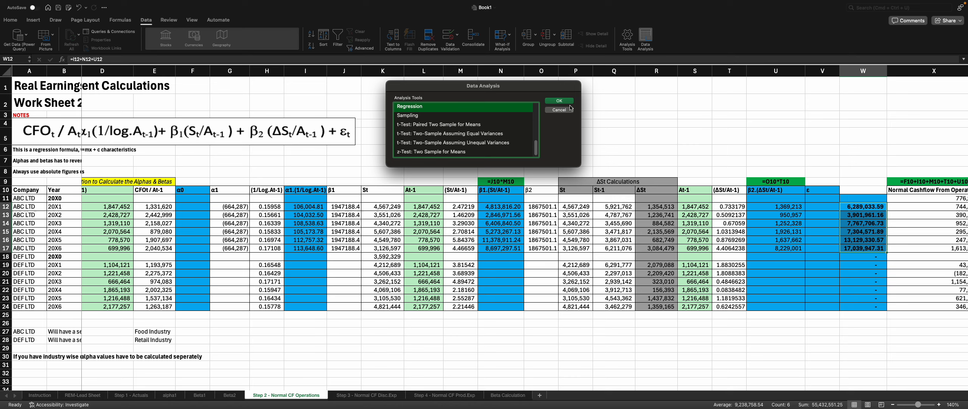
{"action": "left_click", "coordinate": [559, 101]}
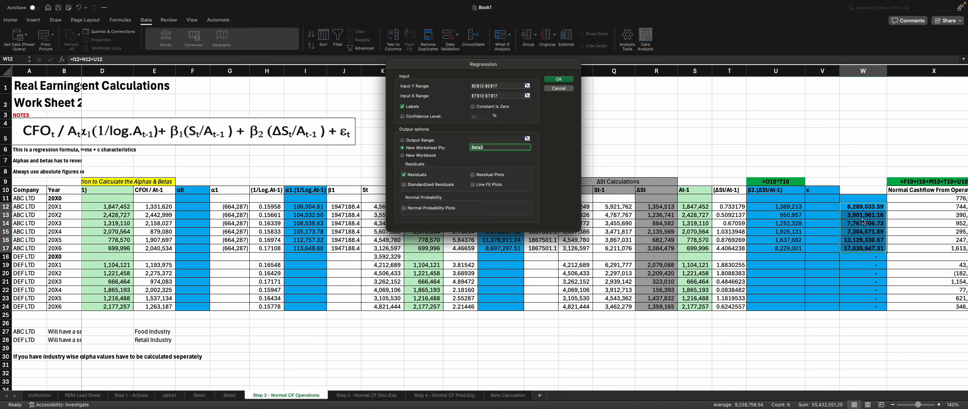
{"action": "left_click", "coordinate": [508, 96]}
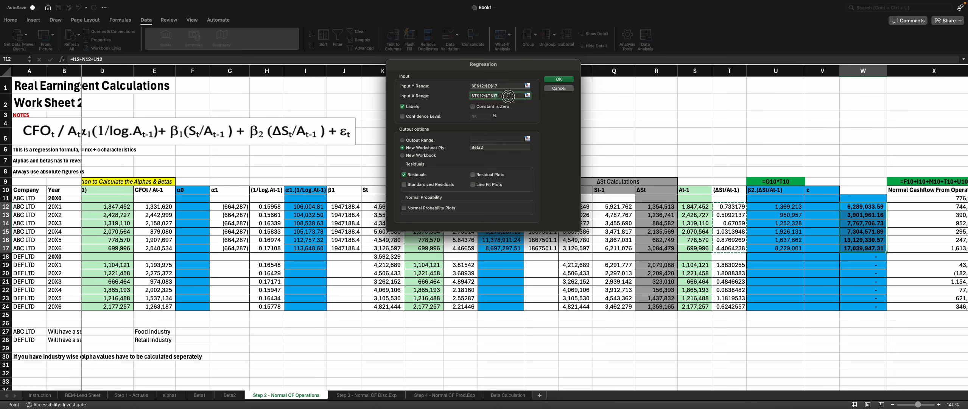
{"action": "key", "text": "BackSpace"}
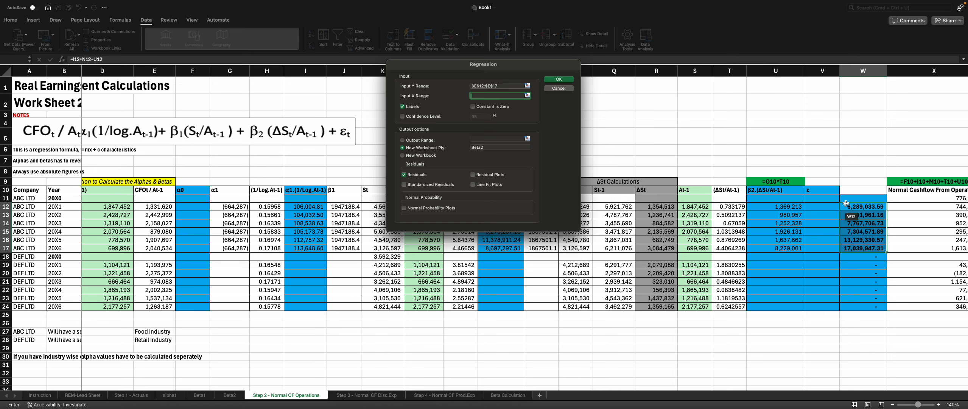
{"action": "left_click_drag", "start_coordinate": [848, 205], "coordinate": [848, 248]}
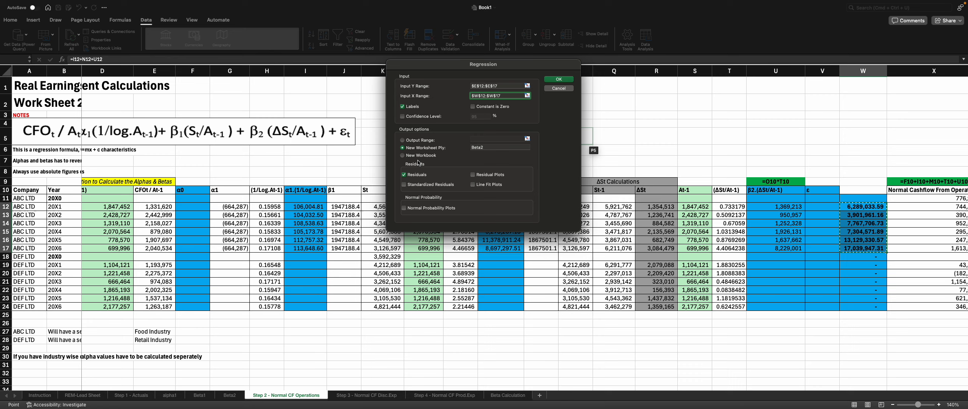
{"action": "left_click", "coordinate": [494, 149]}
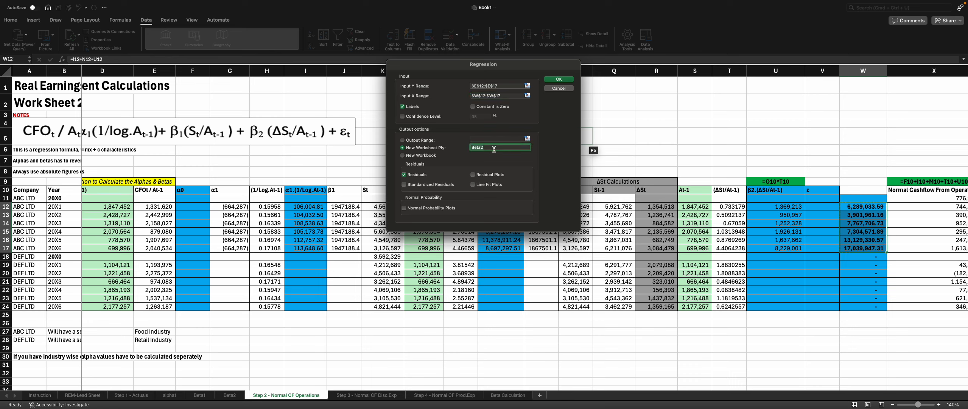
{"action": "type", "text": "Ap"}
{"action": "key", "text": "Return"}
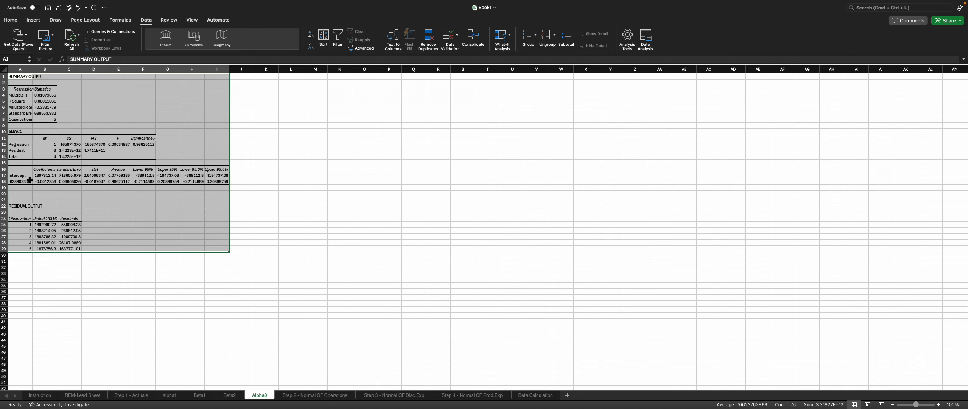
Step: Copy the regression's Intercept coefficient from Alpha0 and paste it into the α0 cells F12 through F17 on Step 2
{"action": "left_click", "coordinate": [45, 176]}
{"action": "key", "text": "super+c"}
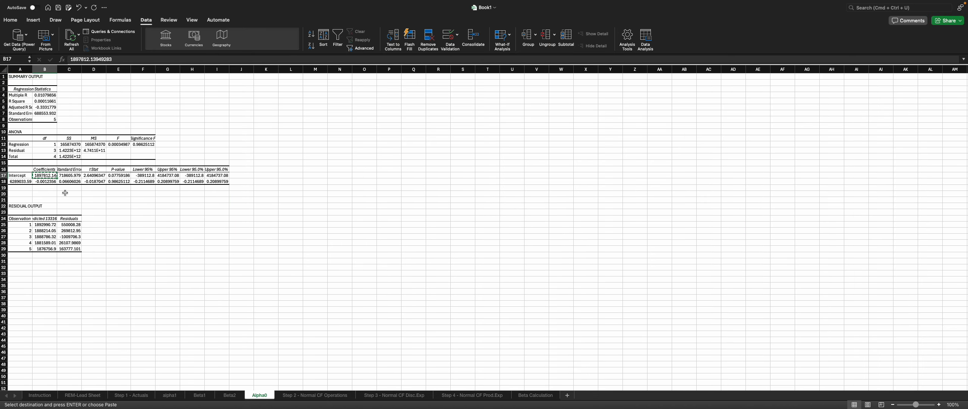
{"action": "left_click", "coordinate": [333, 395]}
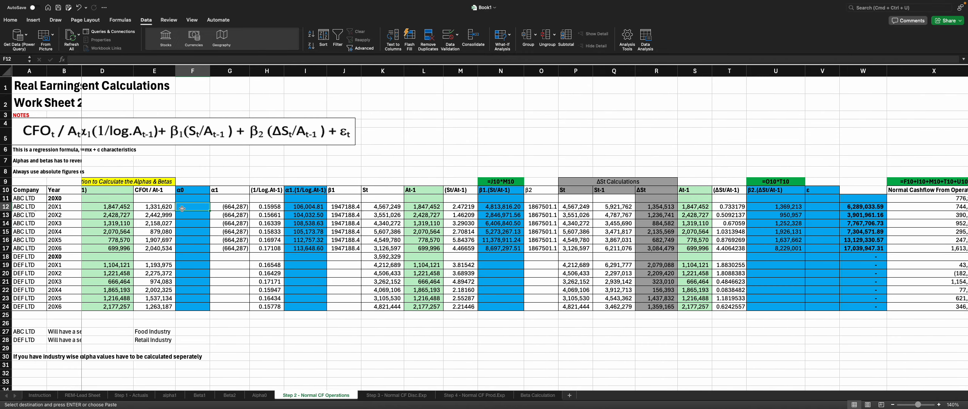
{"action": "key", "text": "super+v"}
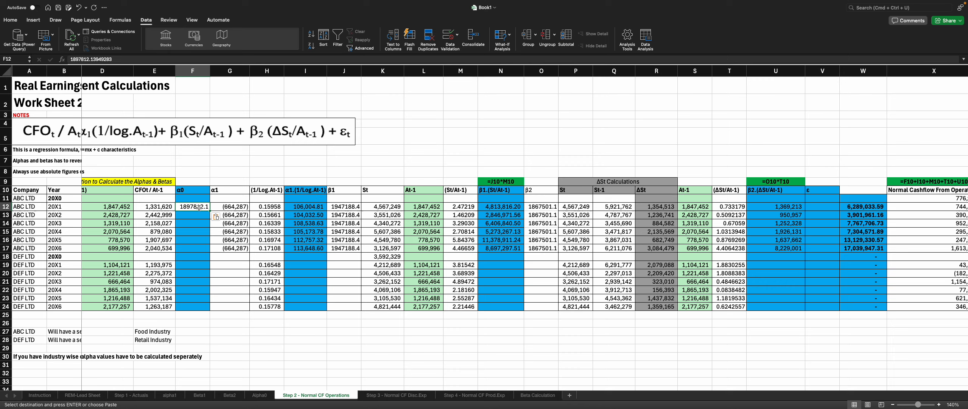
{"action": "key", "text": "shift+Down"}
{"action": "key", "text": "shift+Down"}
{"action": "key", "text": "shift+Down"}
{"action": "key", "text": "shift+Down"}
{"action": "key", "text": "shift+Down"}
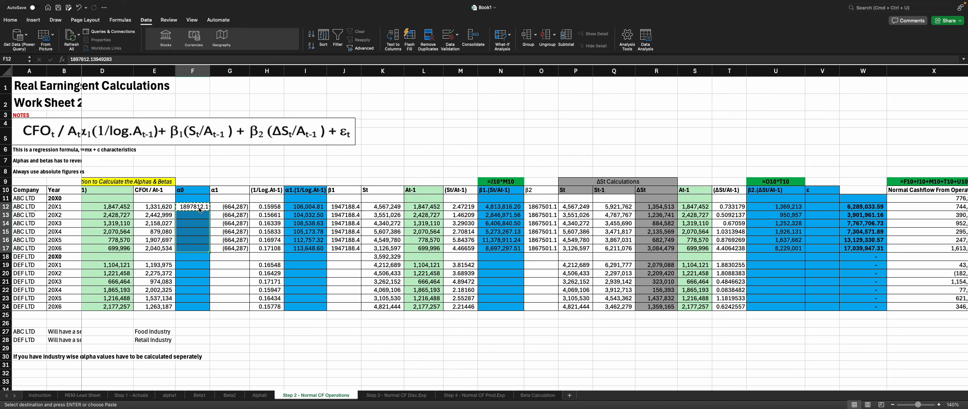
{"action": "key", "text": "super+v"}
{"action": "left_click", "coordinate": [194, 199]}
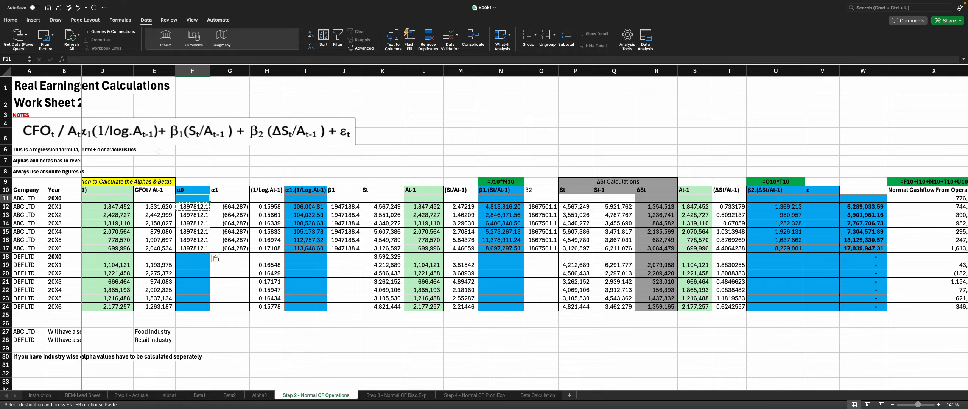
Step: Copy the neighbouring cell's formatting onto the α0 cells F12:F17 with Format Painter
{"action": "left_click", "coordinate": [10, 19]}
{"action": "left_click", "coordinate": [33, 48]}
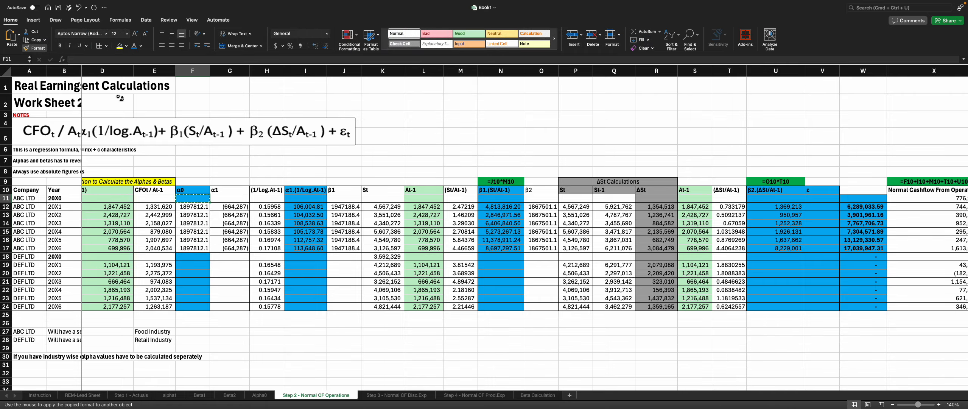
{"action": "left_click_drag", "start_coordinate": [191, 207], "coordinate": [192, 248]}
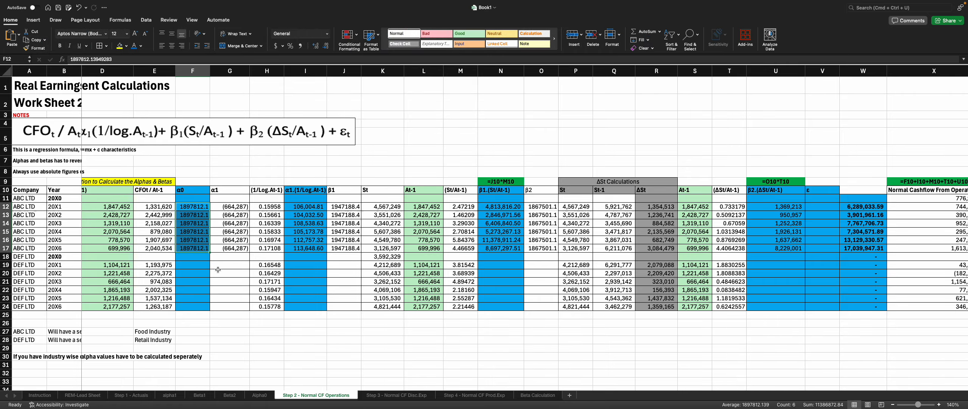
{"action": "key", "text": "ctrl+super+f"}
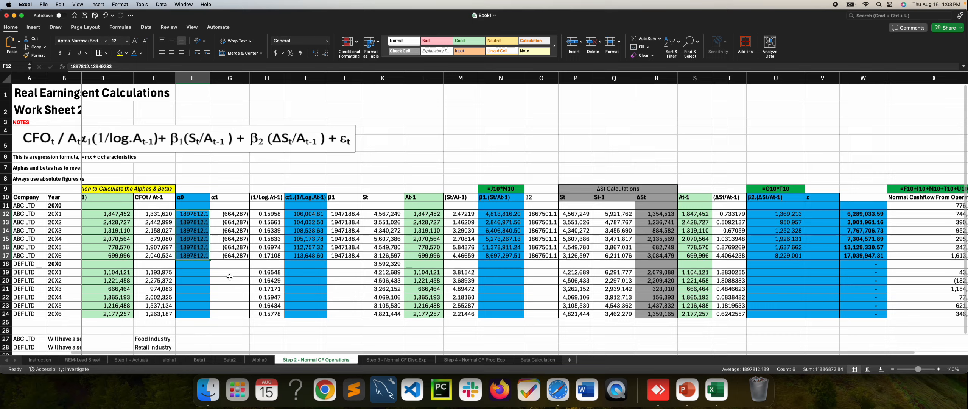
Step: Apply comma style to the α0 cells F12:F17 and reduce them to no decimal places
{"action": "left_click", "coordinate": [22, 16]}
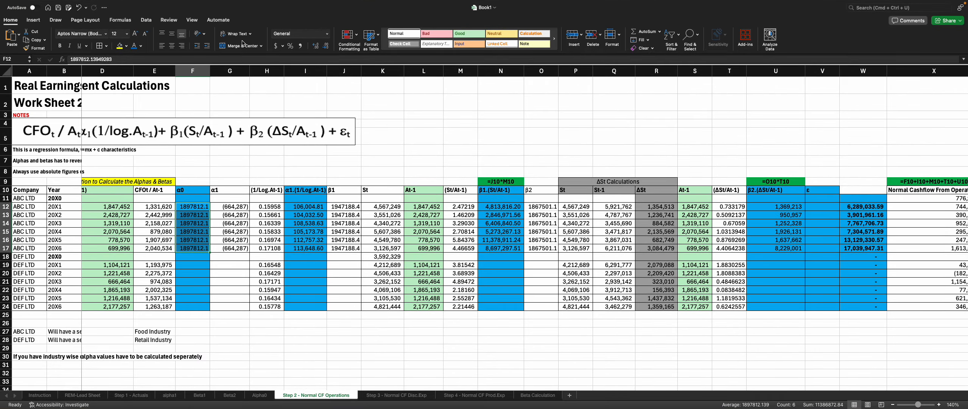
{"action": "left_click", "coordinate": [301, 46]}
{"action": "left_click", "coordinate": [320, 46]}
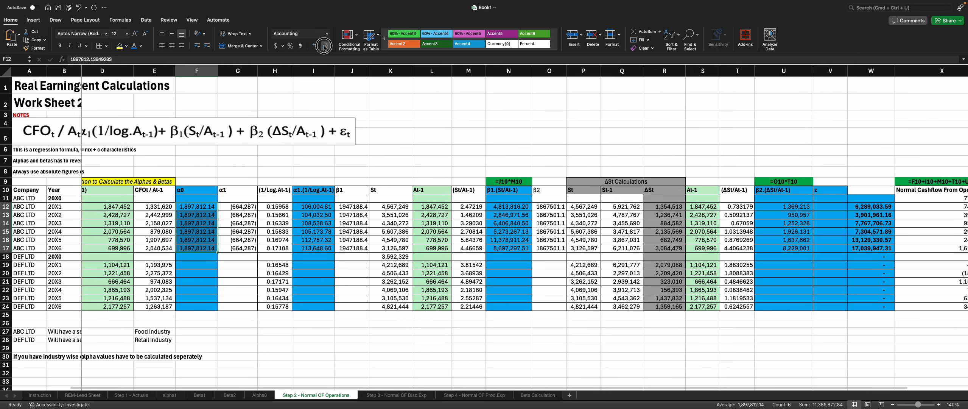
{"action": "left_click", "coordinate": [320, 45]}
Step: Autofit column A on the Alpha0 regression output sheet
{"action": "left_click", "coordinate": [382, 274]}
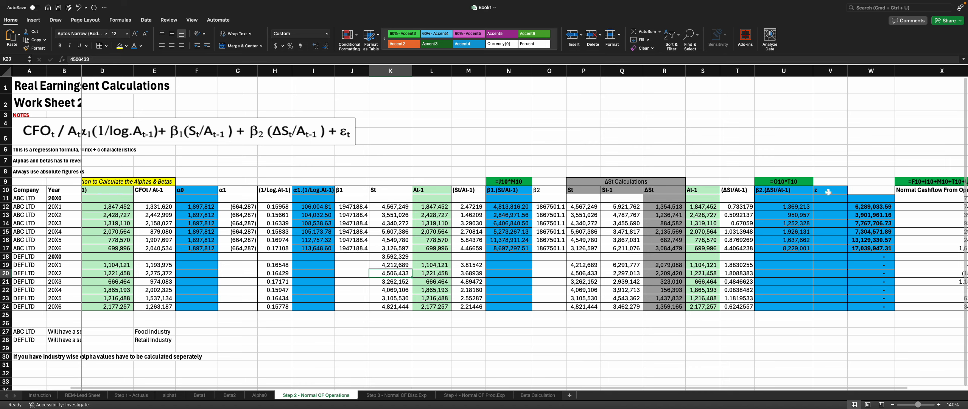
{"action": "left_click", "coordinate": [268, 395]}
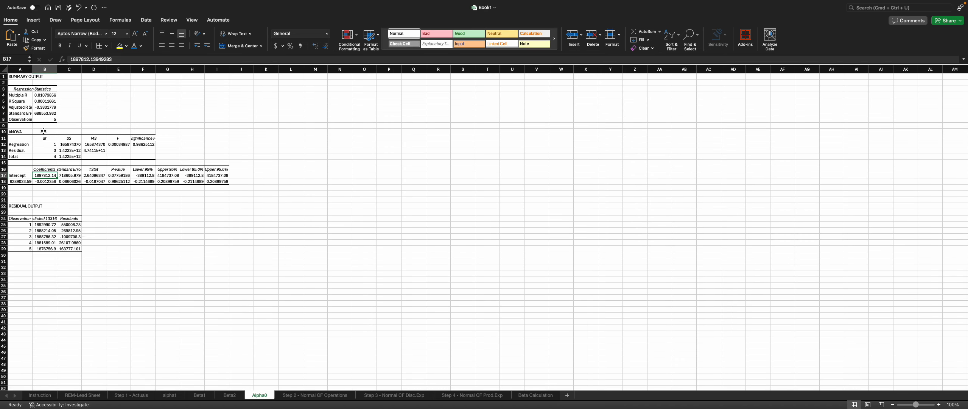
{"action": "double_click", "coordinate": [33, 70]}
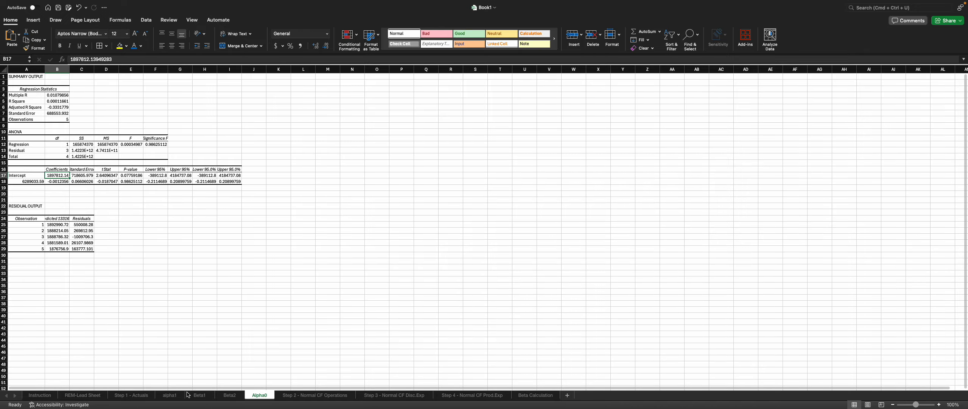
{"action": "left_click_drag", "start_coordinate": [33, 225], "coordinate": [31, 248]}
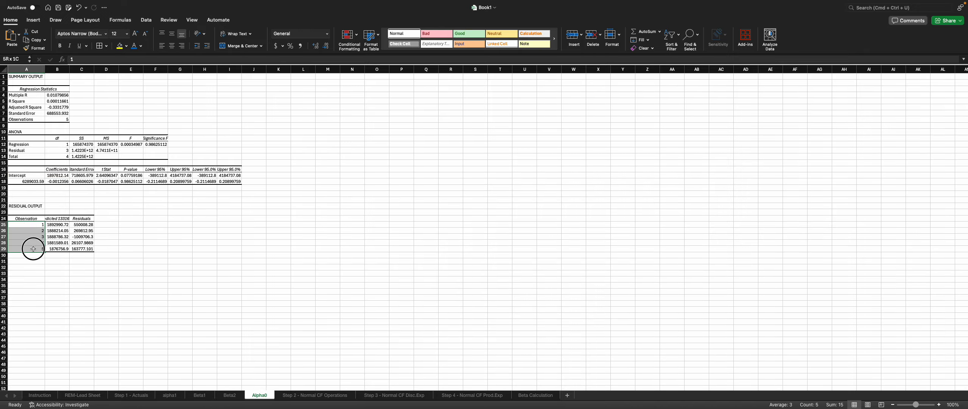
Step: Review the ABC LTD year entries in rows 12 to 17 on the Step 2 sheet
{"action": "left_click", "coordinate": [304, 396]}
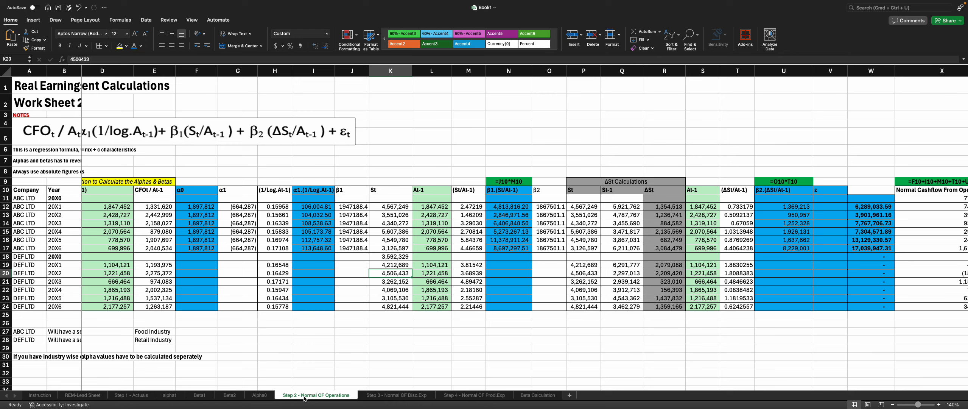
{"action": "left_click_drag", "start_coordinate": [61, 207], "coordinate": [59, 246]}
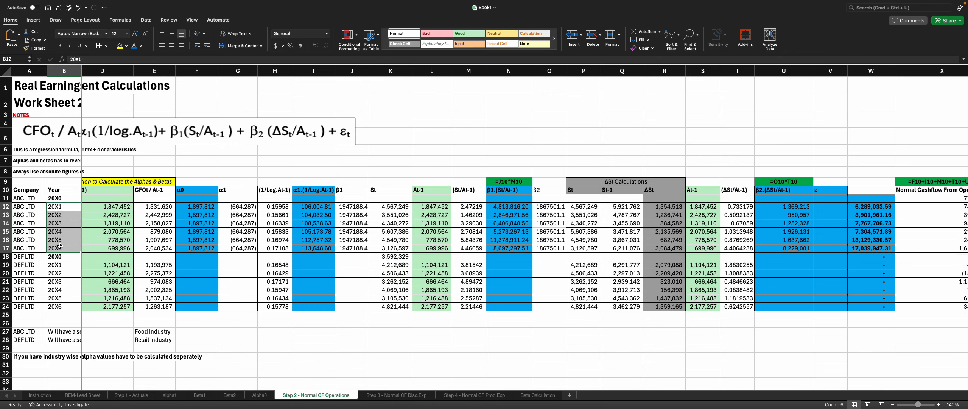
{"action": "left_click", "coordinate": [61, 209]}
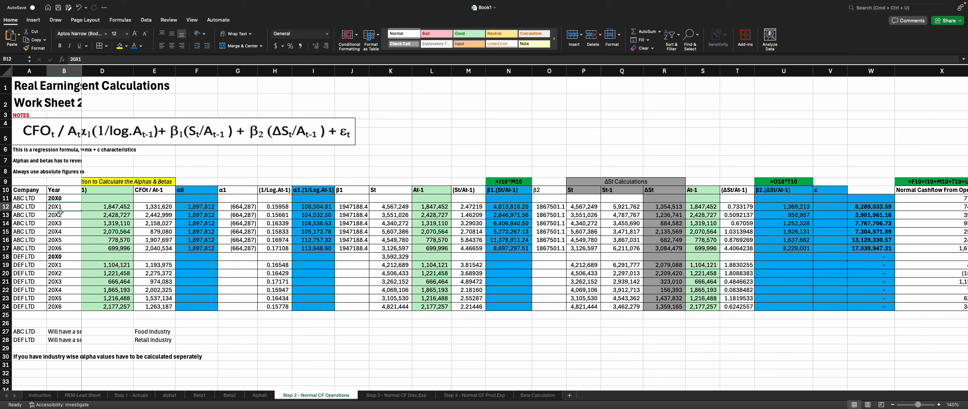
{"action": "left_click", "coordinate": [61, 215]}
{"action": "left_click", "coordinate": [62, 224]}
{"action": "left_click", "coordinate": [63, 231]}
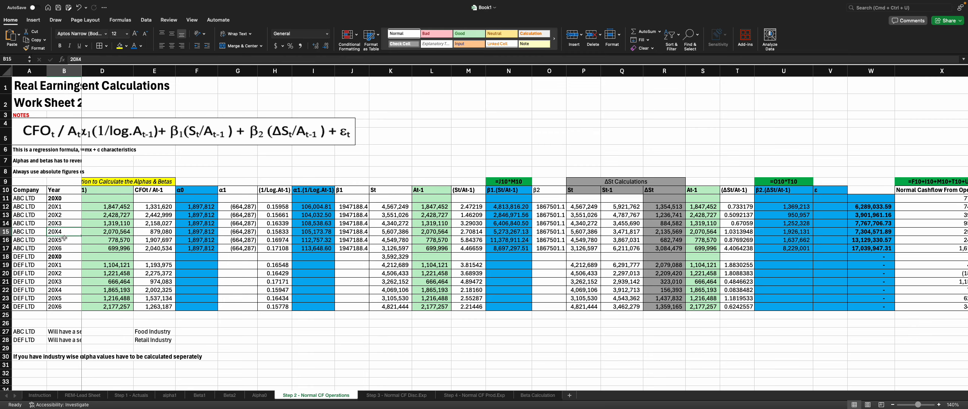
{"action": "left_click", "coordinate": [62, 239]}
{"action": "left_click", "coordinate": [63, 248]}
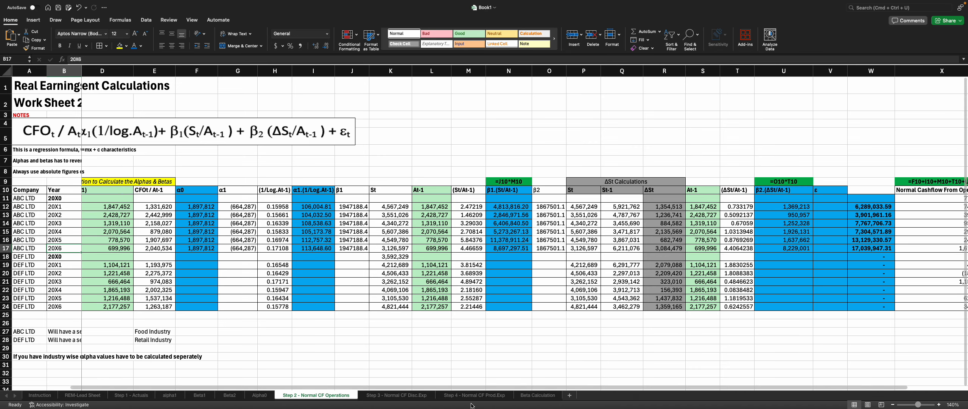
Step: Widen column B on the Alpha0 sheet so the regression statistics display fully
{"action": "left_click", "coordinate": [259, 395]}
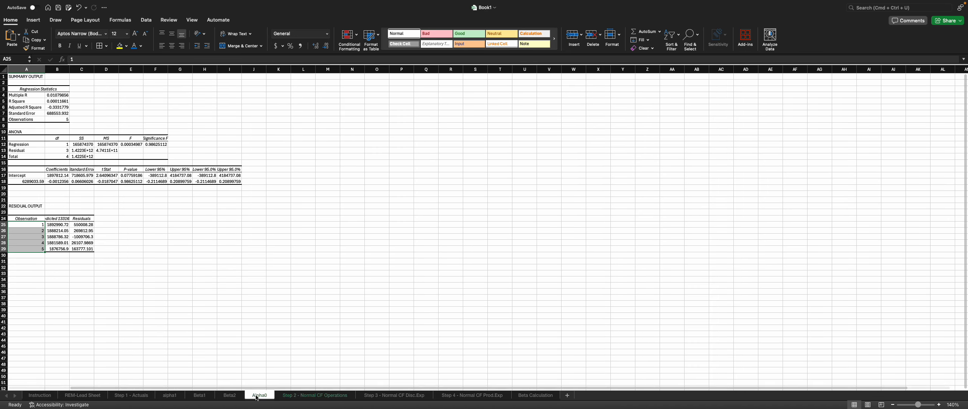
{"action": "left_click", "coordinate": [117, 262]}
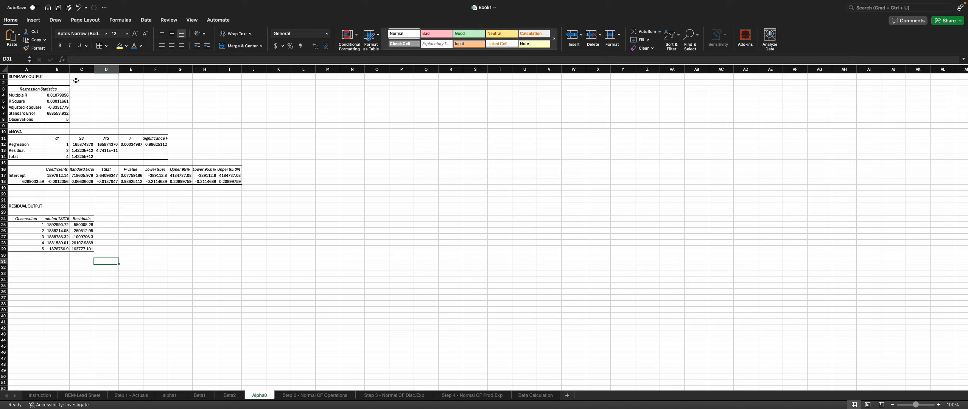
{"action": "left_click_drag", "start_coordinate": [69, 70], "coordinate": [74, 71]}
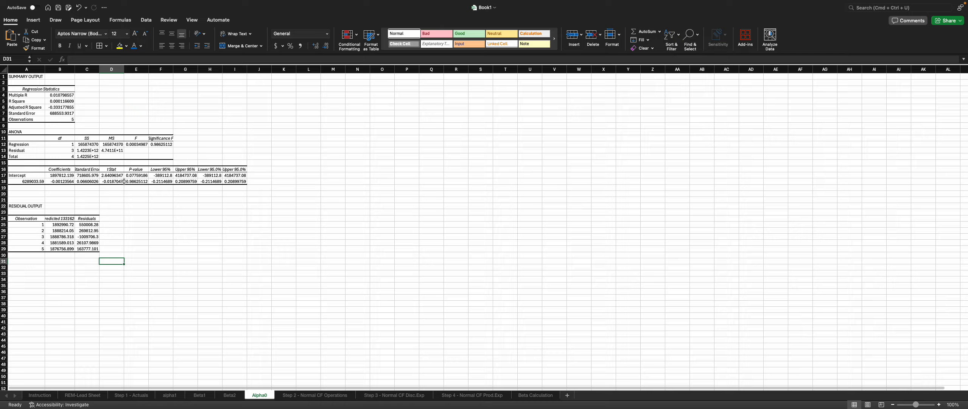
Step: Compare the REM-Lead Sheet with Step 2, examining the β2 and Company cells for ABC LTD
{"action": "left_click", "coordinate": [83, 394]}
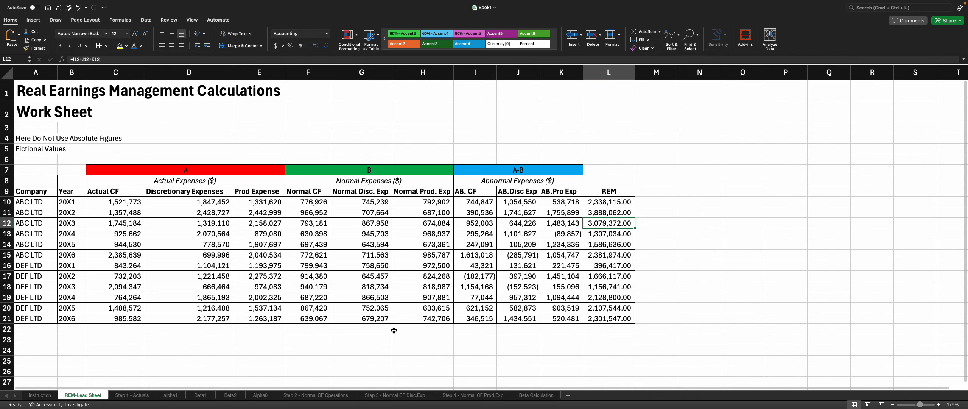
{"action": "left_click", "coordinate": [327, 395]}
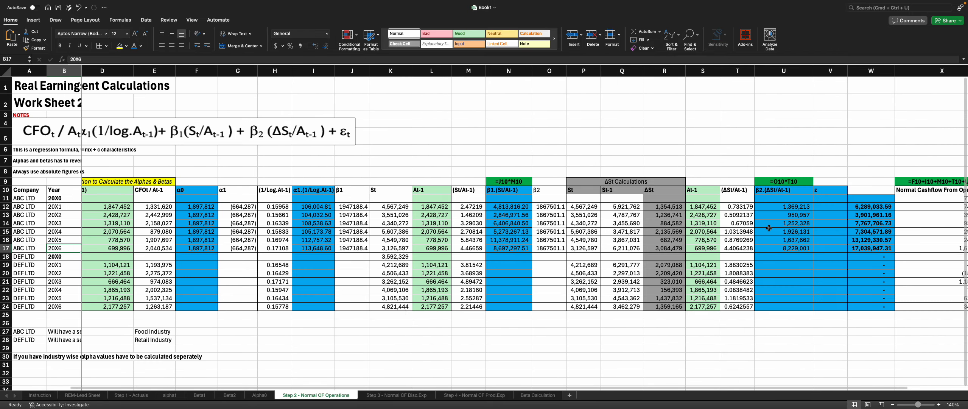
{"action": "left_click_drag", "start_coordinate": [769, 206], "coordinate": [769, 251]}
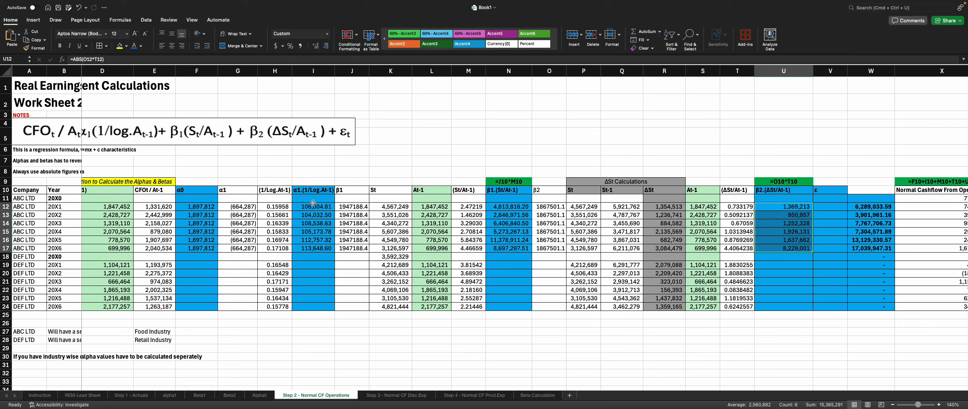
{"action": "left_click_drag", "start_coordinate": [32, 205], "coordinate": [35, 247]}
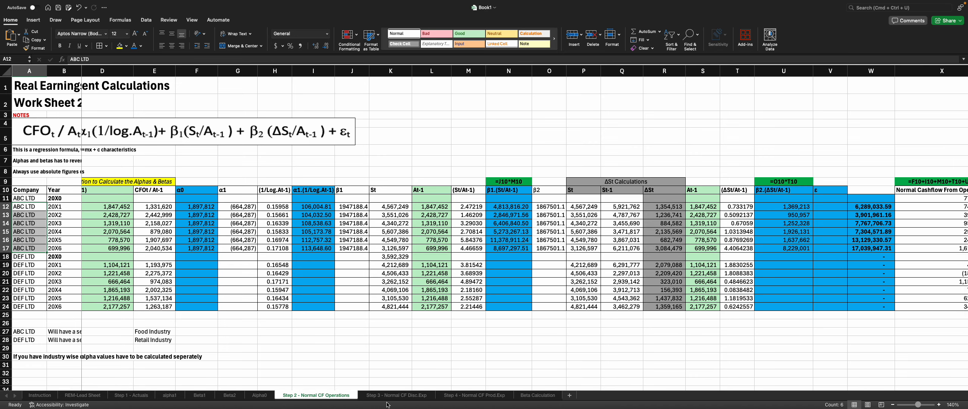
Step: On the Alpha0 sheet, autofit column B and copy the last residual value in C29
{"action": "left_click", "coordinate": [259, 395]}
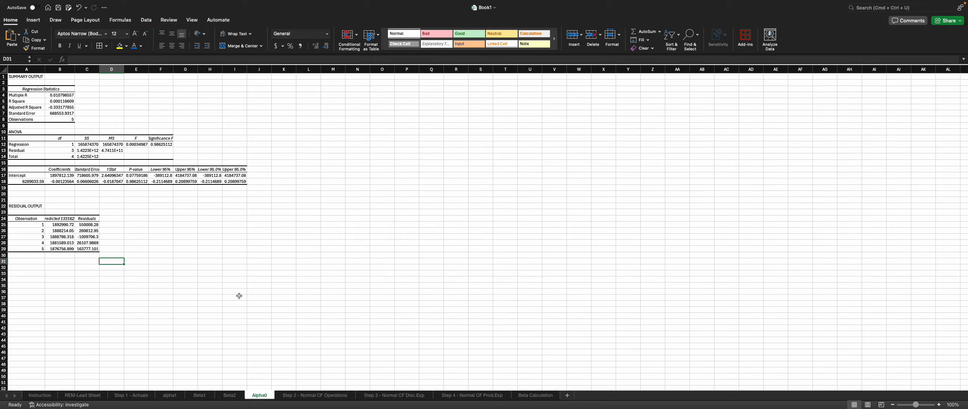
{"action": "left_click", "coordinate": [71, 250]}
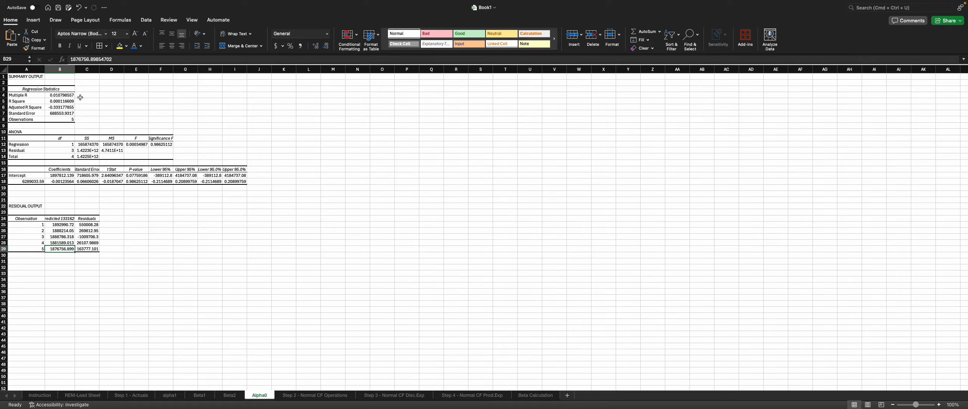
{"action": "double_click", "coordinate": [75, 69]}
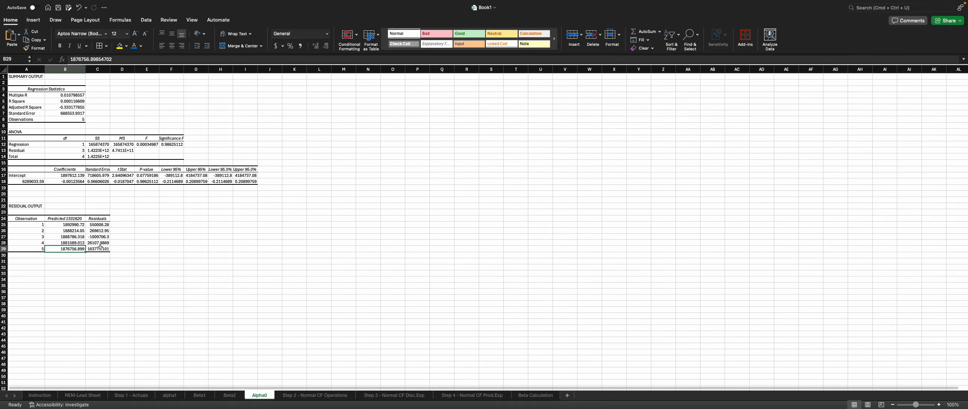
{"action": "left_click", "coordinate": [100, 248]}
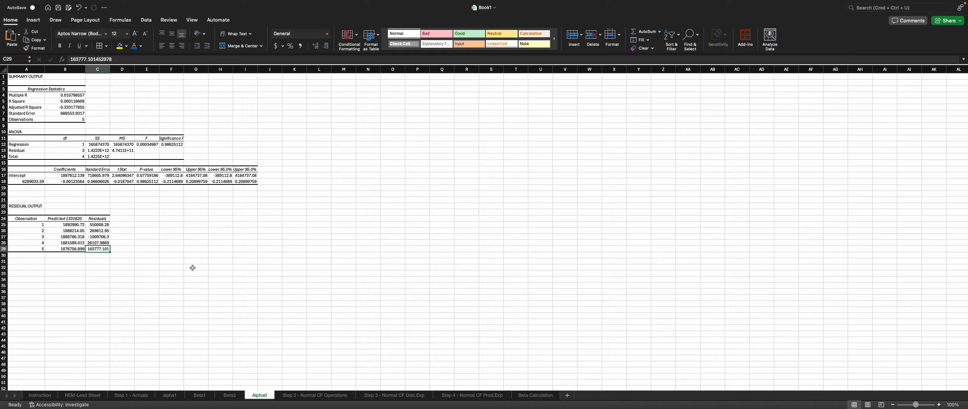
{"action": "left_click", "coordinate": [120, 46]}
{"action": "key", "text": "super+c"}
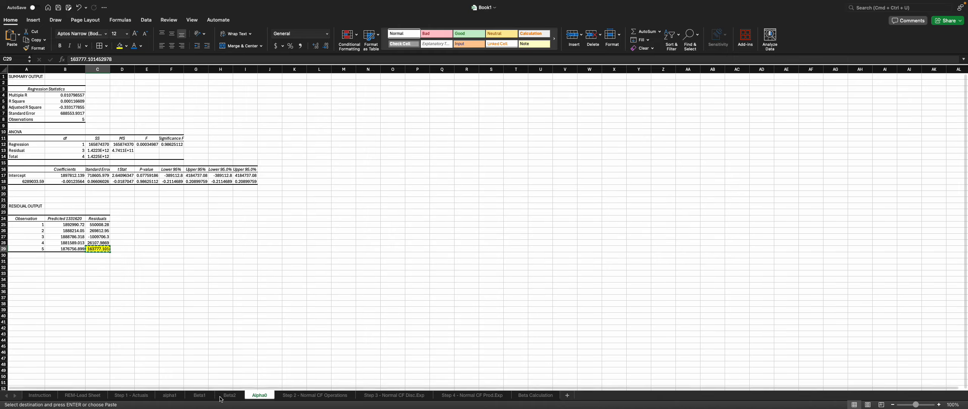
Step: Paste the residual as ε in V12 on Step 2, fill it down to V17, and format those cells with comma style and no decimals
{"action": "left_click", "coordinate": [304, 396]}
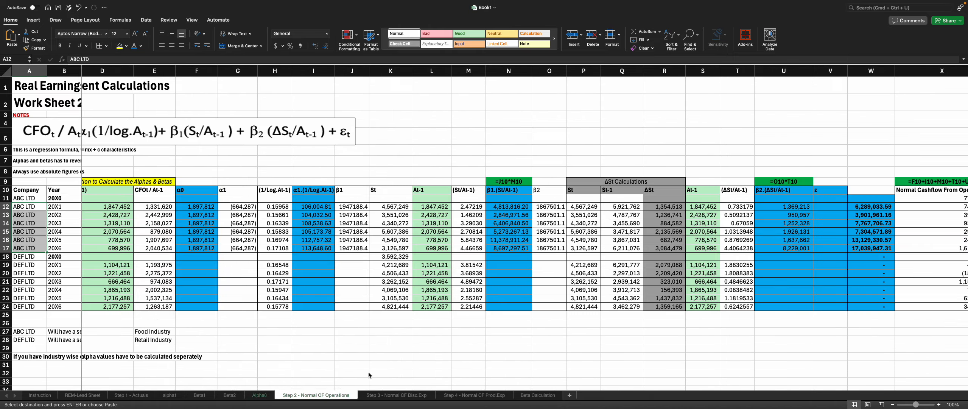
{"action": "left_click", "coordinate": [832, 208]}
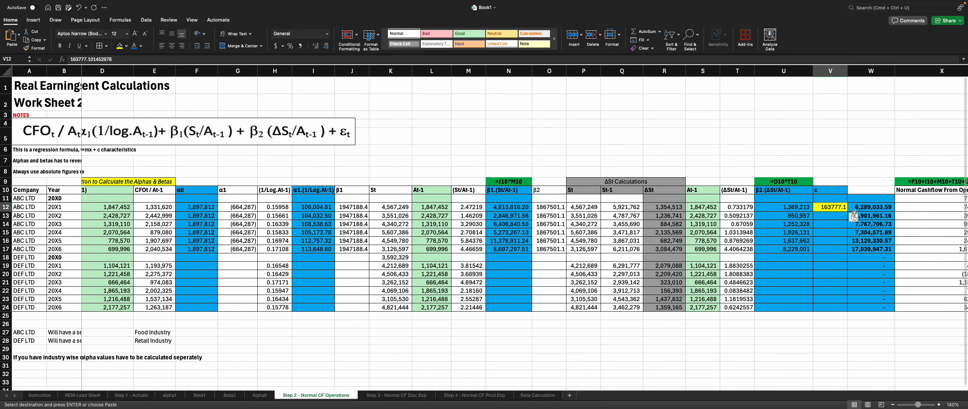
{"action": "key", "text": "super+v"}
{"action": "left_click", "coordinate": [854, 217]}
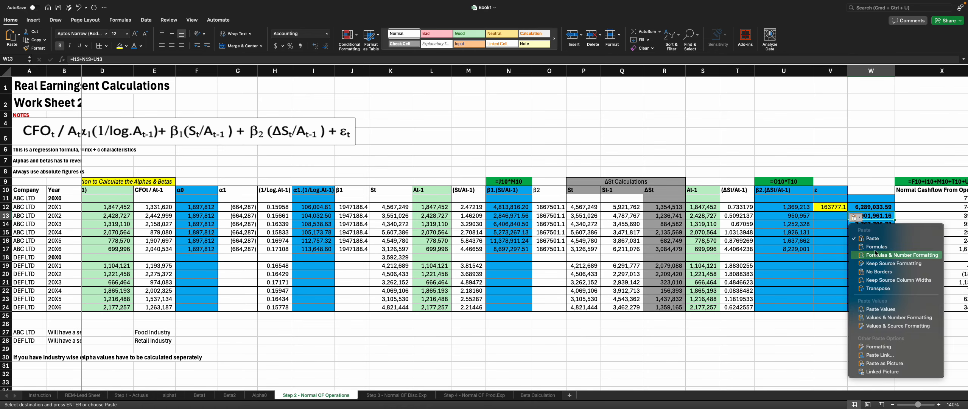
{"action": "left_click", "coordinate": [842, 237]}
{"action": "left_click", "coordinate": [839, 211]}
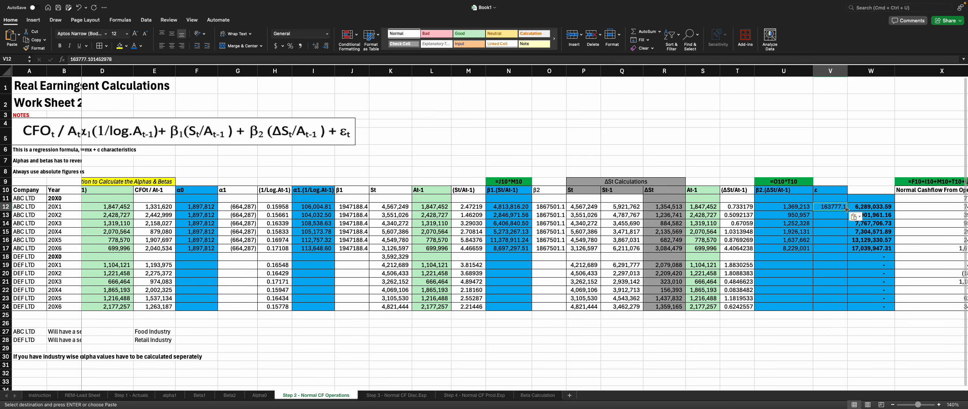
{"action": "left_click_drag", "start_coordinate": [847, 209], "coordinate": [846, 251]}
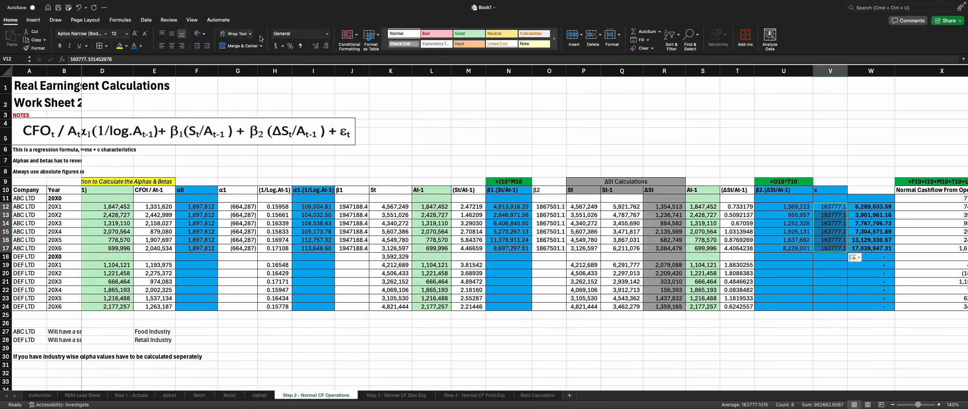
{"action": "left_click", "coordinate": [300, 46]}
{"action": "left_click", "coordinate": [325, 46]}
{"action": "left_click", "coordinate": [324, 46]}
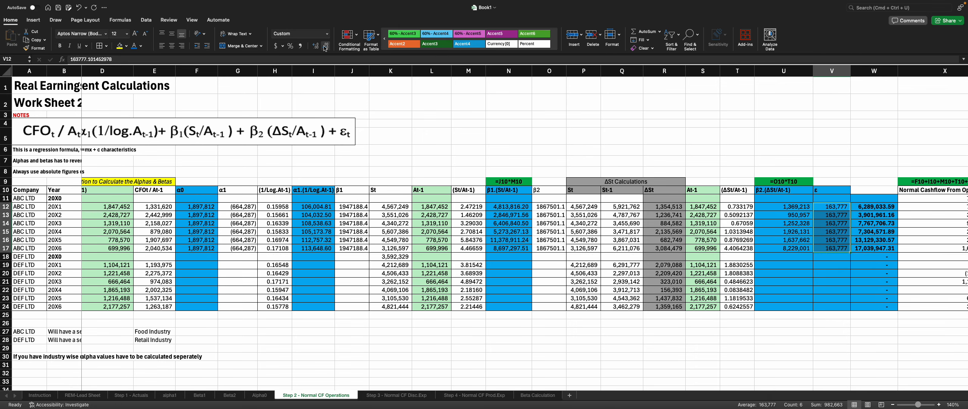
{"action": "key", "text": "Right"}
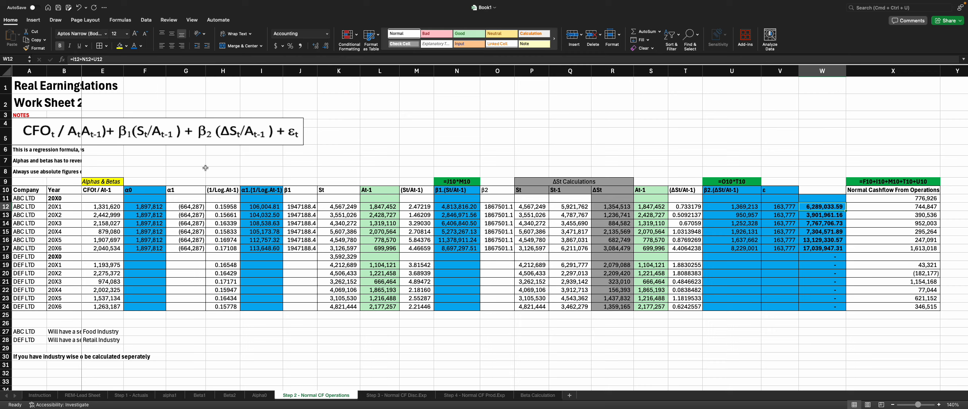
Step: Review the ABC LTD row 12 formulas and values across columns F to X on the Step 2 sheet
{"action": "left_click", "coordinate": [222, 188]}
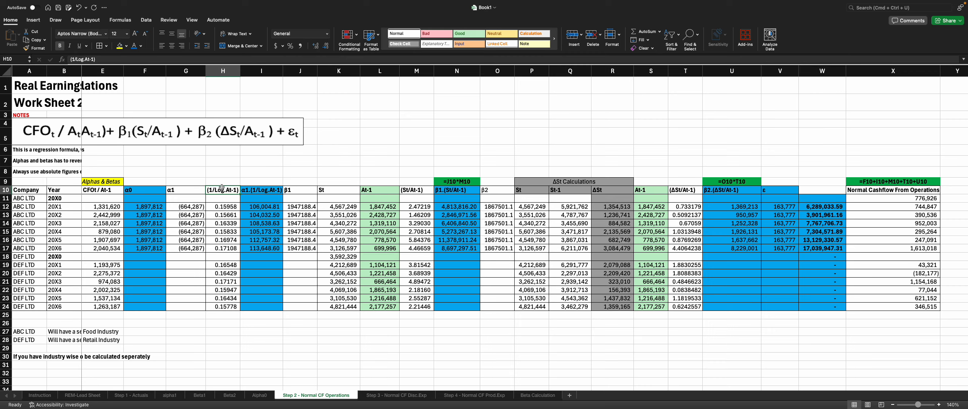
{"action": "key", "text": "Down"}
{"action": "key", "text": "Down"}
{"action": "key", "text": "Left"}
{"action": "key", "text": "Left"}
{"action": "key", "text": "Left"}
{"action": "key", "text": "Left"}
{"action": "key", "text": "Left"}
{"action": "key", "text": "Left"}
{"action": "key", "text": "Left"}
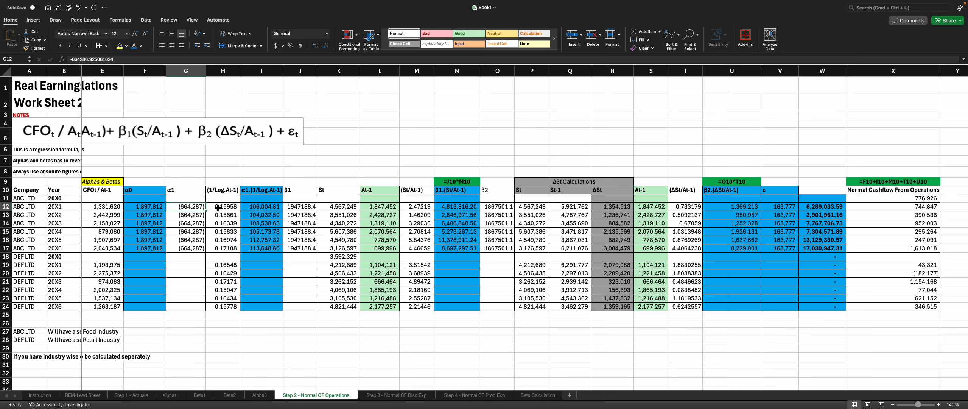
{"action": "key", "text": "Right"}
{"action": "key", "text": "Right"}
{"action": "key", "text": "Right"}
{"action": "key", "text": "Right"}
{"action": "key", "text": "Right"}
{"action": "key", "text": "Right"}
{"action": "key", "text": "Right"}
{"action": "key", "text": "Right"}
{"action": "key", "text": "Right"}
{"action": "key", "text": "Right"}
{"action": "key", "text": "Right"}
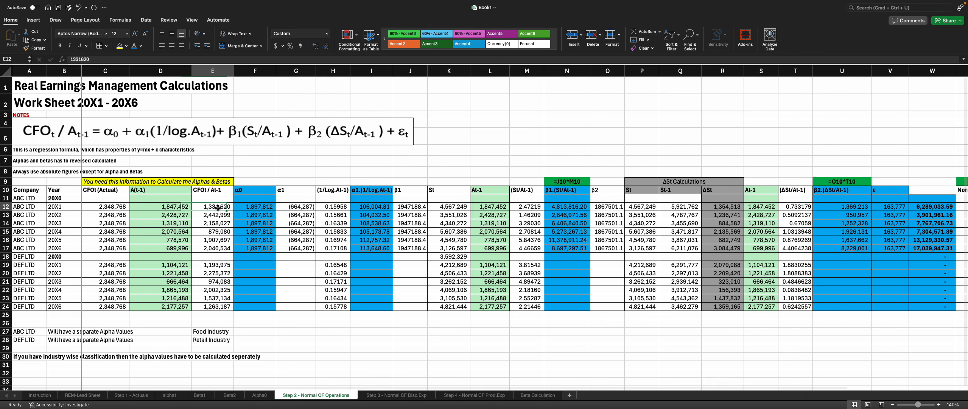
{"action": "key", "text": "Right"}
{"action": "key", "text": "Right"}
{"action": "key", "text": "Right"}
{"action": "key", "text": "Right"}
{"action": "key", "text": "Right"}
{"action": "key", "text": "Right"}
{"action": "key", "text": "Right"}
{"action": "key", "text": "Right"}
{"action": "key", "text": "Right"}
{"action": "key", "text": "Right"}
{"action": "key", "text": "Right"}
{"action": "key", "text": "Right"}
{"action": "key", "text": "Right"}
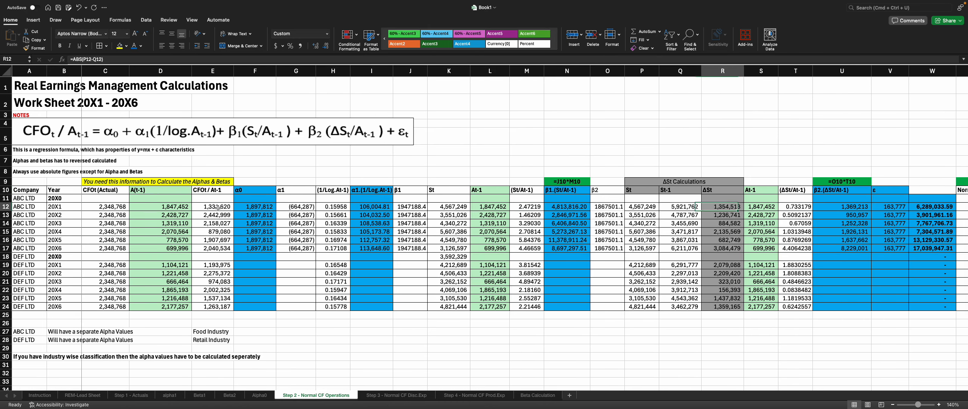
{"action": "key", "text": "Left"}
{"action": "key", "text": "Left"}
{"action": "key", "text": "Left"}
{"action": "key", "text": "Left"}
{"action": "key", "text": "Left"}
{"action": "key", "text": "Left"}
{"action": "key", "text": "Left"}
{"action": "key", "text": "Left"}
{"action": "key", "text": "Left"}
{"action": "key", "text": "Left"}
{"action": "key", "text": "Left"}
{"action": "key", "text": "Left"}
{"action": "key", "text": "Left"}
{"action": "key", "text": "Left"}
{"action": "key", "text": "Left"}
{"action": "key", "text": "Left"}
{"action": "key", "text": "Left"}
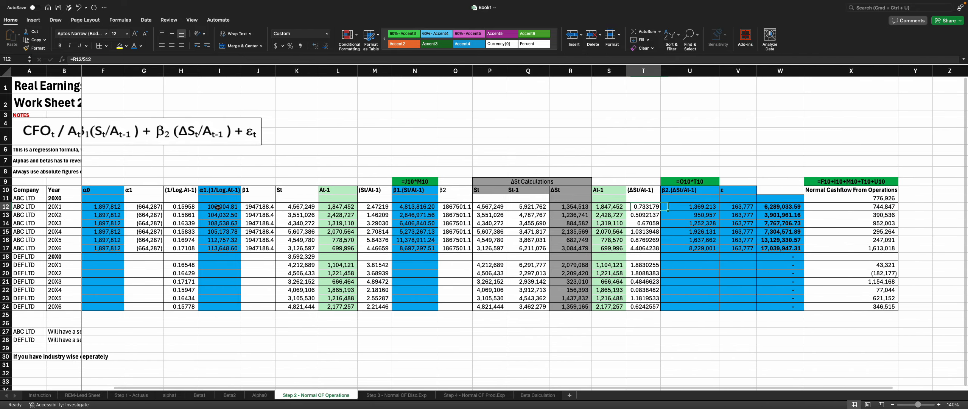
{"action": "key", "text": "Left"}
{"action": "key", "text": "Left"}
{"action": "key", "text": "Left"}
{"action": "key", "text": "Left"}
{"action": "key", "text": "Left"}
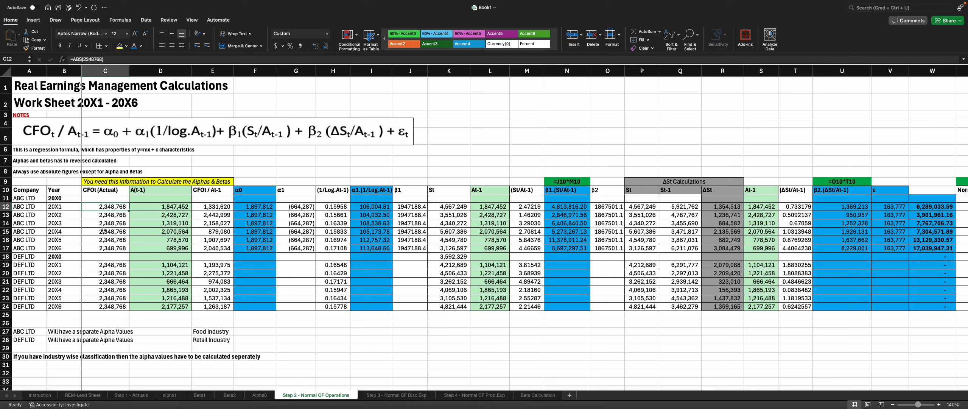
{"action": "left_click", "coordinate": [254, 217]}
{"action": "left_click_drag", "start_coordinate": [263, 192], "coordinate": [889, 248]}
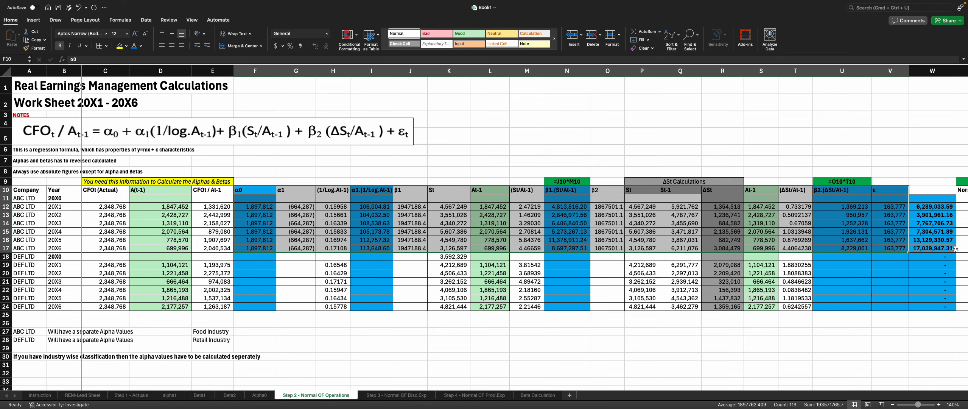
{"action": "key", "text": "Right"}
{"action": "key", "text": "Right"}
{"action": "key", "text": "Right"}
{"action": "key", "text": "Right"}
{"action": "key", "text": "Right"}
{"action": "key", "text": "Right"}
{"action": "key", "text": "Right"}
{"action": "key", "text": "Right"}
{"action": "key", "text": "Right"}
{"action": "key", "text": "Right"}
{"action": "key", "text": "Right"}
{"action": "key", "text": "Right"}
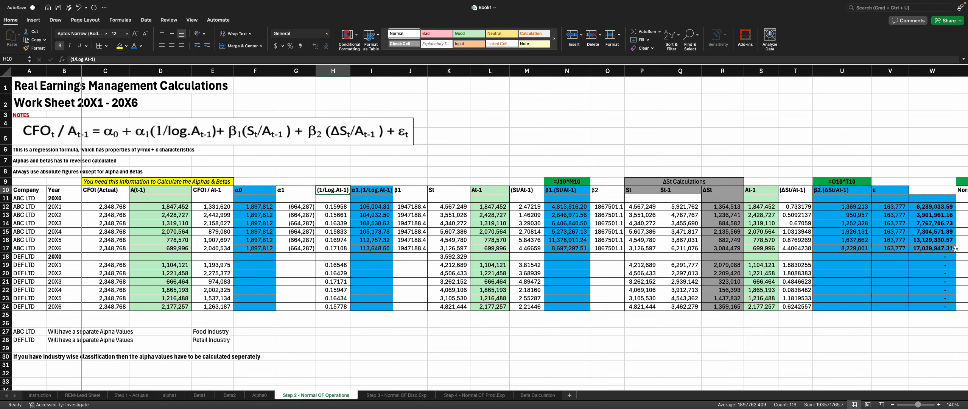
{"action": "key", "text": "Right"}
{"action": "key", "text": "Right"}
{"action": "key", "text": "Right"}
{"action": "key", "text": "Right"}
{"action": "key", "text": "Right"}
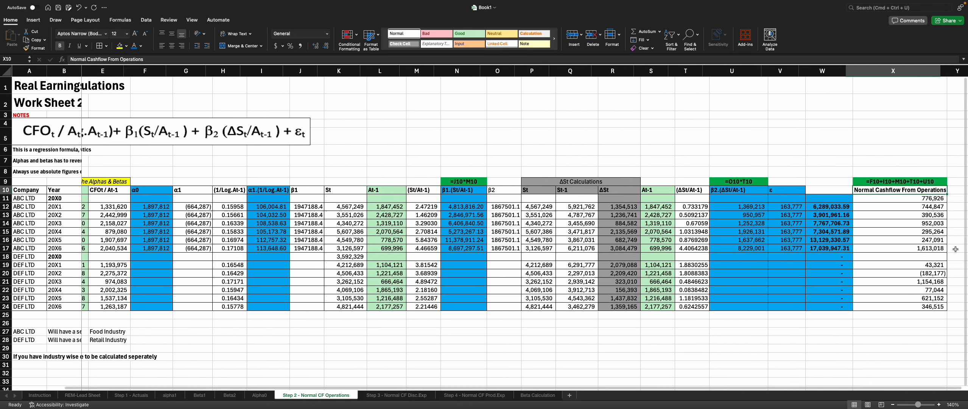
{"action": "key", "text": "Down"}
{"action": "key", "text": "Down"}
{"action": "key", "text": "Right"}
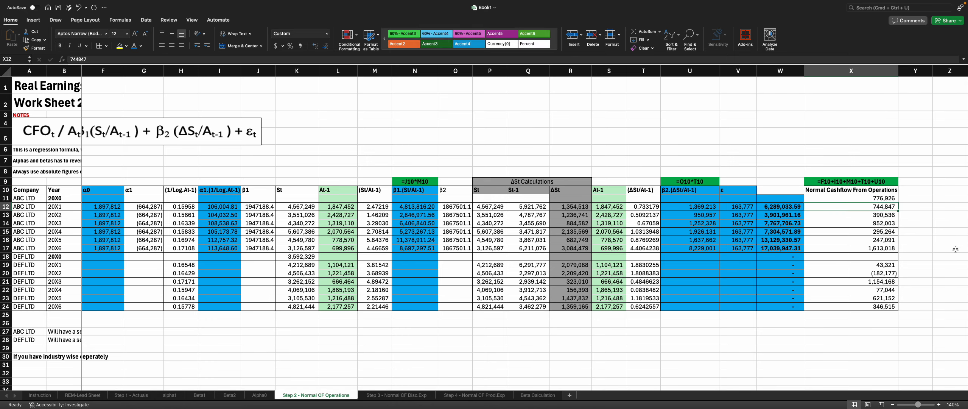
Step: Clear the existing Normal Cashflow From Operations values for ABC LTD in column X
{"action": "key", "text": "Up"}
{"action": "key", "text": "shift+Down"}
{"action": "key", "text": "shift+Down"}
{"action": "key", "text": "shift+Down"}
{"action": "key", "text": "shift+Down"}
{"action": "key", "text": "shift+Down"}
{"action": "key", "text": "shift+Down"}
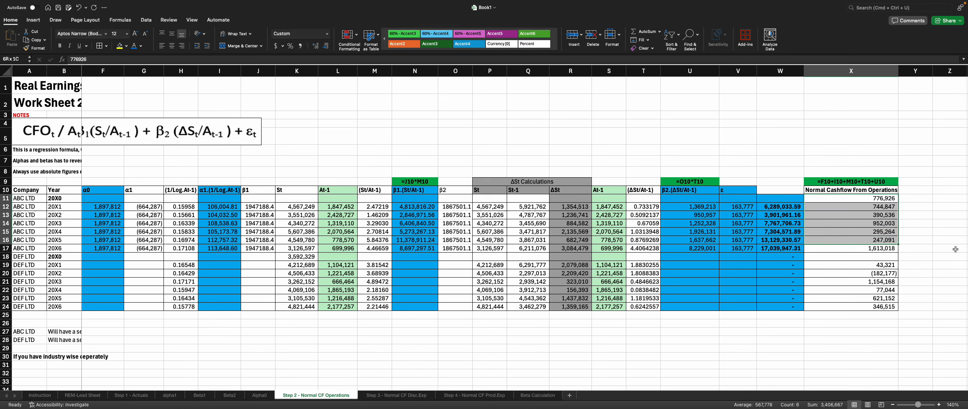
{"action": "key", "text": "Delete"}
Step: Enter the normal cashflow formula =ABS(F12+I12+N12+U12+V12) in X12 for ABC LTD 20X1
{"action": "key", "text": "Down"}
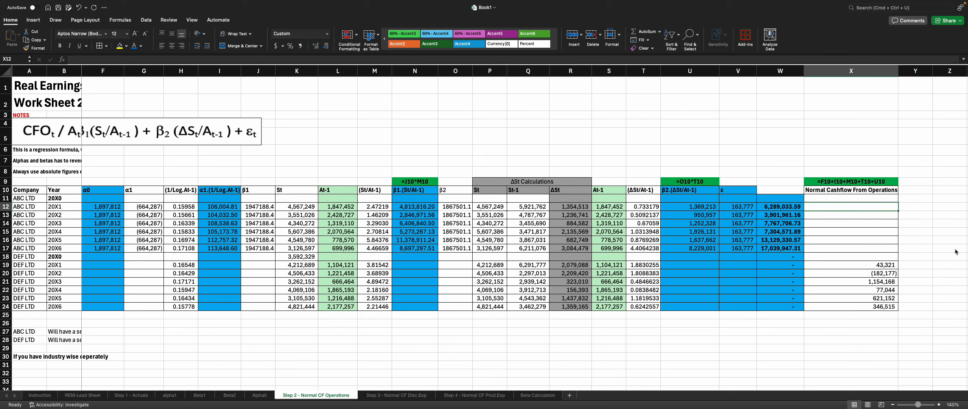
{"action": "type", "text": "=abs"}
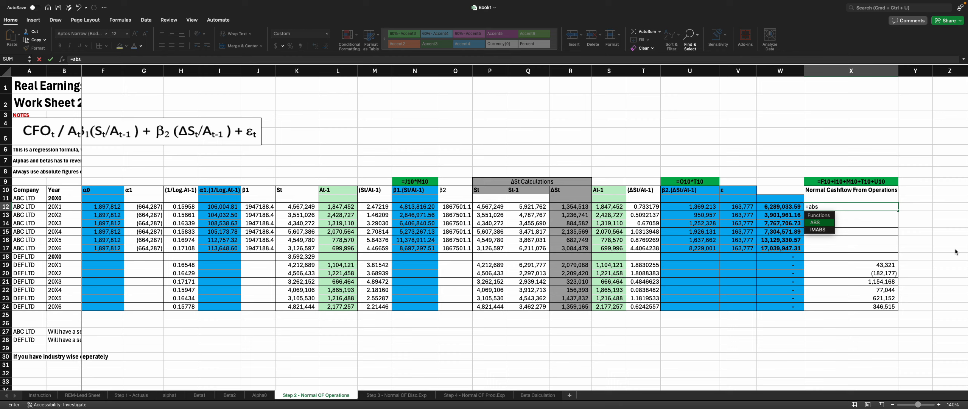
{"action": "key", "text": "Tab"}
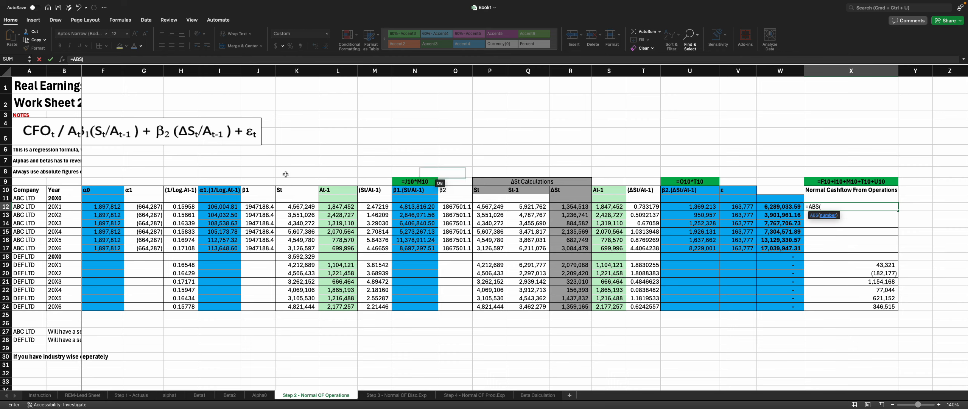
{"action": "left_click", "coordinate": [109, 207]}
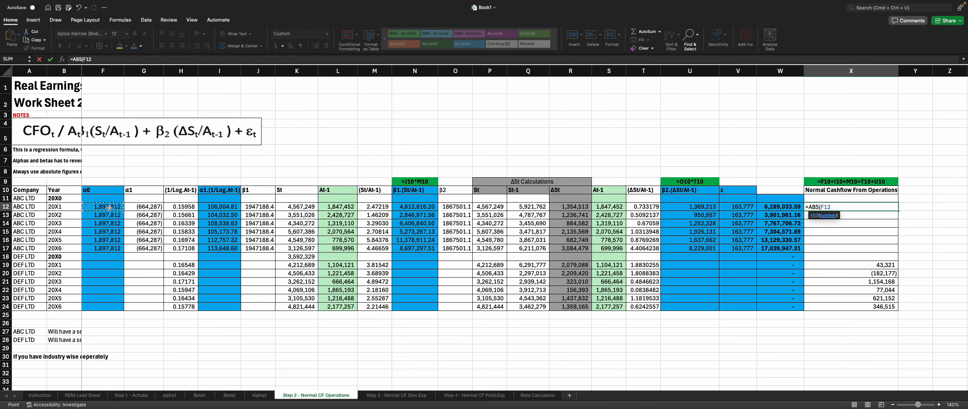
{"action": "type", "text": "+"}
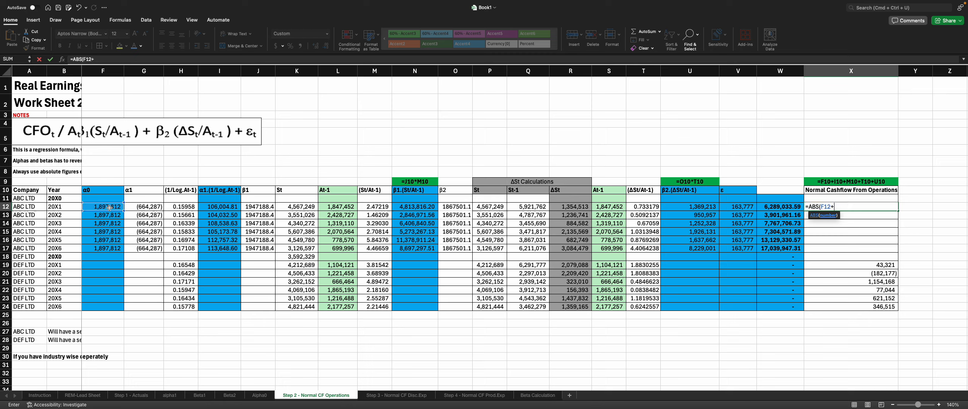
{"action": "left_click", "coordinate": [233, 208]}
{"action": "type", "text": "+"}
{"action": "left_click", "coordinate": [435, 207]}
{"action": "type", "text": "+"}
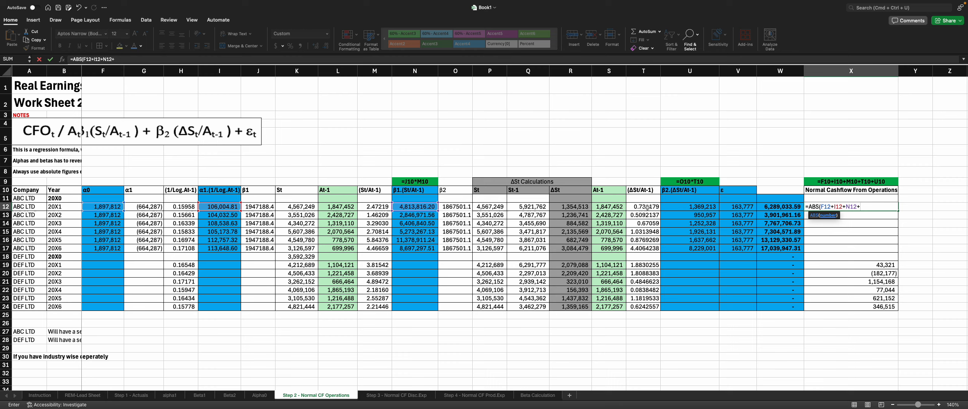
{"action": "left_click", "coordinate": [693, 209]}
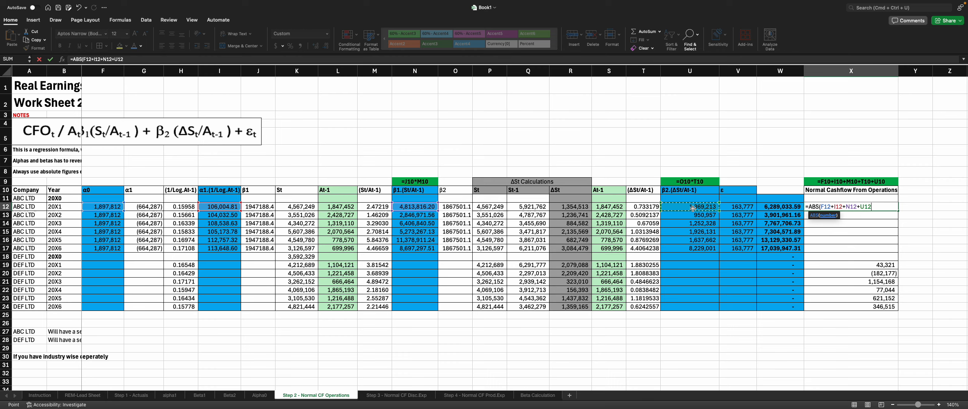
{"action": "type", "text": "+"}
{"action": "left_click", "coordinate": [751, 206]}
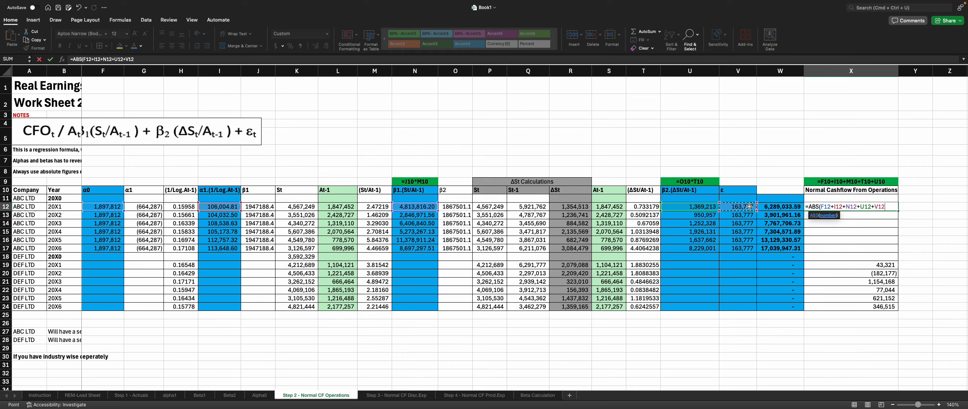
{"action": "key", "text": "Return"}
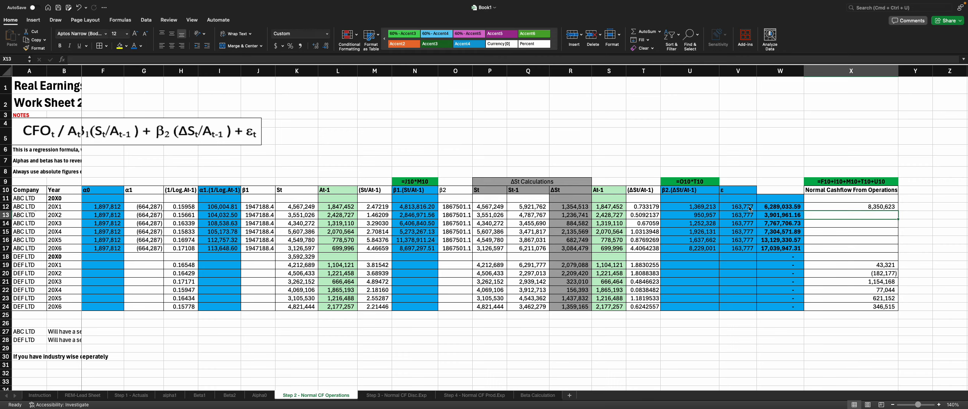
Step: Edit the formula note above the Normal Cashflow header to read =F10+I10+M10+U10+U10
{"action": "left_click", "coordinate": [871, 181]}
{"action": "double_click", "coordinate": [868, 182]}
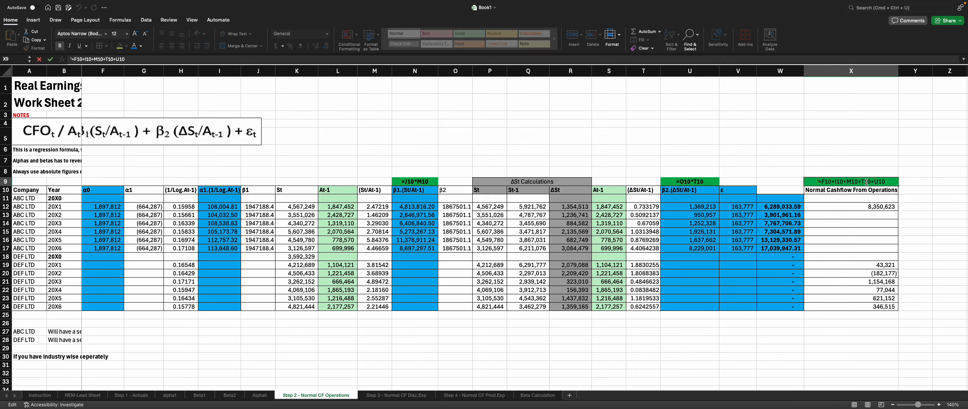
{"action": "key", "text": "BackSpace"}
{"action": "type", "text": "U"}
{"action": "key", "text": "Return"}
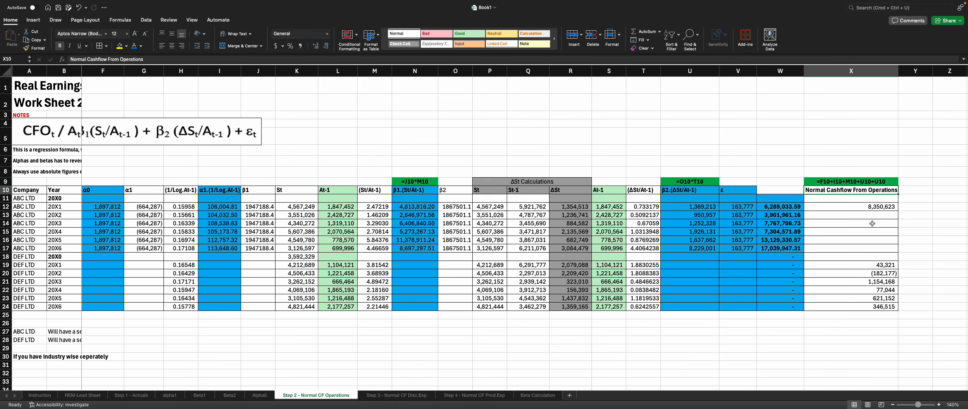
Step: Fill the normal cashflow formula from X12 down through X17 for the remaining ABC LTD years
{"action": "key", "text": "Down"}
{"action": "key", "text": "Down"}
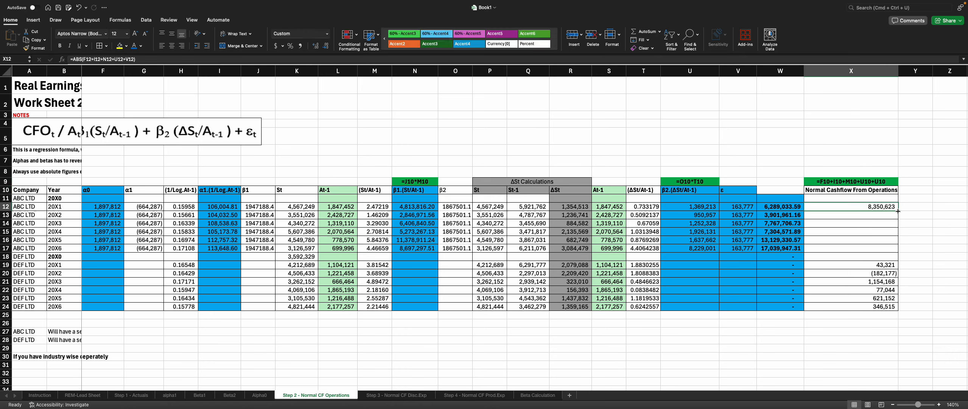
{"action": "left_click_drag", "start_coordinate": [899, 210], "coordinate": [908, 250]}
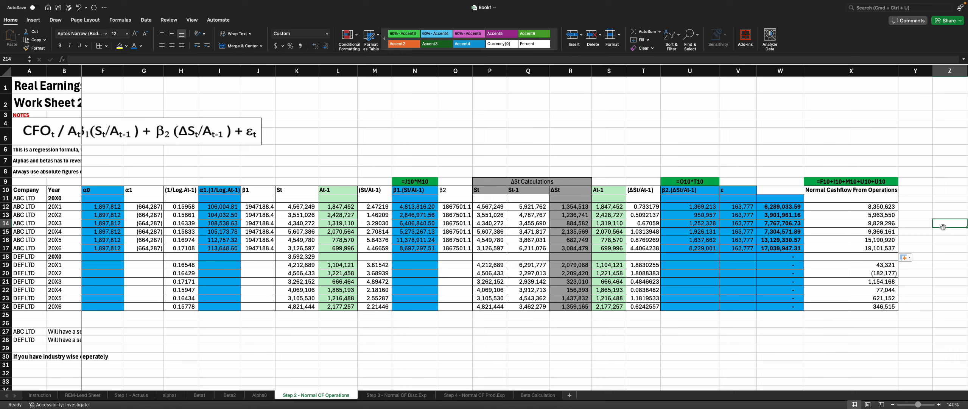
Step: Select the Normal Cashflow From Operations results X12:X17 for ABC LTD
{"action": "left_click", "coordinate": [944, 228]}
{"action": "left_click_drag", "start_coordinate": [856, 214], "coordinate": [855, 252]}
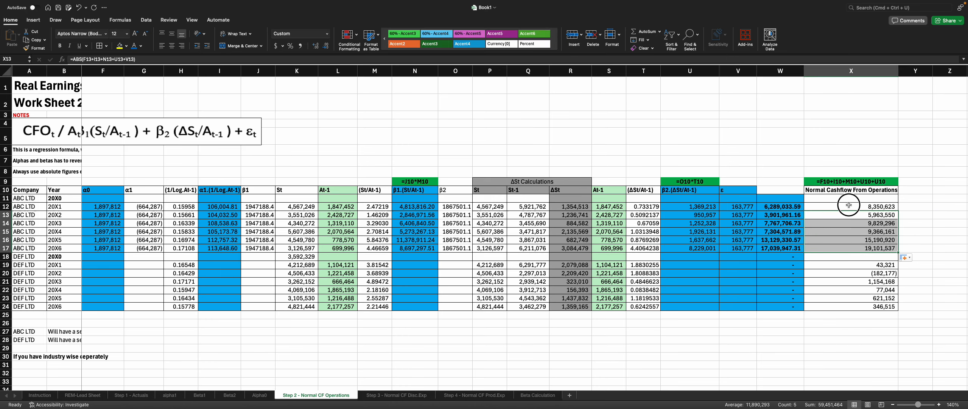
{"action": "left_click_drag", "start_coordinate": [849, 207], "coordinate": [854, 251]}
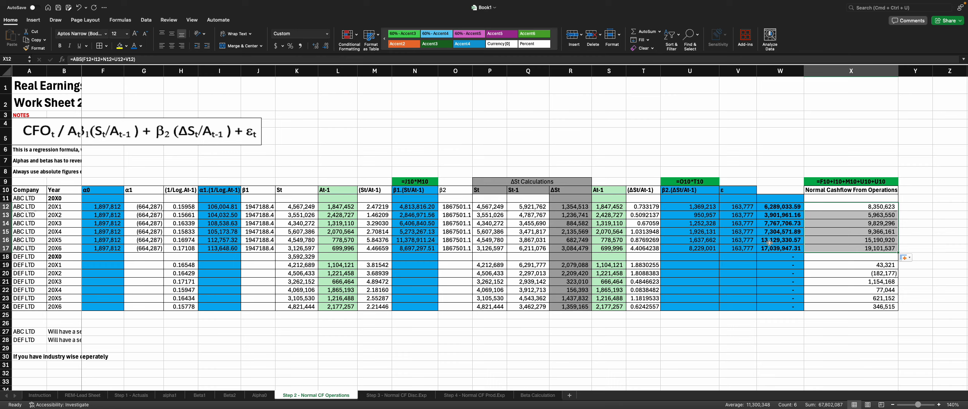
Step: Link the Normal CF cell F10 on the REM-Lead Sheet to 'Step 2 - Normal CF Operations'!X12
{"action": "left_click", "coordinate": [83, 395]}
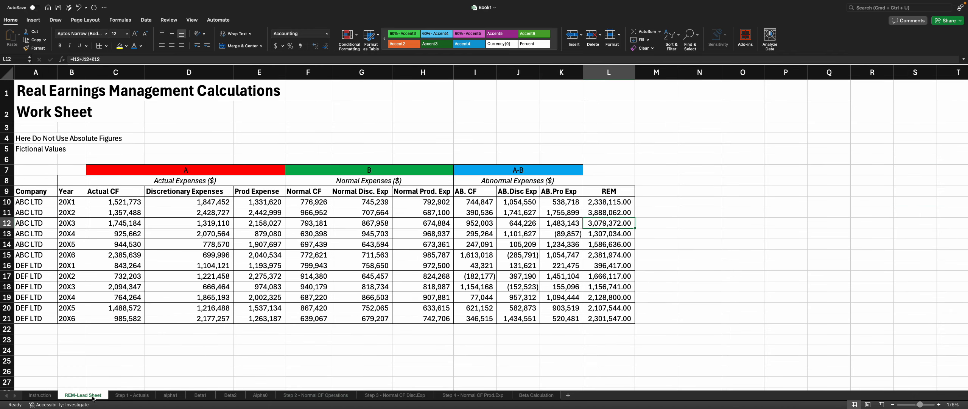
{"action": "left_click", "coordinate": [296, 202]}
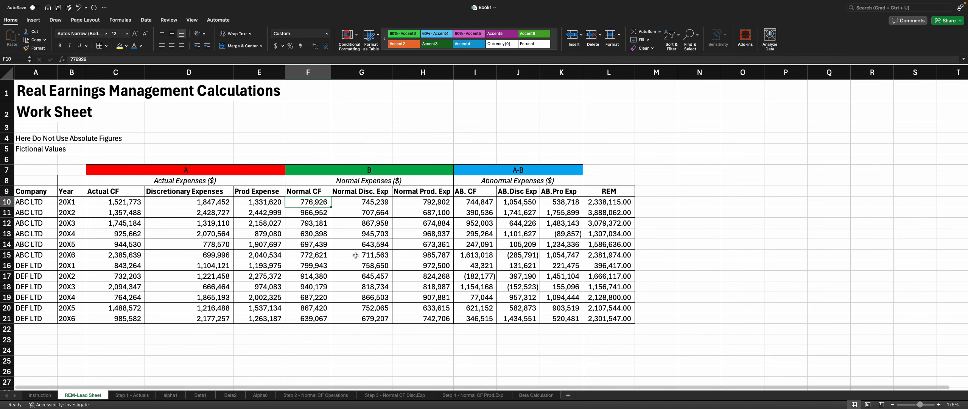
{"action": "type", "text": "="}
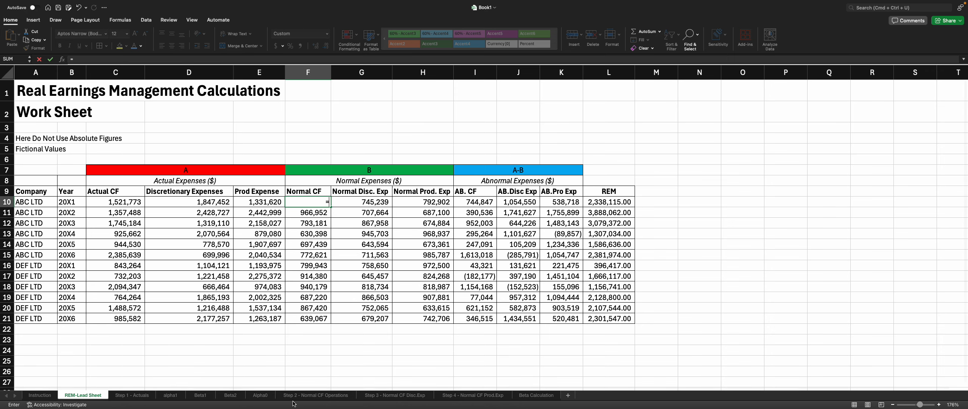
{"action": "left_click", "coordinate": [315, 395]}
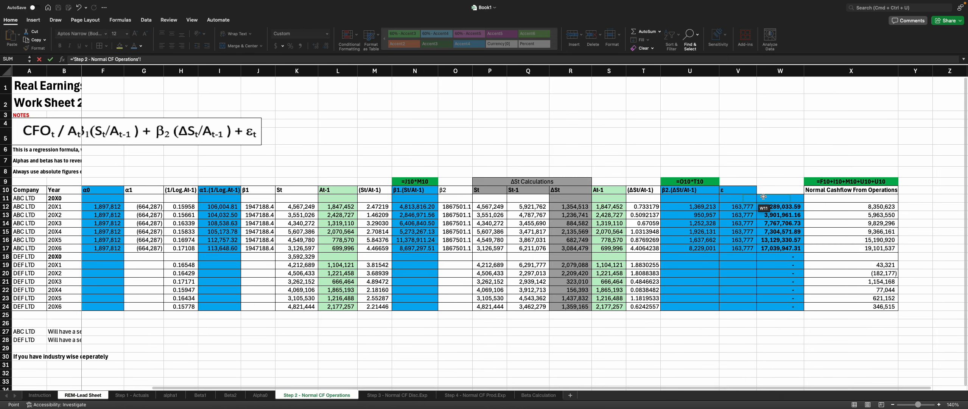
{"action": "left_click", "coordinate": [819, 205]}
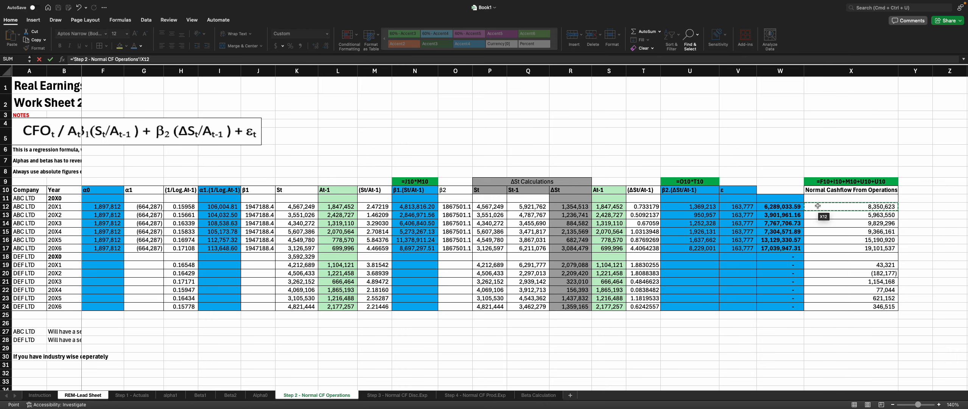
{"action": "key", "text": "Return"}
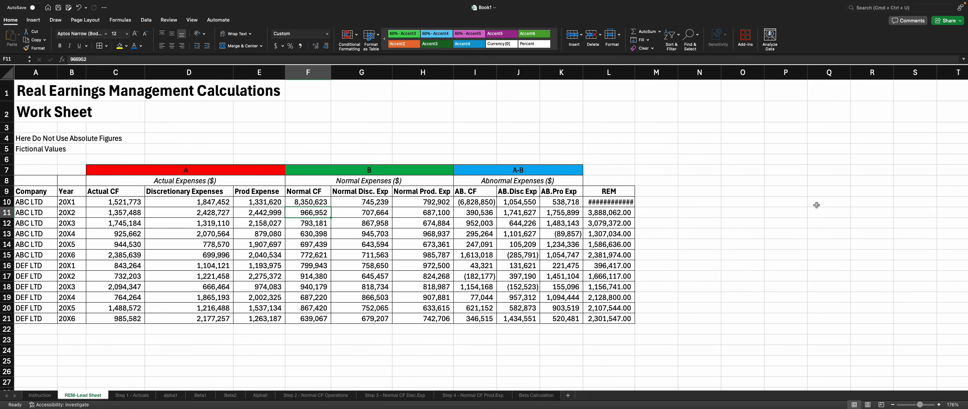
Step: Fill the Normal CF link down through F15 and widen column I, then undo both changes
{"action": "left_click", "coordinate": [321, 204]}
{"action": "left_click_drag", "start_coordinate": [331, 206], "coordinate": [332, 258]}
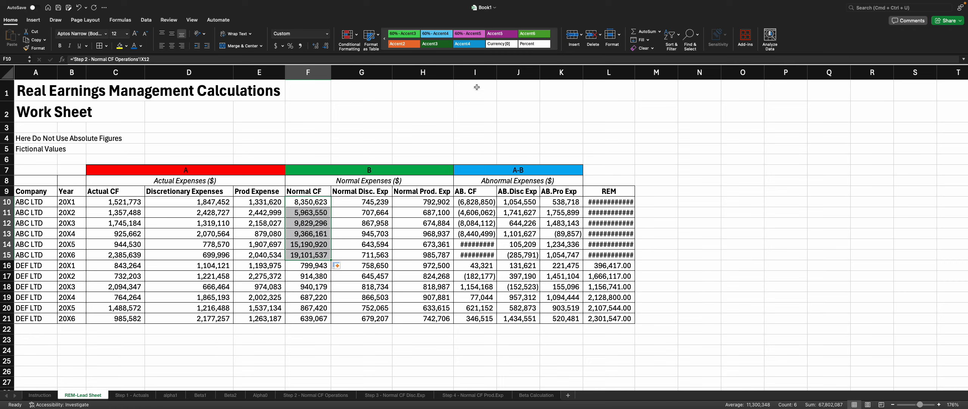
{"action": "left_click_drag", "start_coordinate": [497, 75], "coordinate": [503, 75]}
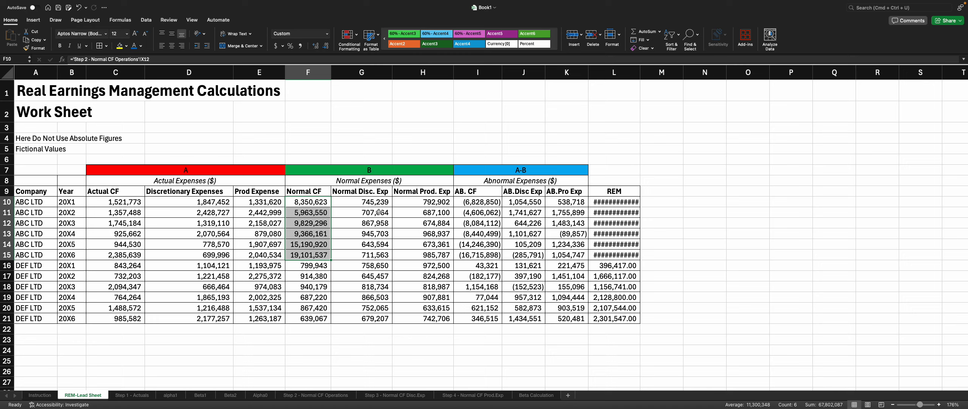
{"action": "key", "text": "super+z"}
{"action": "key", "text": "super+z"}
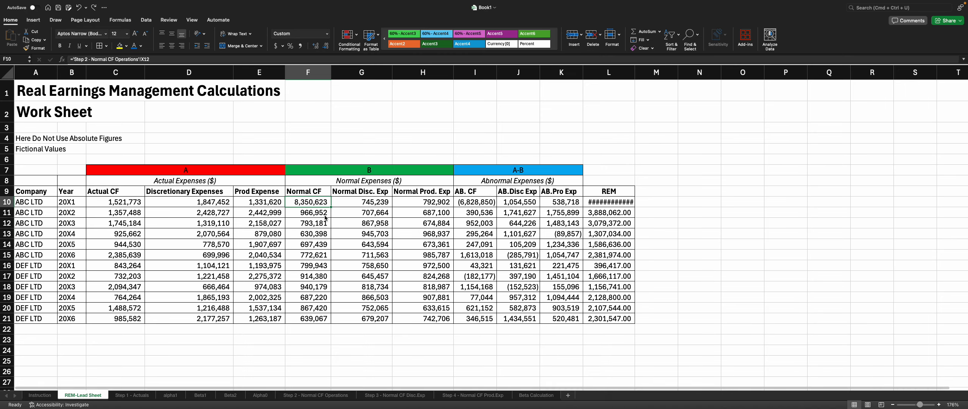
Step: Link the AB. CF cell I10 on the REM-Lead Sheet to 'Step 2 - Normal CF Operations'!X12
{"action": "left_click", "coordinate": [485, 204]}
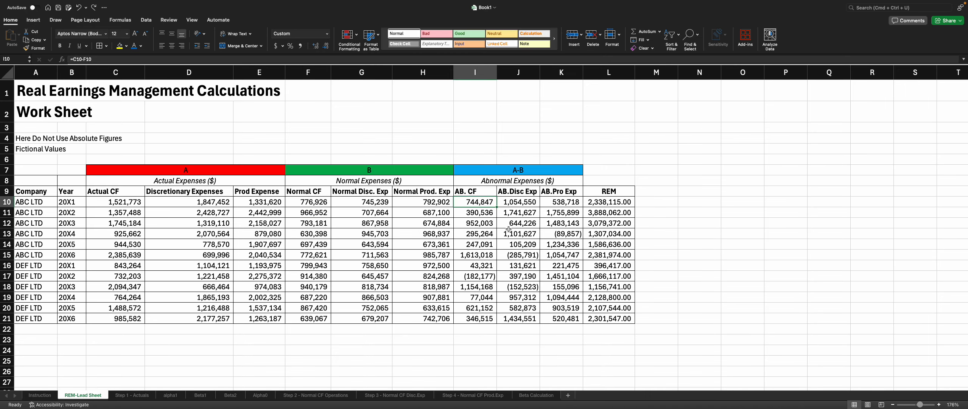
{"action": "type", "text": "="}
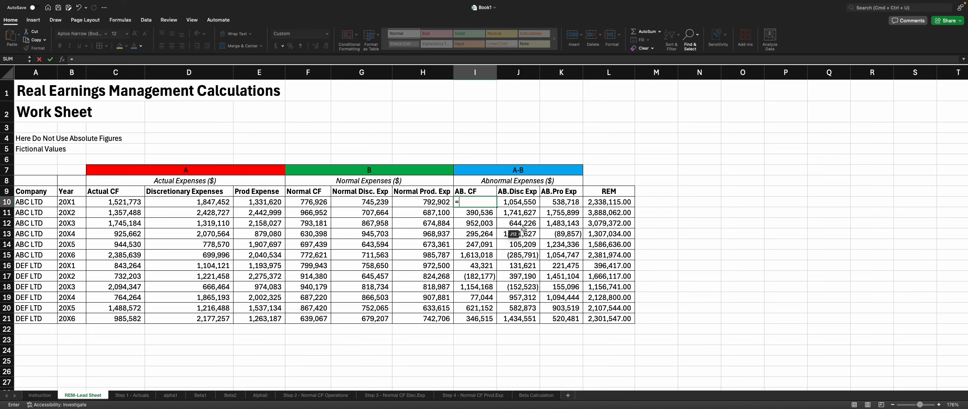
{"action": "left_click", "coordinate": [333, 395]}
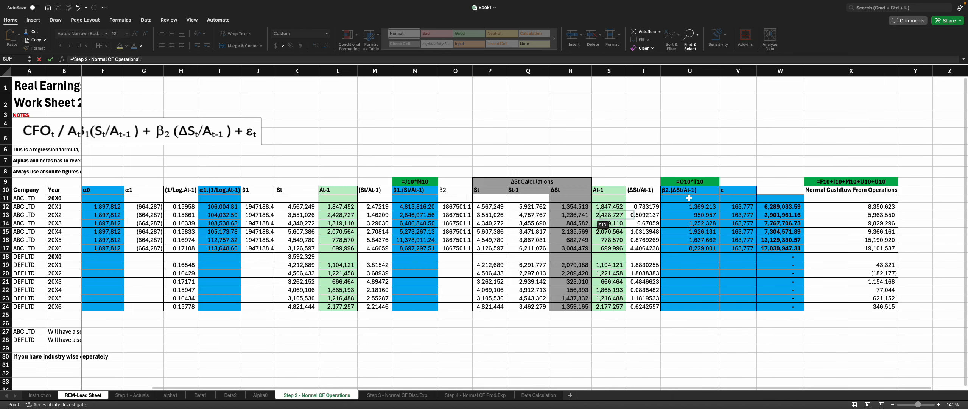
{"action": "left_click", "coordinate": [845, 206]}
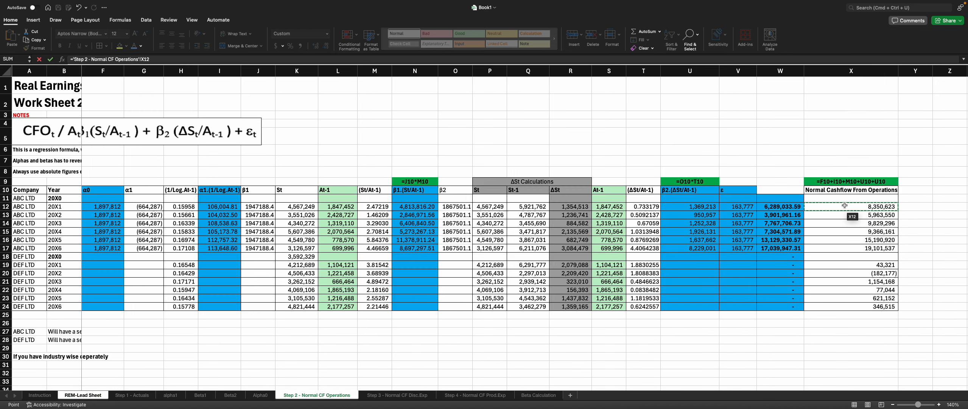
{"action": "key", "text": "Return"}
Step: Fill the AB. CF link down through I15 for ABC LTD and widen columns I and L to fit the values
{"action": "left_click", "coordinate": [494, 202]}
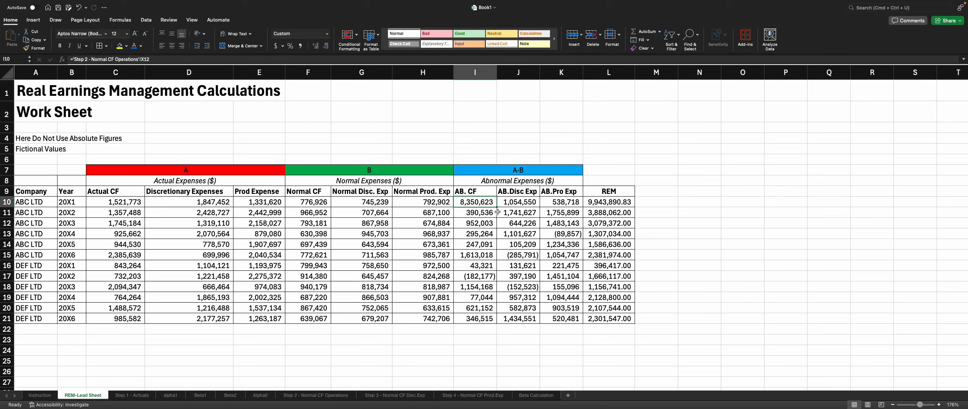
{"action": "left_click_drag", "start_coordinate": [497, 209], "coordinate": [491, 263]}
{"action": "left_click", "coordinate": [496, 204]}
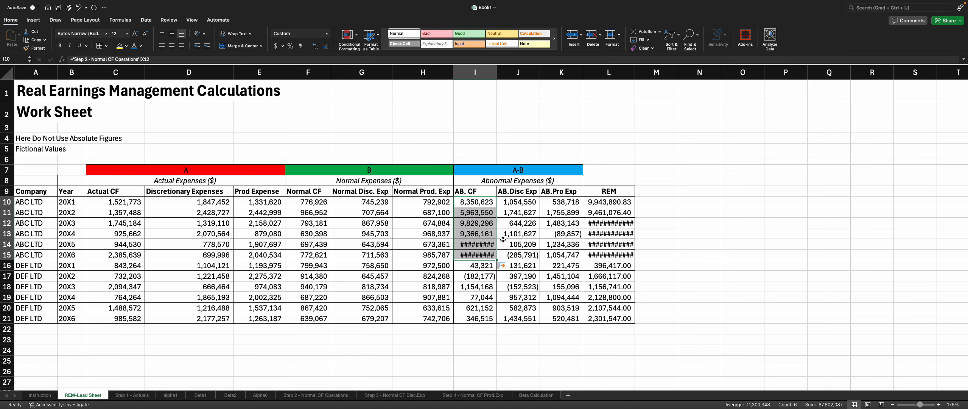
{"action": "double_click", "coordinate": [497, 74]}
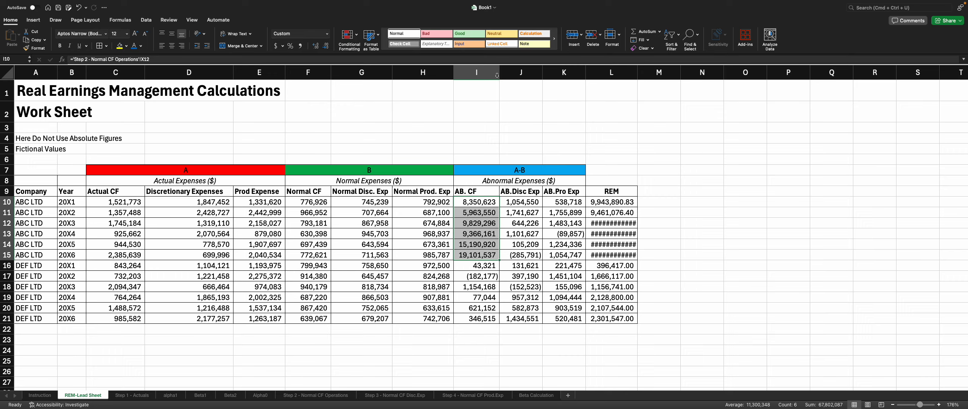
{"action": "left_click_drag", "start_coordinate": [638, 72], "coordinate": [650, 73]}
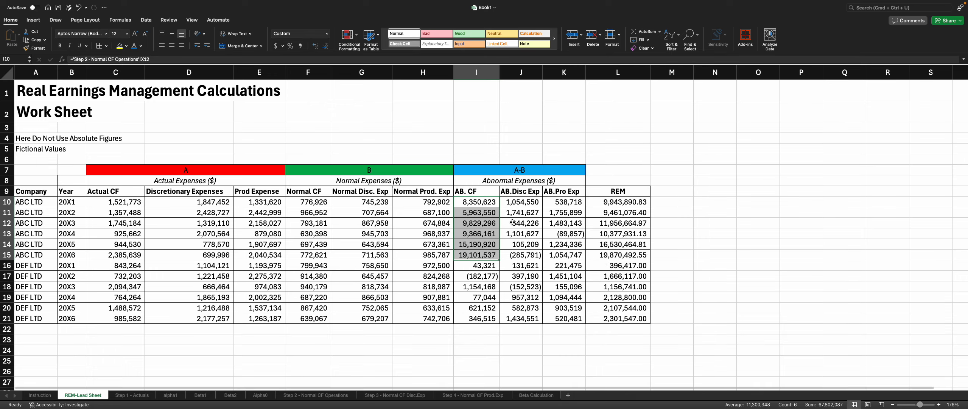
Step: Highlight the AB. CF cells I10:I15 with a yellow fill
{"action": "left_click_drag", "start_coordinate": [481, 202], "coordinate": [485, 257]}
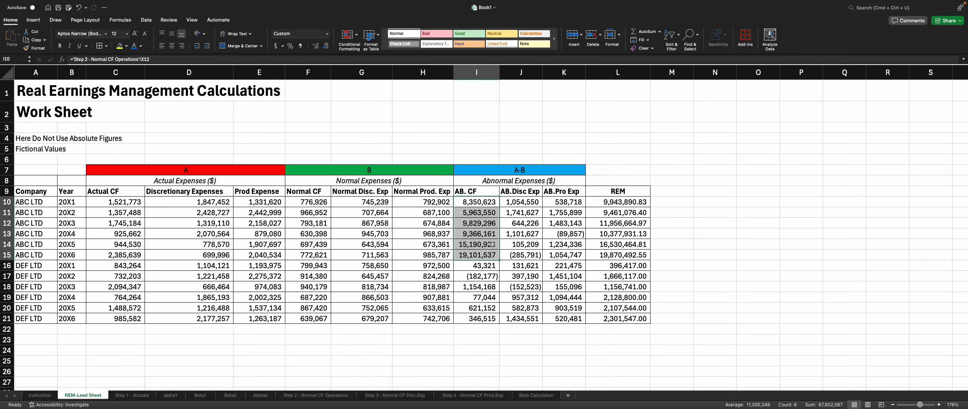
{"action": "left_click", "coordinate": [119, 45]}
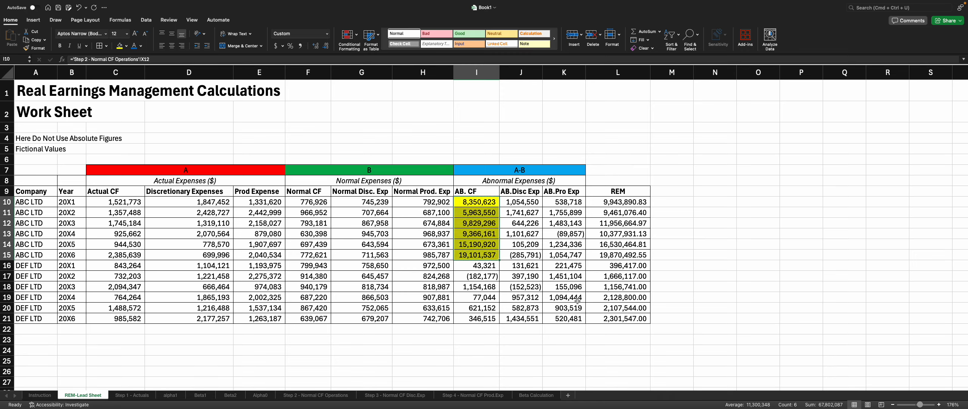
{"action": "left_click", "coordinate": [530, 287]}
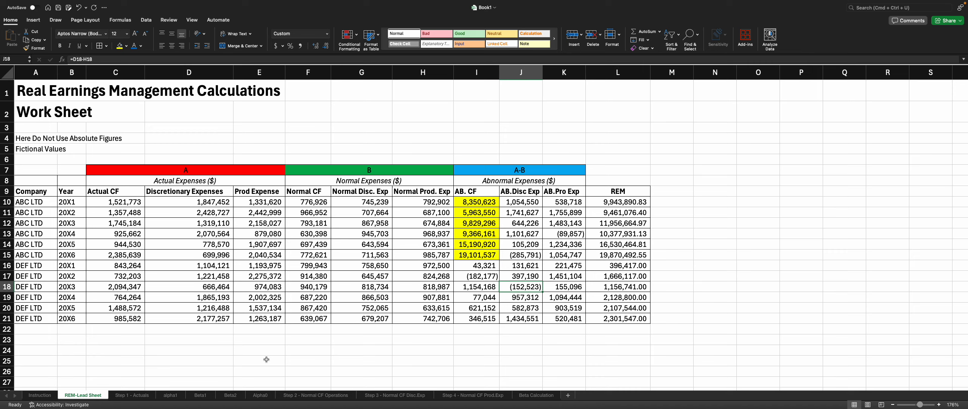
Step: Review the Step 1 actuals, alpha1 regression output and the Step 3 Normal CF Disc.Exp columns
{"action": "left_click", "coordinate": [146, 395]}
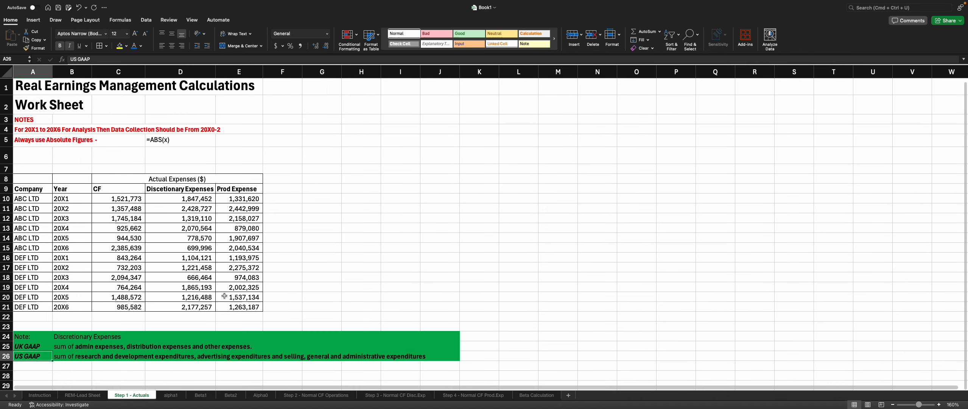
{"action": "left_click", "coordinate": [177, 397]}
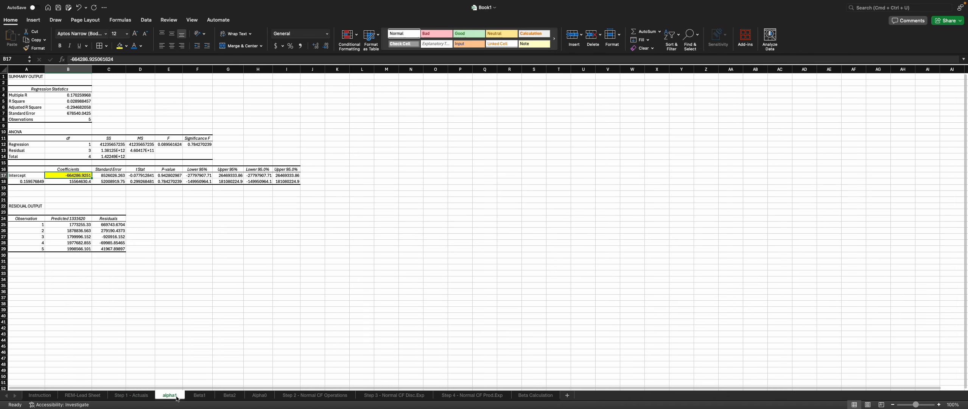
{"action": "left_click", "coordinate": [143, 395]}
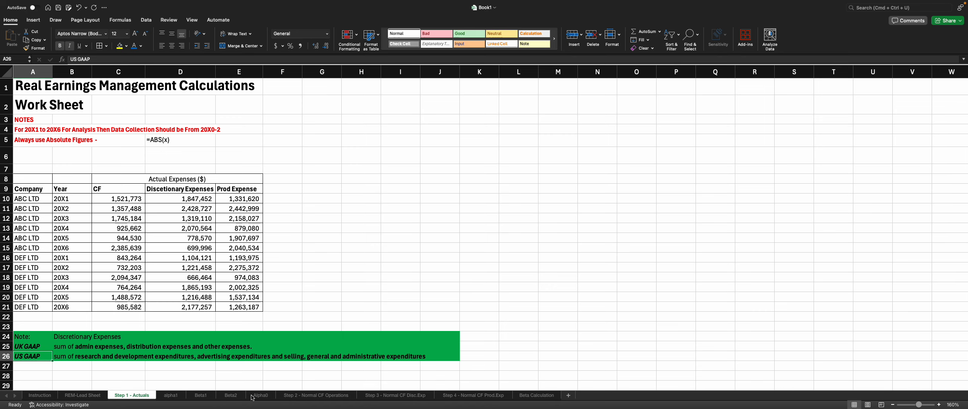
{"action": "left_click", "coordinate": [314, 395]}
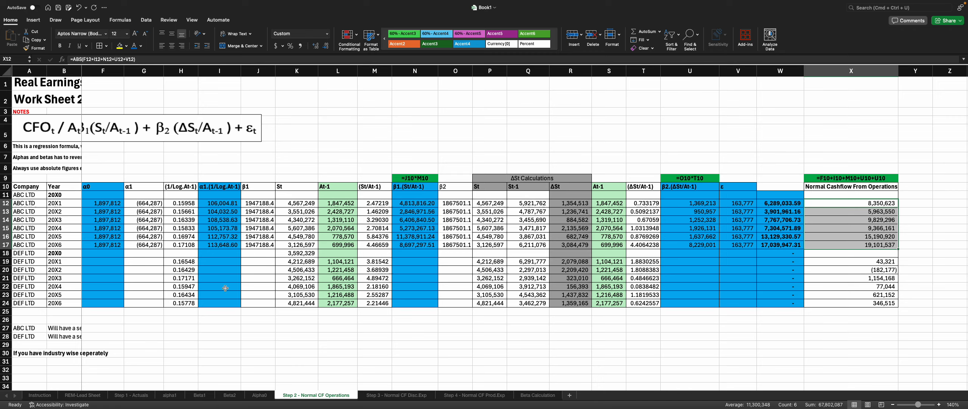
{"action": "left_click", "coordinate": [390, 396]}
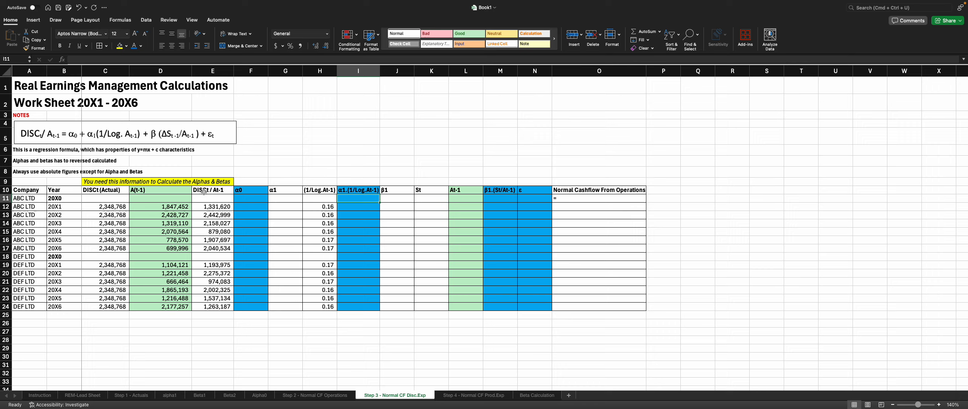
{"action": "left_click_drag", "start_coordinate": [204, 191], "coordinate": [223, 298]}
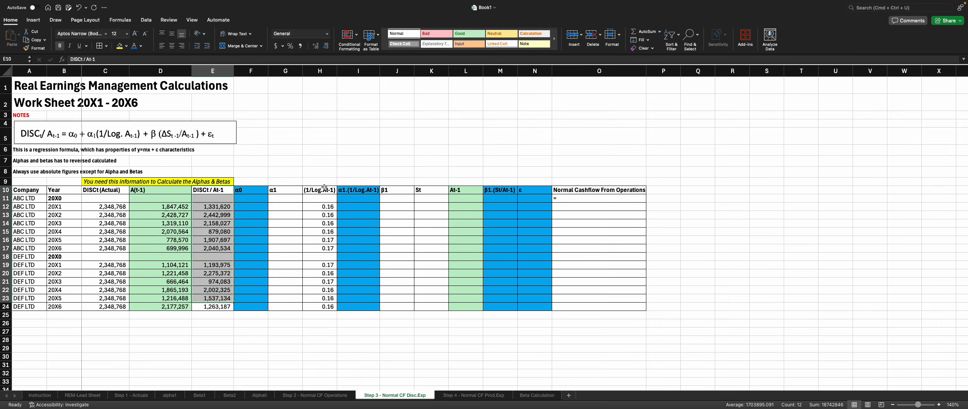
{"action": "left_click_drag", "start_coordinate": [320, 190], "coordinate": [322, 311]}
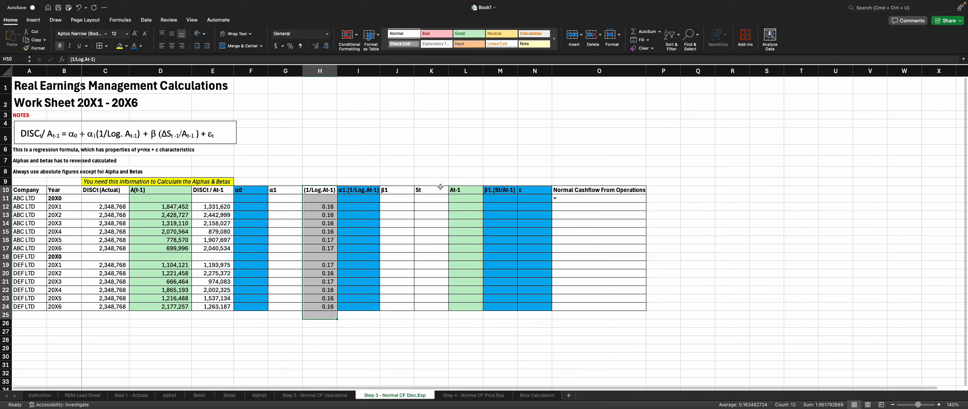
{"action": "left_click", "coordinate": [605, 200]}
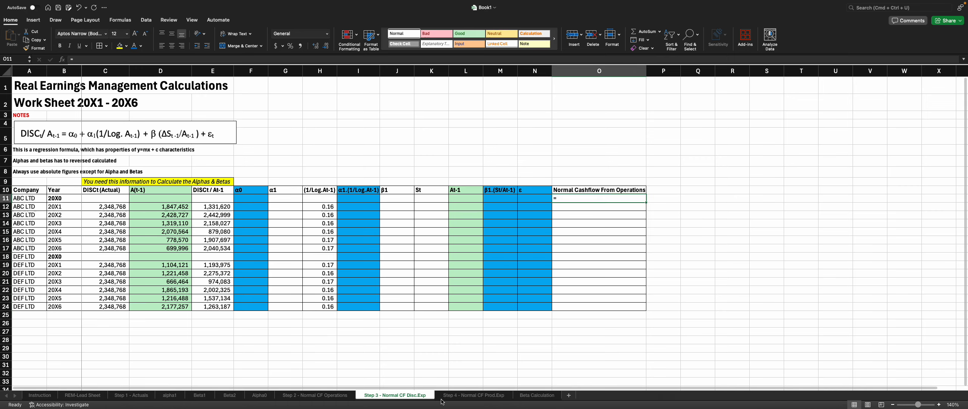
Step: Review the Beta Calculation and Step 4 Normal CF Prod.Exp worksheets
{"action": "left_click", "coordinate": [521, 395]}
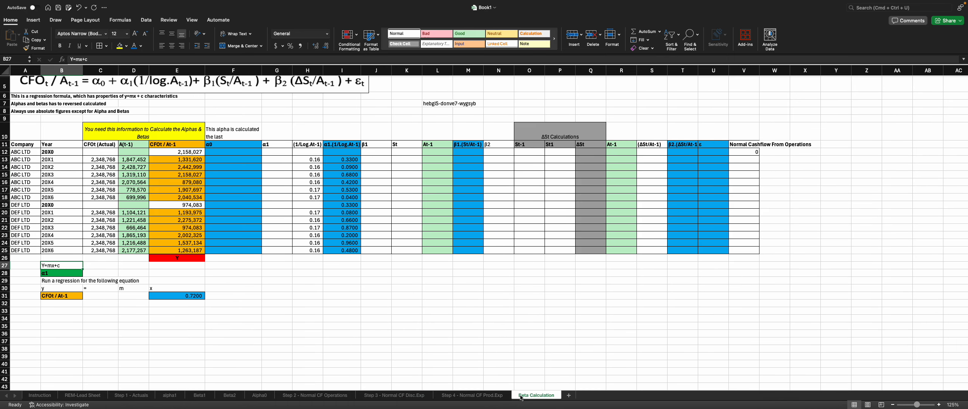
{"action": "scroll", "coordinate": [314, 274], "scroll_direction": "up", "scroll_amount": 1}
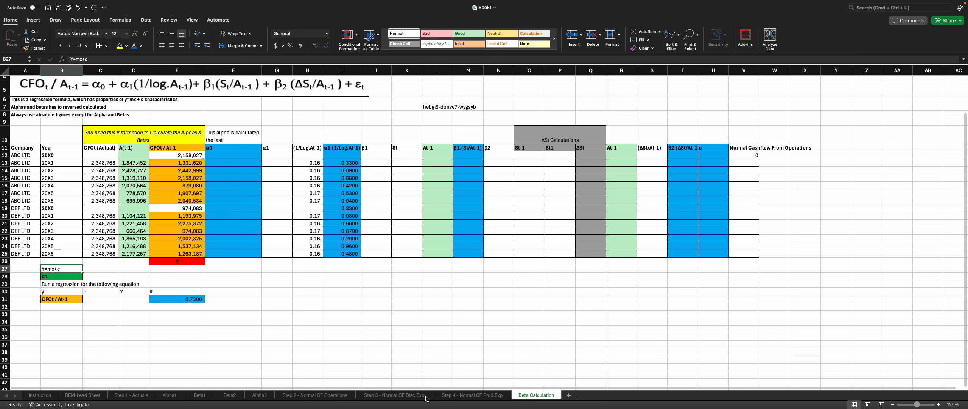
{"action": "left_click", "coordinate": [412, 395]}
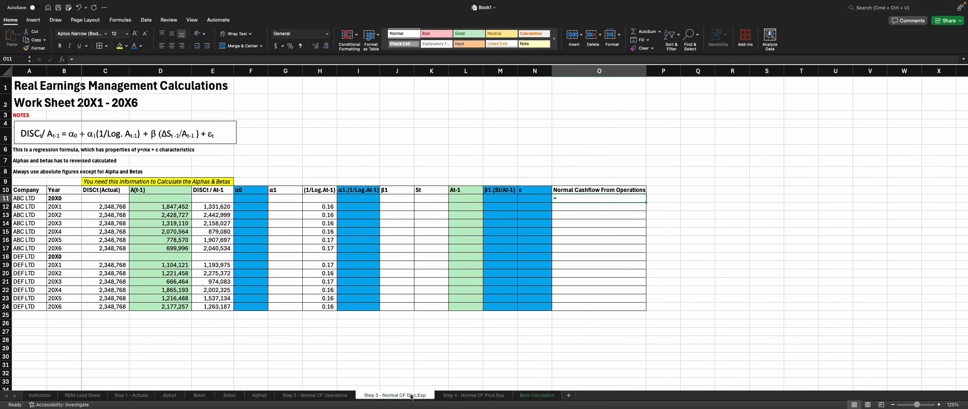
{"action": "left_click", "coordinate": [468, 395]}
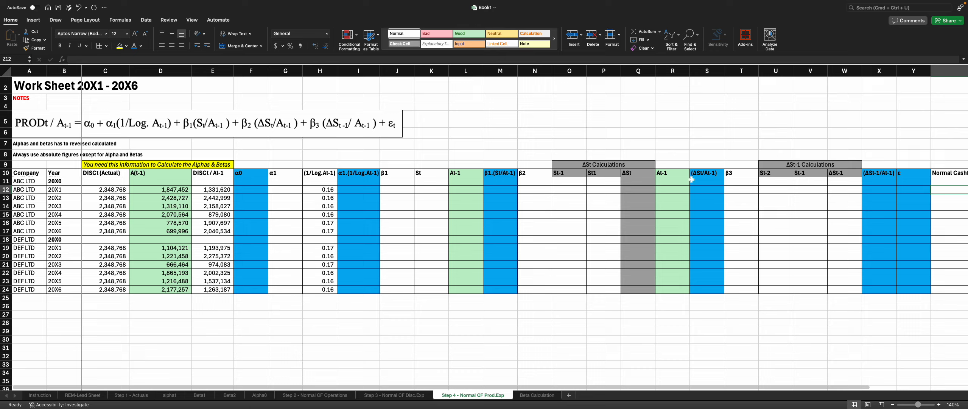
{"action": "scroll", "coordinate": [890, 248], "scroll_direction": "down", "scroll_amount": 1}
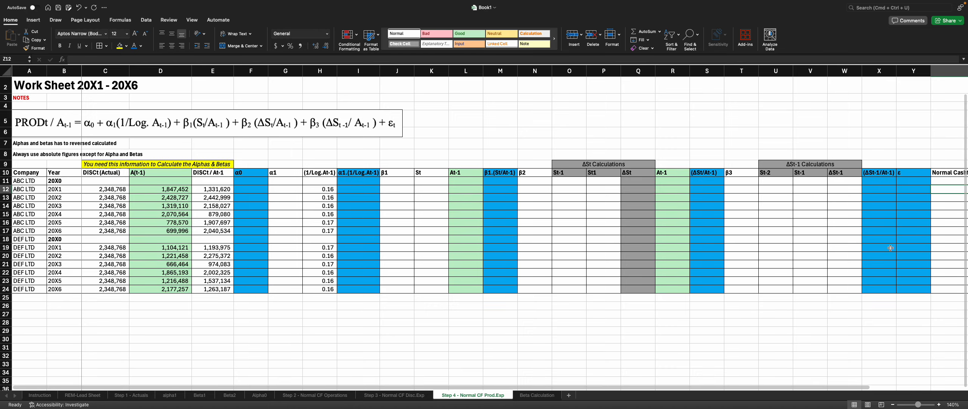
Step: Rename the Step 4 sheet's Z10 header as "Normal Cashflow From Productions"
{"action": "left_click_drag", "start_coordinate": [678, 387], "coordinate": [745, 388]}
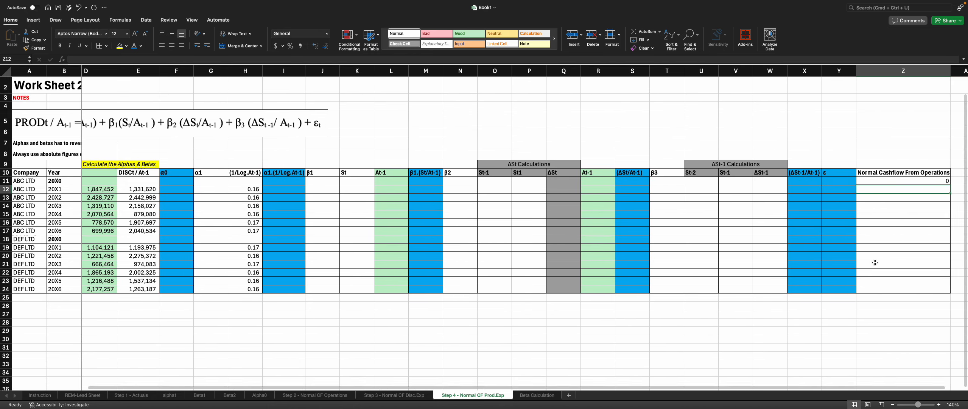
{"action": "double_click", "coordinate": [935, 174]}
{"action": "left_click_drag", "start_coordinate": [946, 174], "coordinate": [920, 173]}
{"action": "key", "text": "BackSpace"}
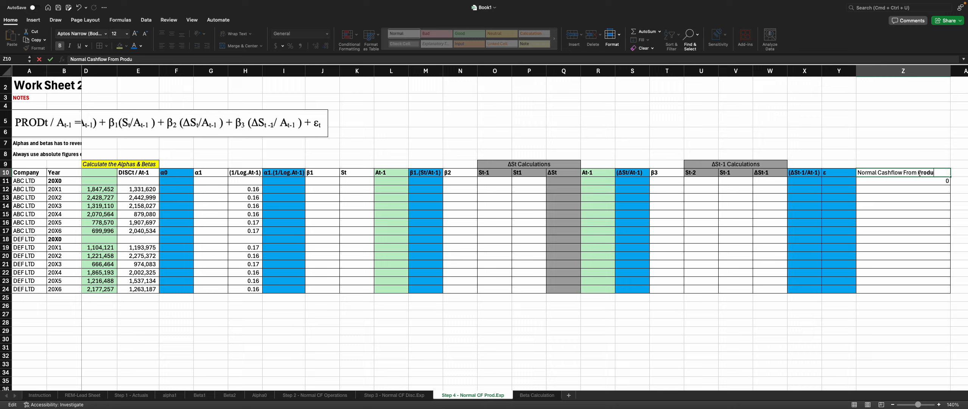
{"action": "type", "text": "Productions"}
{"action": "key", "text": "Return"}
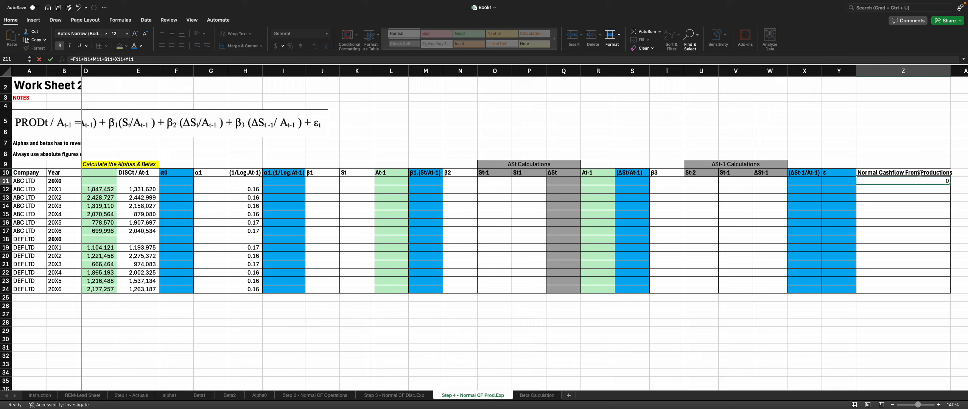
Step: On the Step 3 - Normal CF Disc.Exp sheet, rename the O10 header as "Normal Cashflow From Disc.Exp"
{"action": "left_click", "coordinate": [394, 396]}
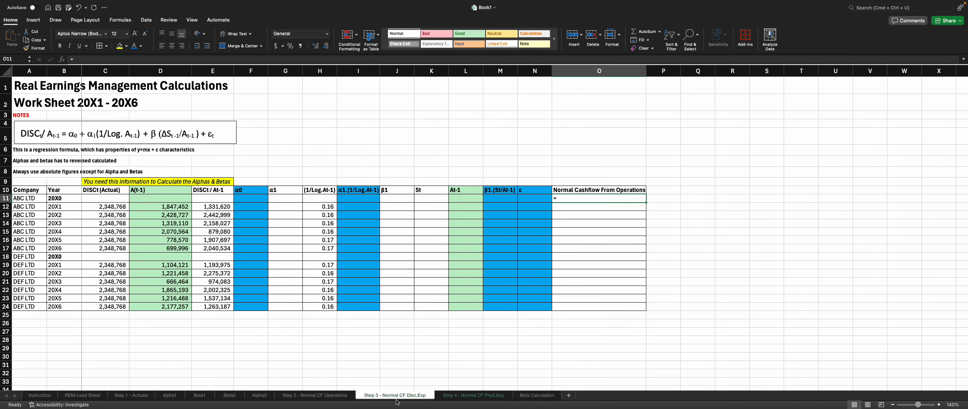
{"action": "double_click", "coordinate": [620, 190]}
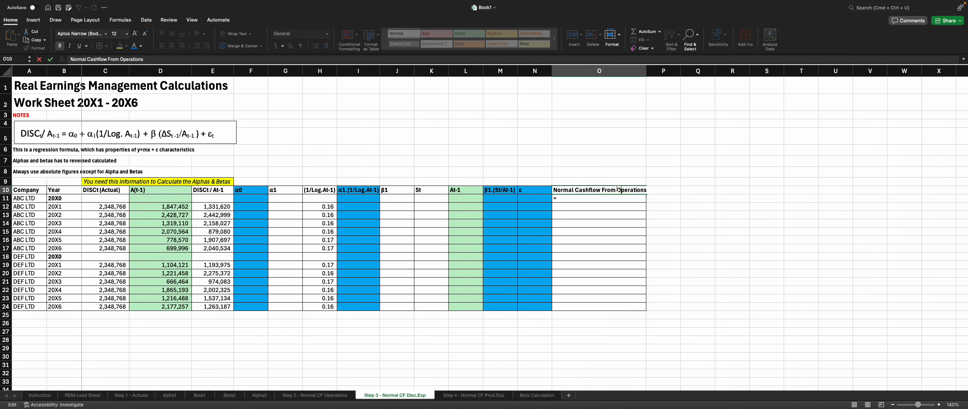
{"action": "left_click_drag", "start_coordinate": [616, 190], "coordinate": [653, 189]}
{"action": "type", "text": "Disc.Ex"}
{"action": "key", "text": "Return"}
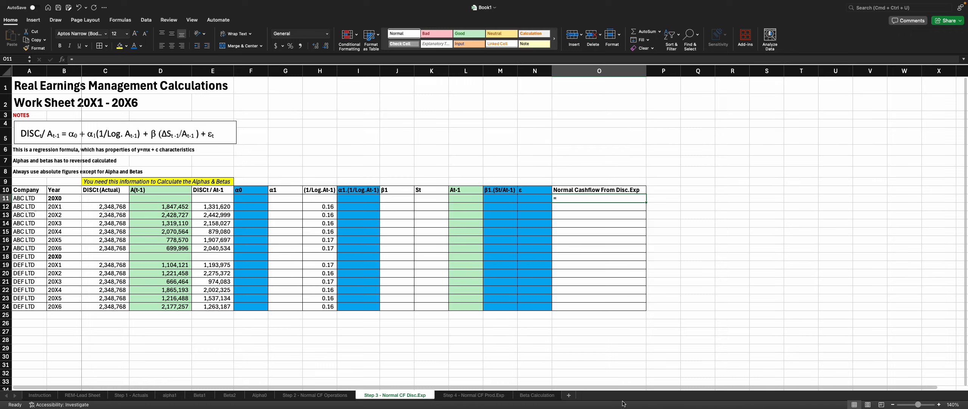
{"action": "left_click", "coordinate": [621, 386]}
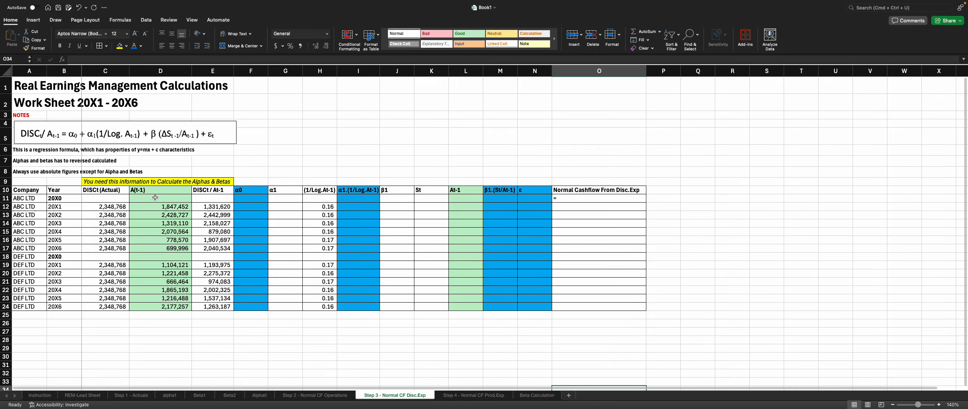
{"action": "scroll", "coordinate": [150, 156], "scroll_direction": "down", "scroll_amount": 1}
{"action": "scroll", "coordinate": [149, 156], "scroll_direction": "up", "scroll_amount": 1}
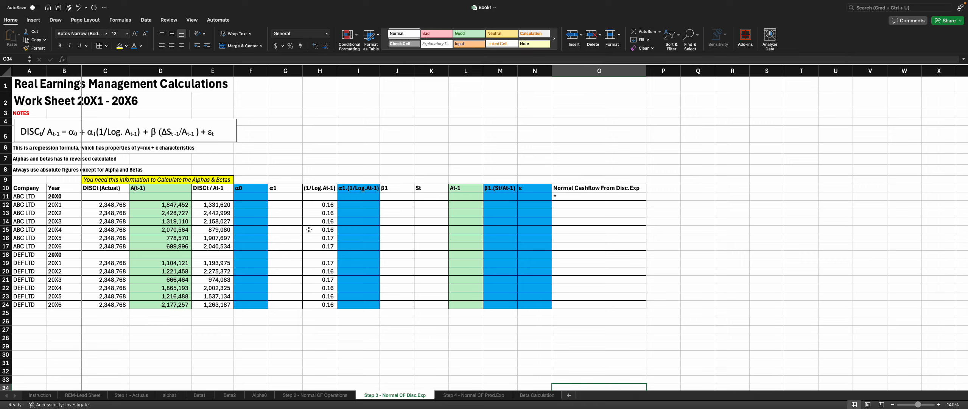
{"action": "left_click", "coordinate": [153, 22]}
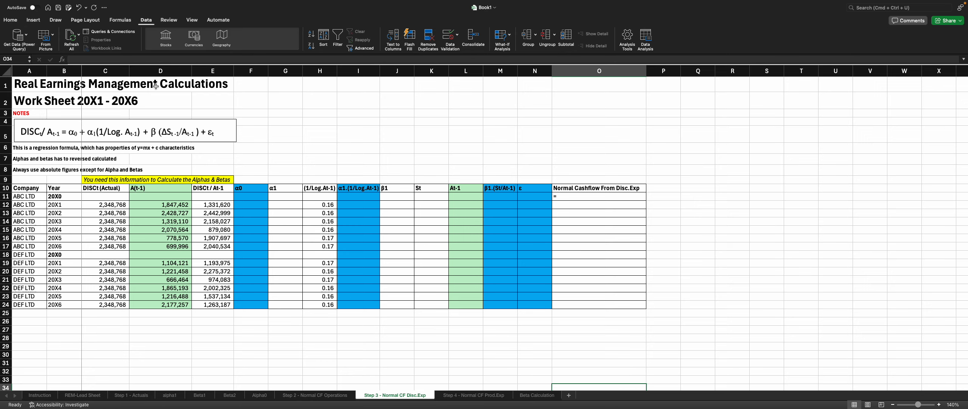
Step: Browse the workbook's sheets and review the β2 column values on the Step 2 - Normal CF Operations sheet
{"action": "left_click", "coordinate": [56, 396]}
{"action": "left_click", "coordinate": [78, 396]}
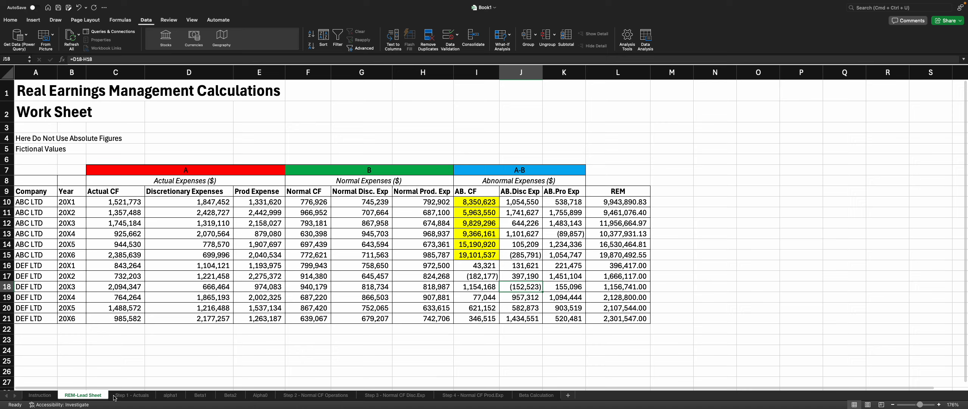
{"action": "left_click", "coordinate": [143, 396]}
{"action": "left_click", "coordinate": [170, 396]}
{"action": "left_click", "coordinate": [199, 396]}
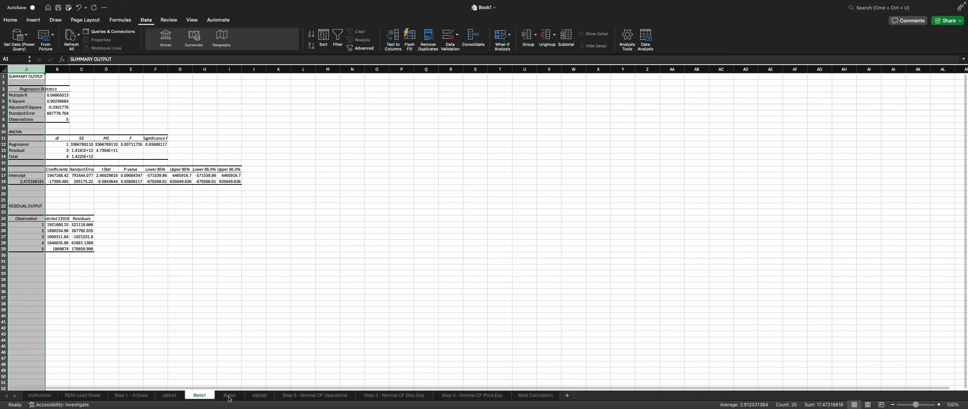
{"action": "left_click", "coordinate": [229, 396]}
{"action": "left_click", "coordinate": [260, 395]}
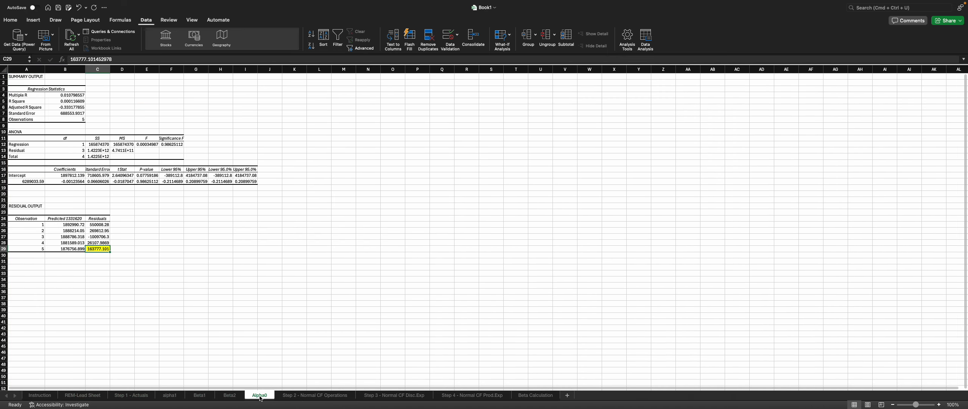
{"action": "left_click", "coordinate": [290, 396]}
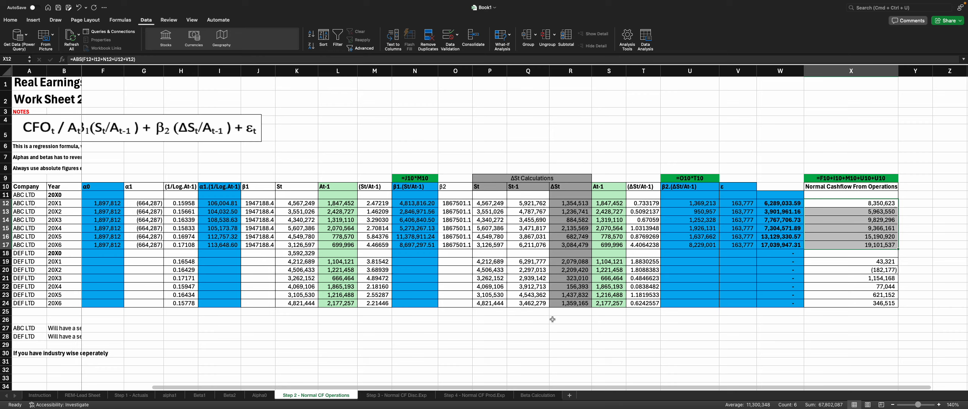
{"action": "left_click", "coordinate": [454, 205]}
{"action": "left_click_drag", "start_coordinate": [454, 212], "coordinate": [455, 245]}
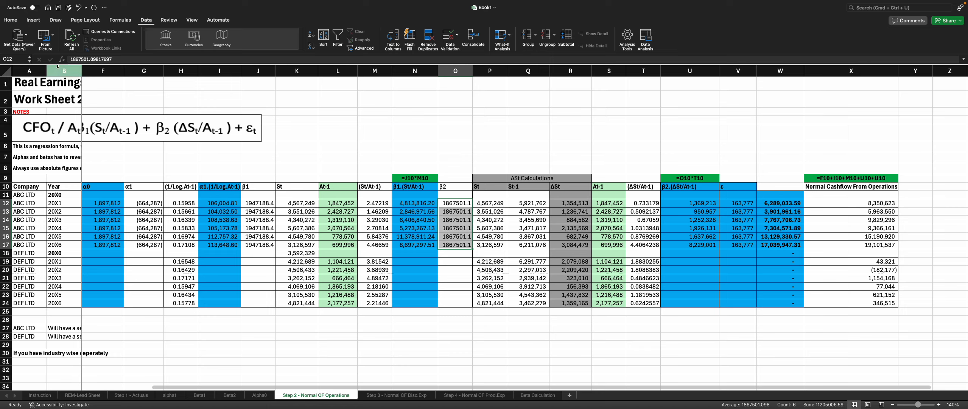
{"action": "left_click", "coordinate": [17, 22]}
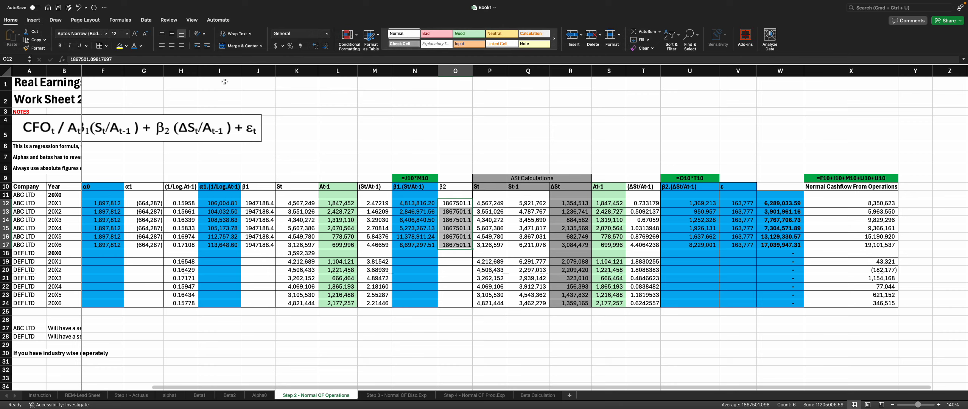